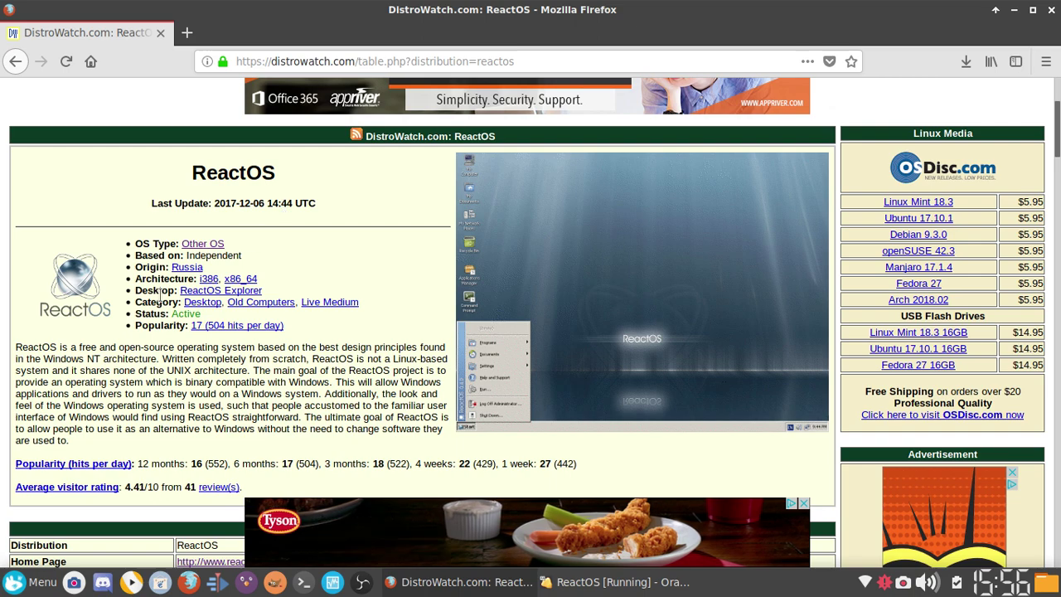
Step: Raise the ReactOS VM window, then minimize it so the DistroWatch ReactOS page is in front
{"action": "left_click", "coordinate": [563, 592]}
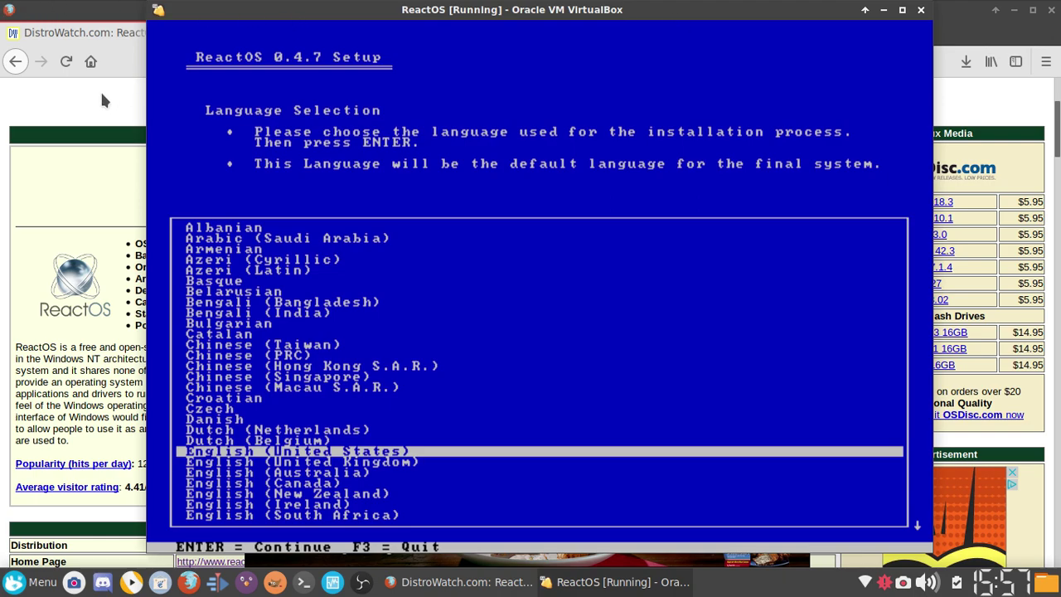
{"action": "left_click", "coordinate": [613, 582]}
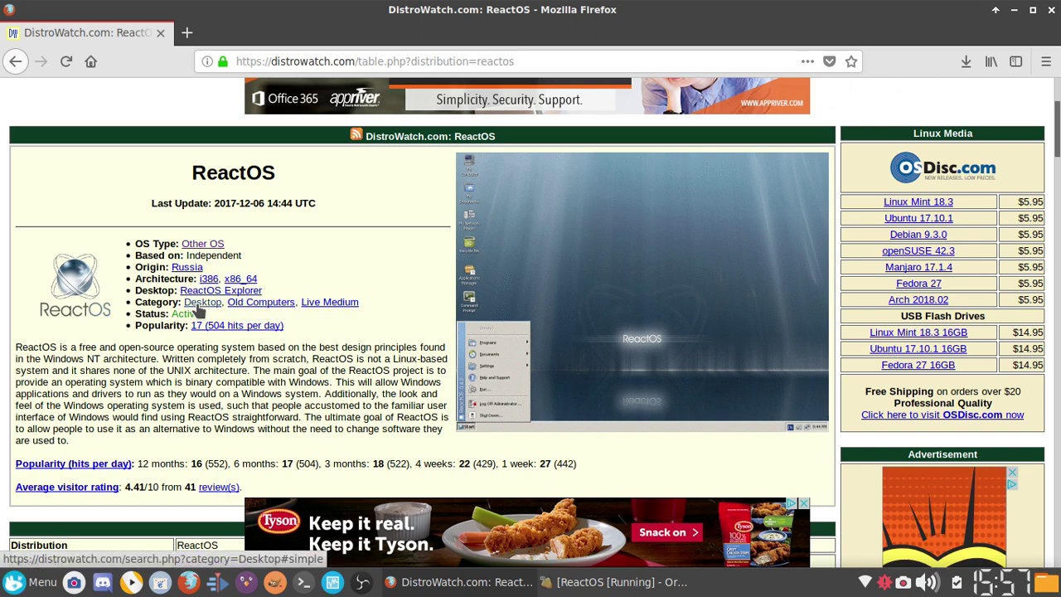
{"action": "left_click", "coordinate": [306, 307]}
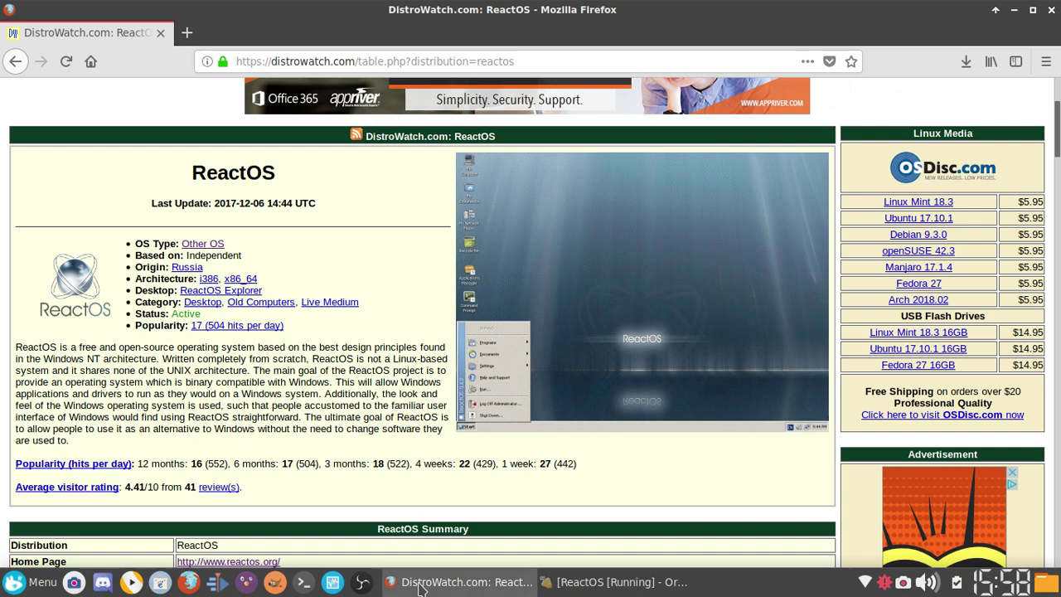
Step: Return to the VM and accept the default language, partition and \ReactOS install directory to start copying
{"action": "left_click", "coordinate": [611, 591]}
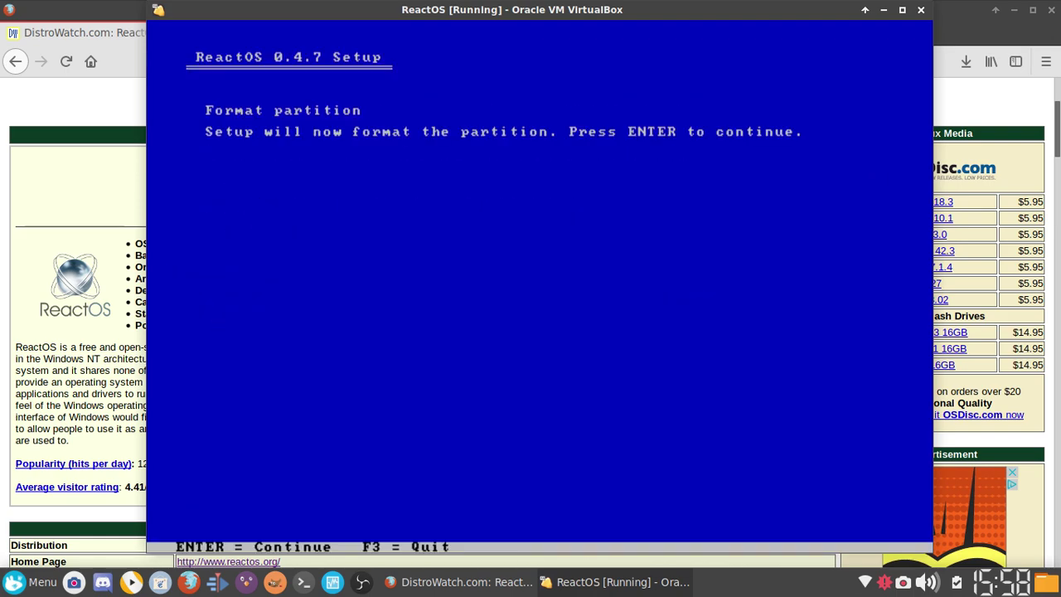
{"action": "key", "text": "Return"}
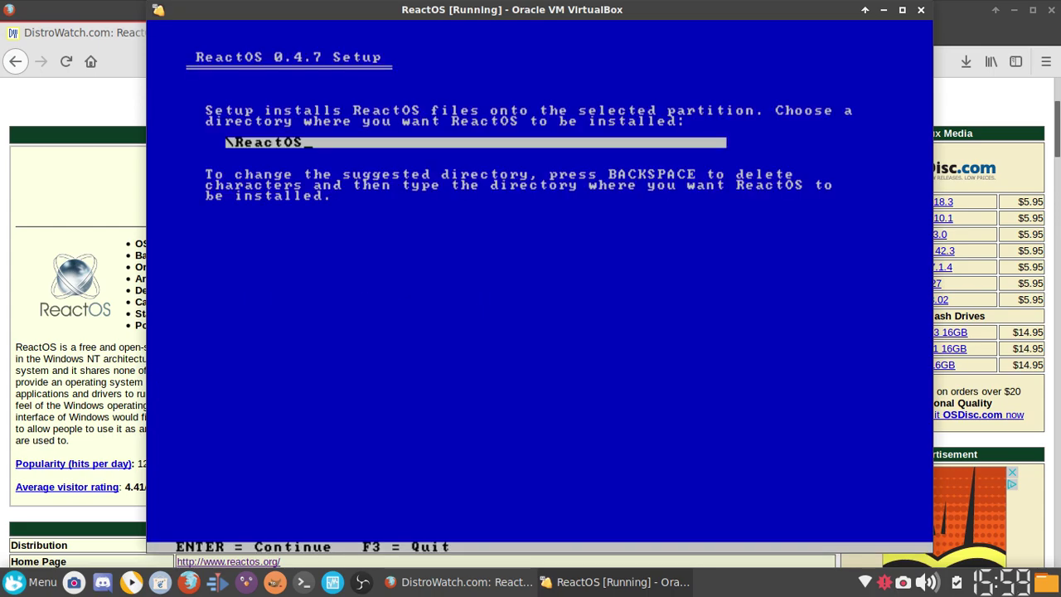
{"action": "key", "text": "Return"}
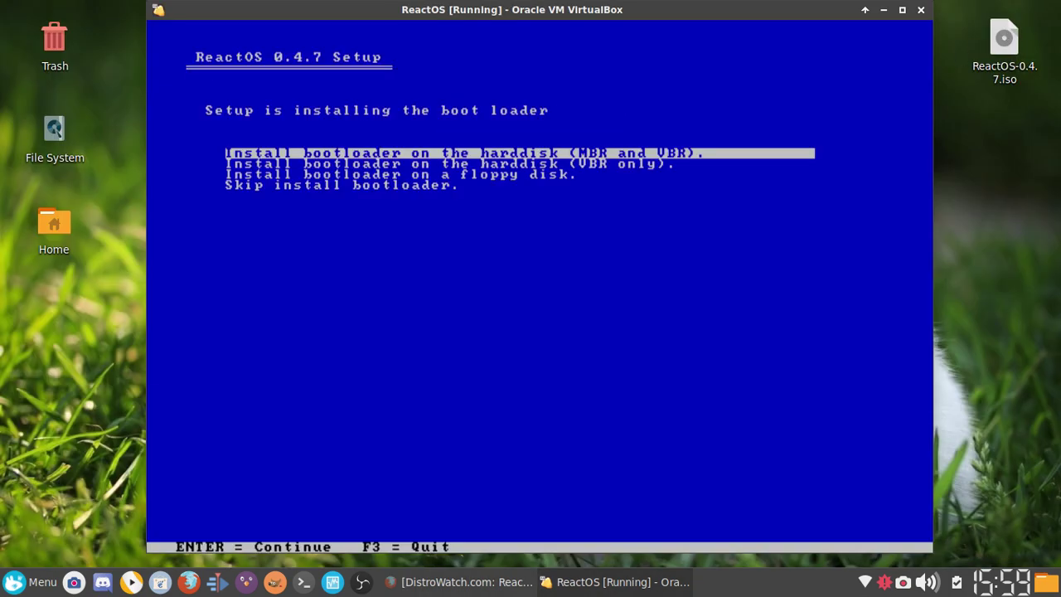
Step: Install the boot loader, reboot into ReactOS from the hard disk, and dismiss both mouse-integration notices
{"action": "key", "text": "Return"}
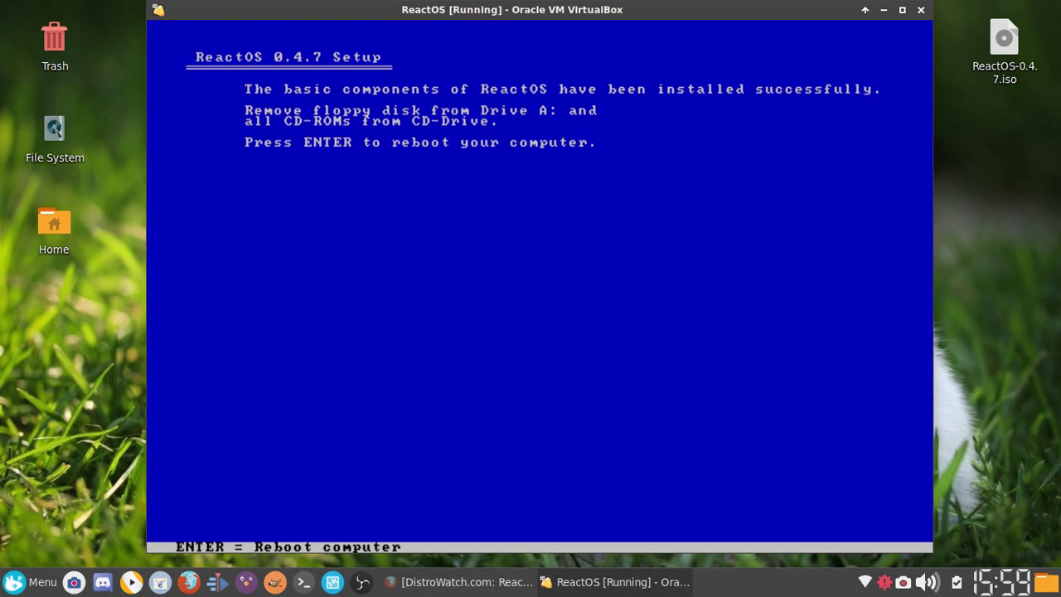
{"action": "key", "text": "Return"}
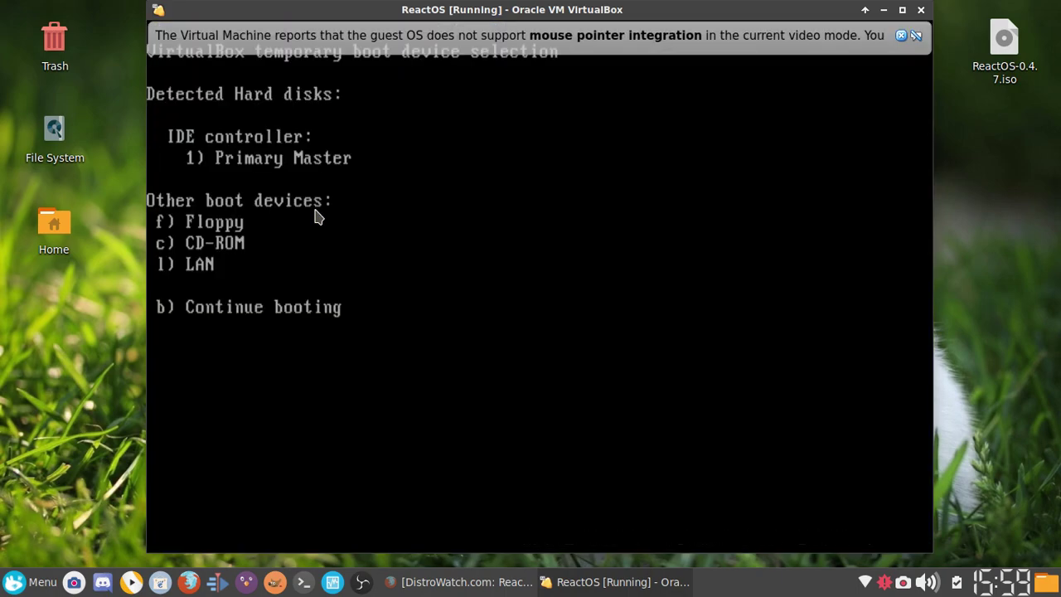
{"action": "key", "text": "b"}
{"action": "key", "text": "Return"}
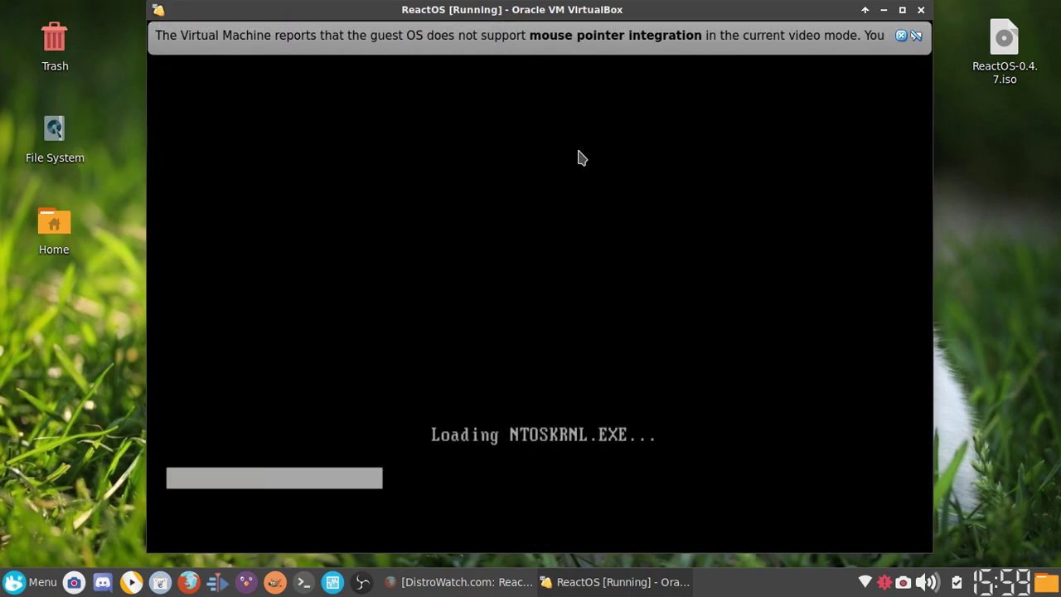
{"action": "left_click", "coordinate": [901, 35]}
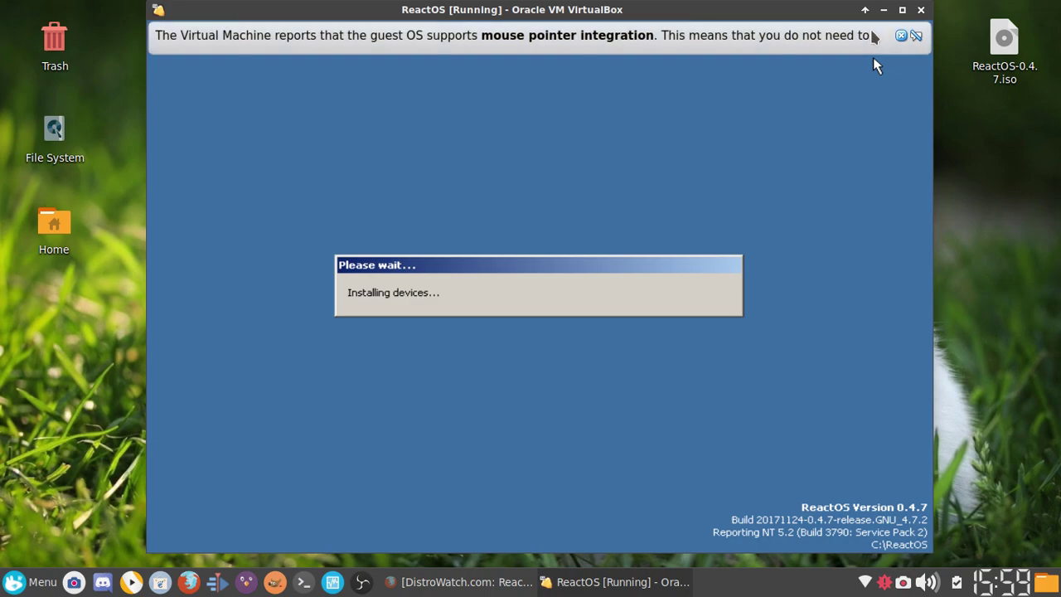
{"action": "left_click", "coordinate": [898, 34]}
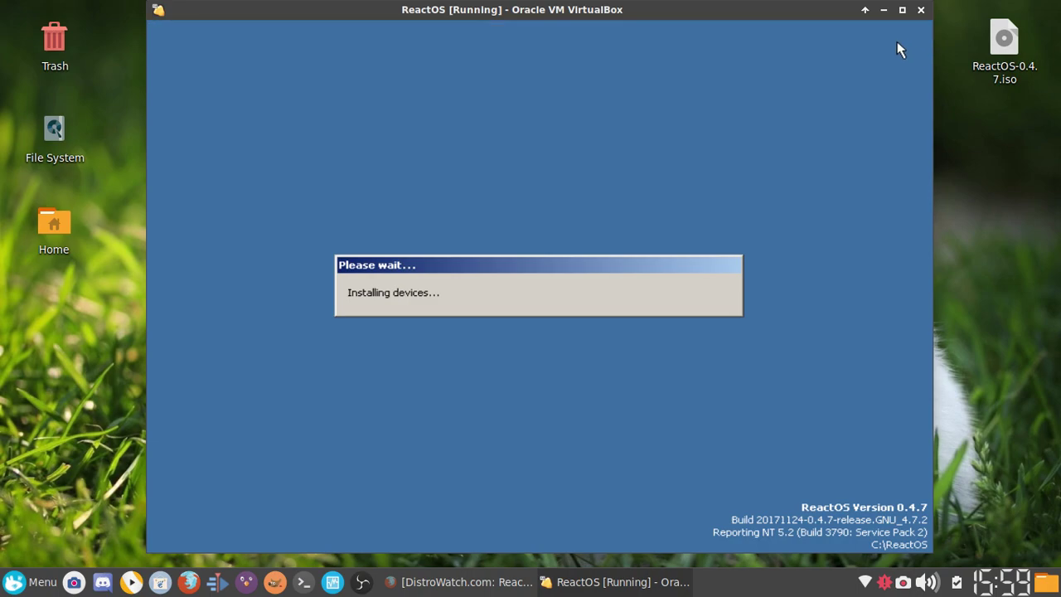
{"action": "right_click", "coordinate": [1007, 79]}
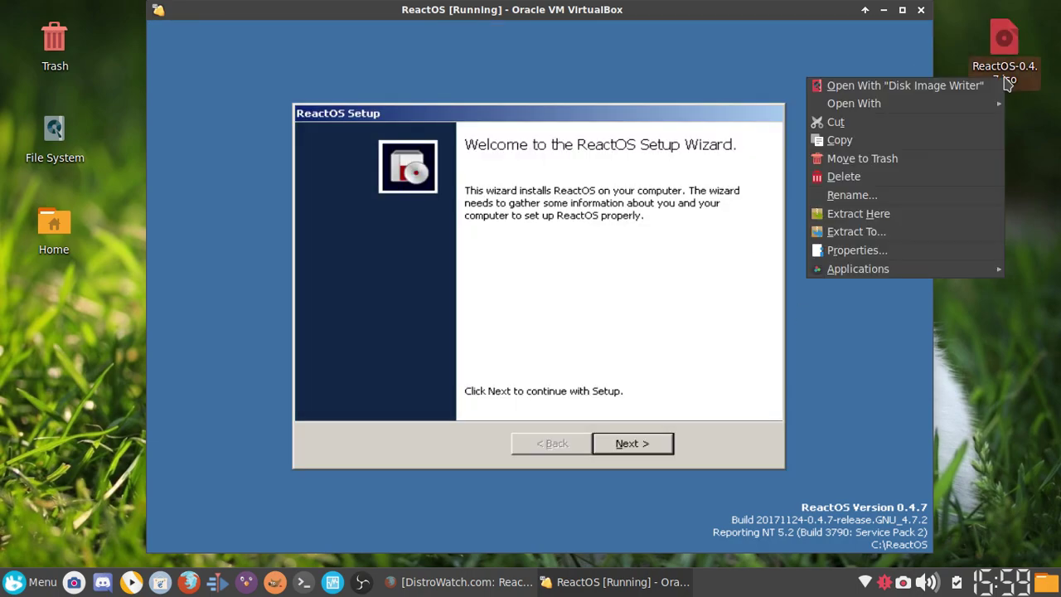
{"action": "key", "text": "Escape"}
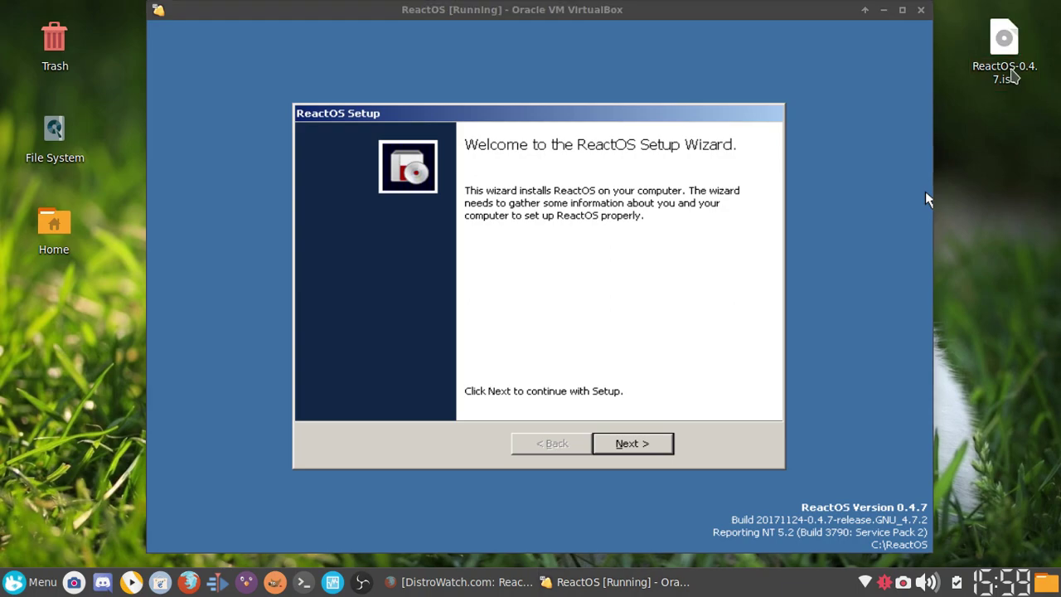
{"action": "right_click", "coordinate": [1012, 75]}
{"action": "mouse_move", "coordinate": [900, 262]}
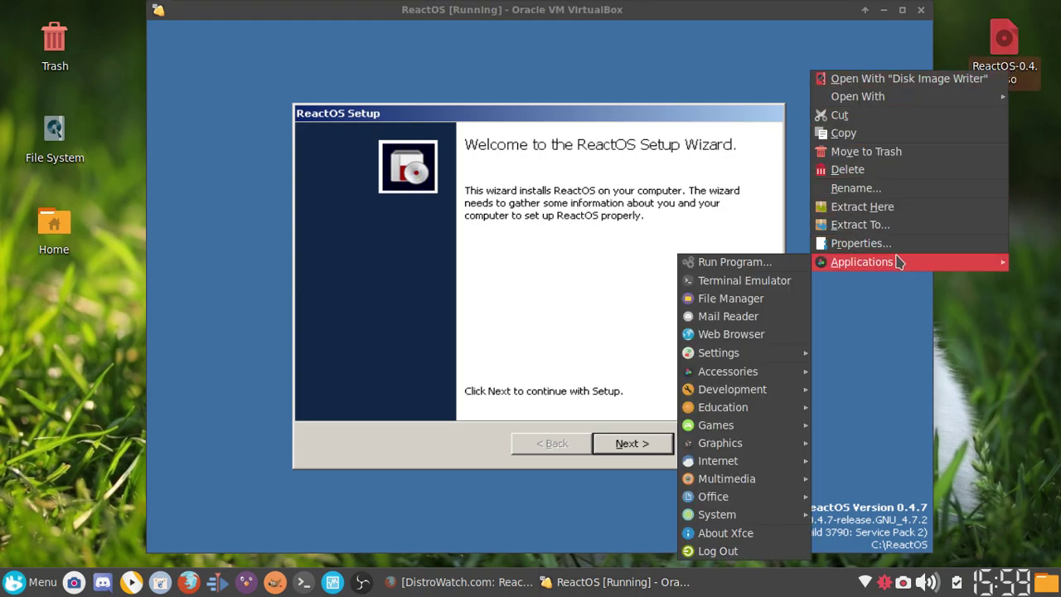
{"action": "left_click", "coordinate": [866, 243]}
{"action": "left_click", "coordinate": [544, 263]}
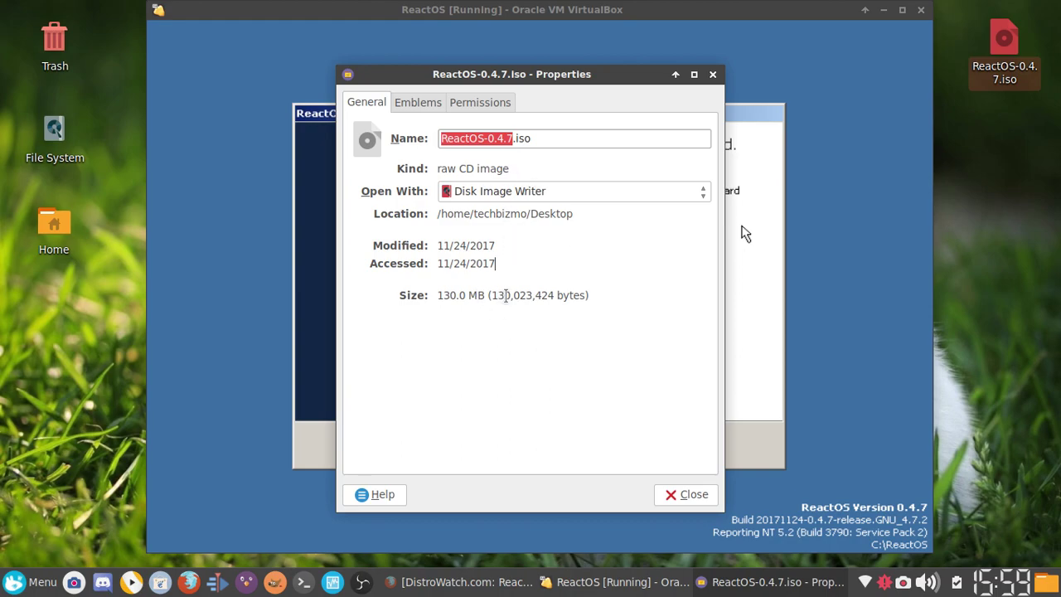
{"action": "left_click", "coordinate": [687, 496]}
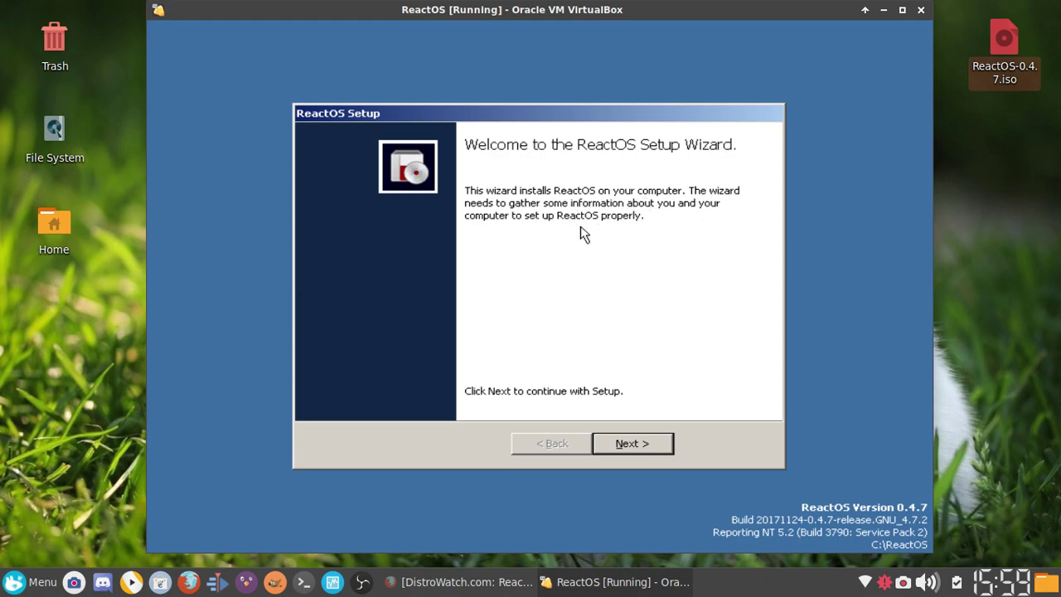
Step: Move past the welcome, acknowledgements and regional settings pages, and replace the default owner name
{"action": "left_click", "coordinate": [646, 445]}
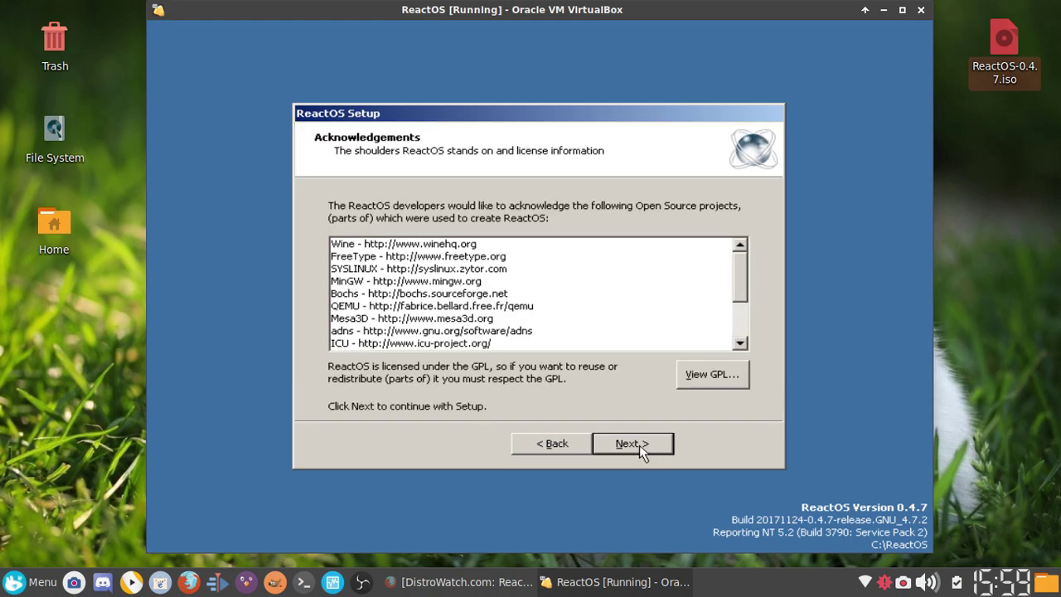
{"action": "left_click", "coordinate": [639, 440]}
{"action": "left_click", "coordinate": [639, 437]}
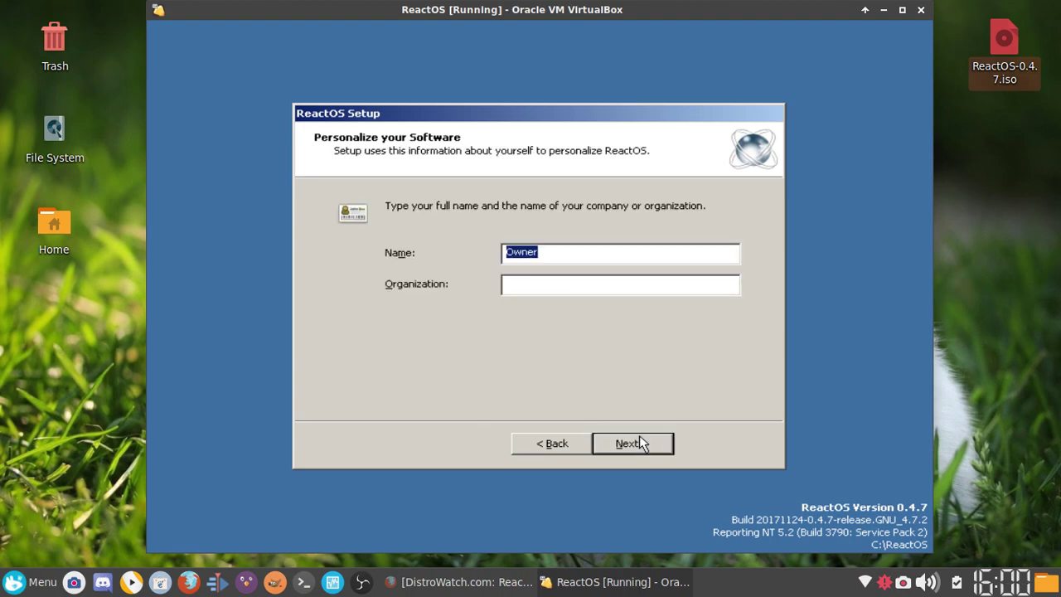
{"action": "key", "text": "BackSpace"}
{"action": "type", "text": "techbizmo"}
{"action": "left_click", "coordinate": [661, 444]}
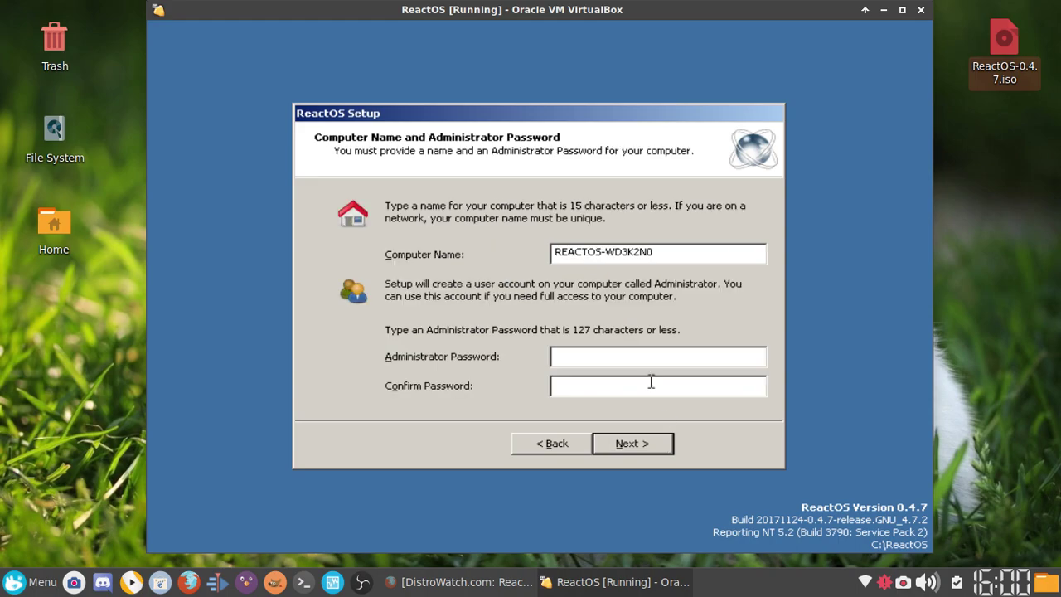
Step: Set computer name TBVB and a matching administrator password, correcting the mismatch error
{"action": "left_click", "coordinate": [676, 256]}
{"action": "key", "text": "BackSpace"}
{"action": "key", "text": "BackSpace"}
{"action": "key", "text": "BackSpace"}
{"action": "key", "text": "BackSpace"}
{"action": "key", "text": "BackSpace"}
{"action": "key", "text": "BackSpace"}
{"action": "key", "text": "BackSpace"}
{"action": "key", "text": "BackSpace"}
{"action": "key", "text": "BackSpace"}
{"action": "key", "text": "BackSpace"}
{"action": "key", "text": "BackSpace"}
{"action": "key", "text": "BackSpace"}
{"action": "key", "text": "BackSpace"}
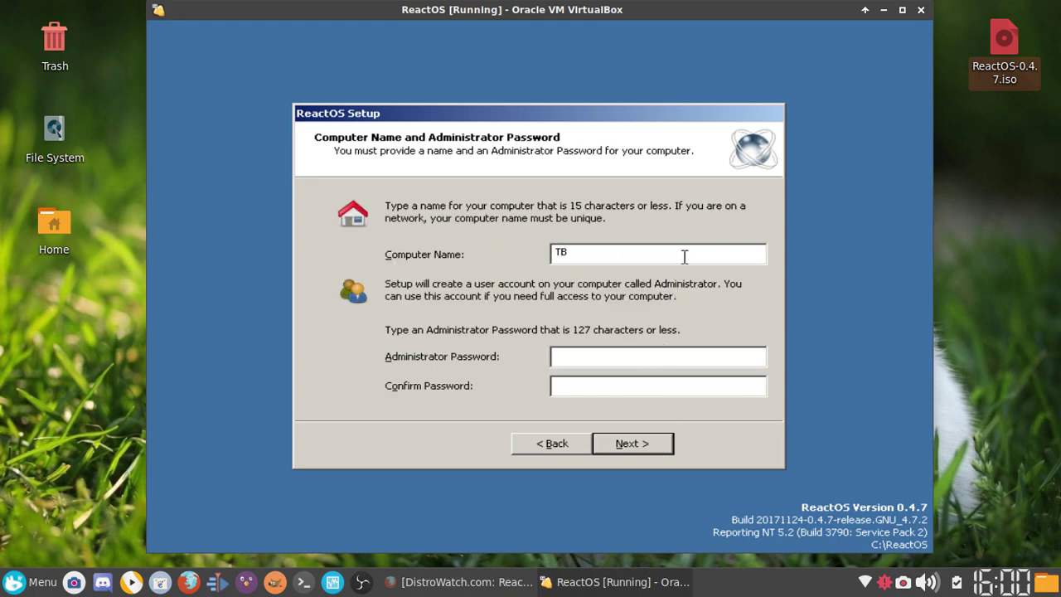
{"action": "left_click", "coordinate": [585, 358]}
{"action": "type", "text": "aaaaaaaaaaa"}
{"action": "left_click", "coordinate": [582, 387]}
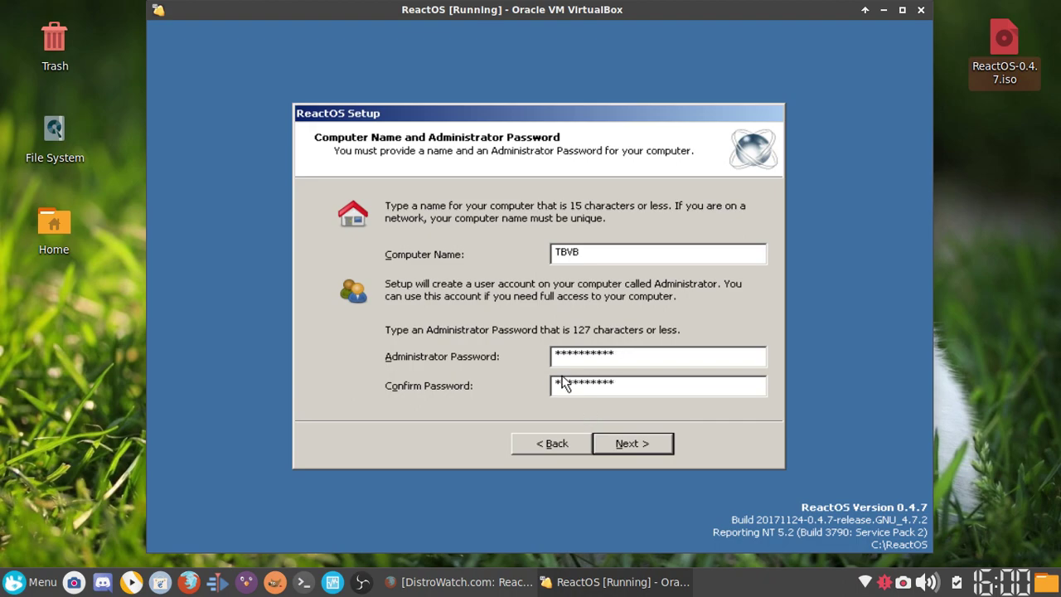
{"action": "type", "text": "**********"}
{"action": "left_click", "coordinate": [666, 433]}
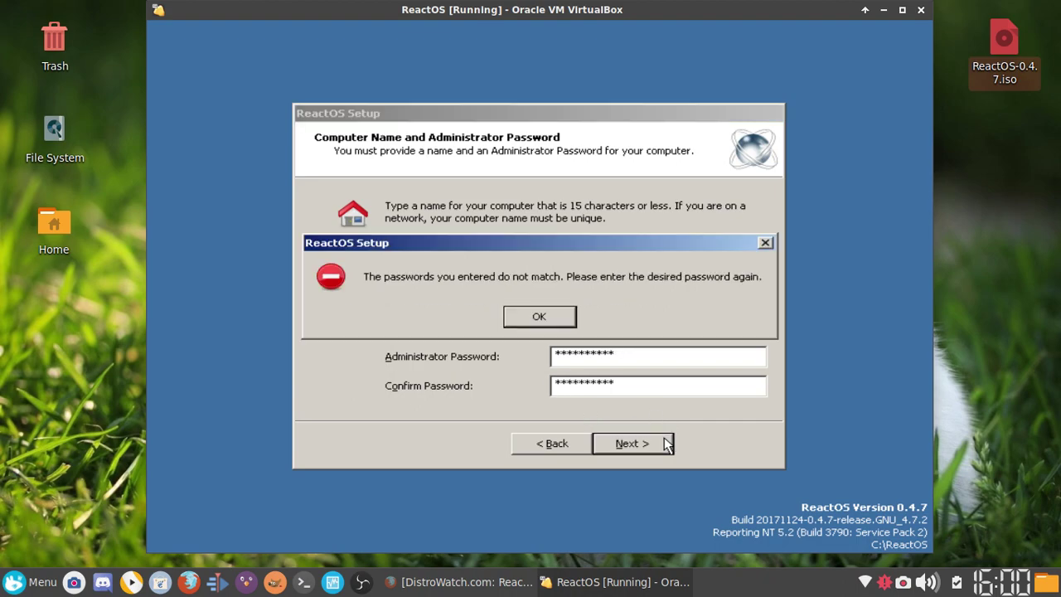
{"action": "left_click", "coordinate": [539, 316]}
{"action": "double_click", "coordinate": [614, 354]}
{"action": "key", "text": "BackSpace"}
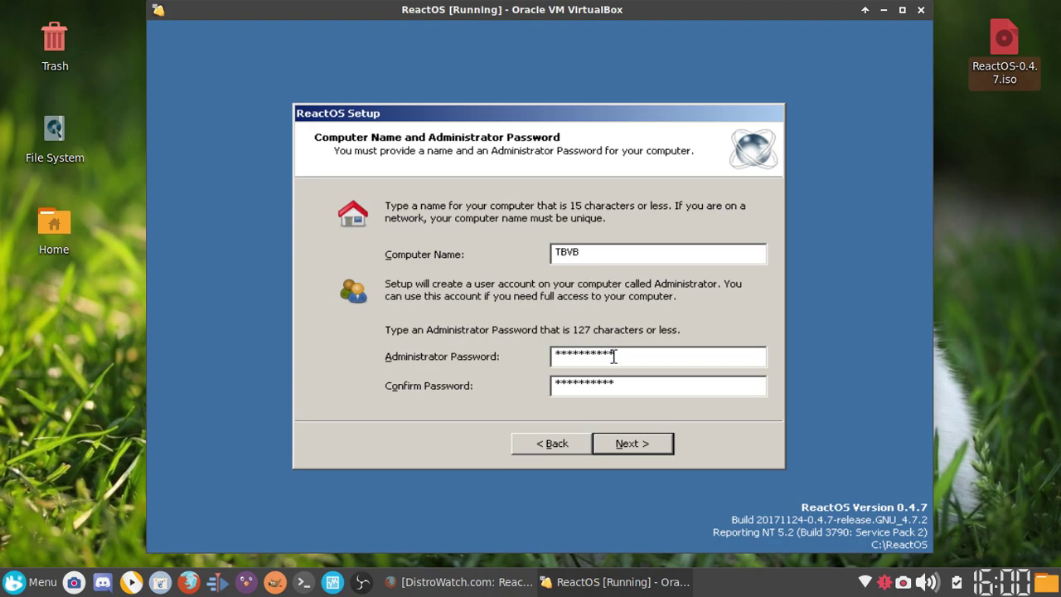
{"action": "left_click", "coordinate": [645, 446]}
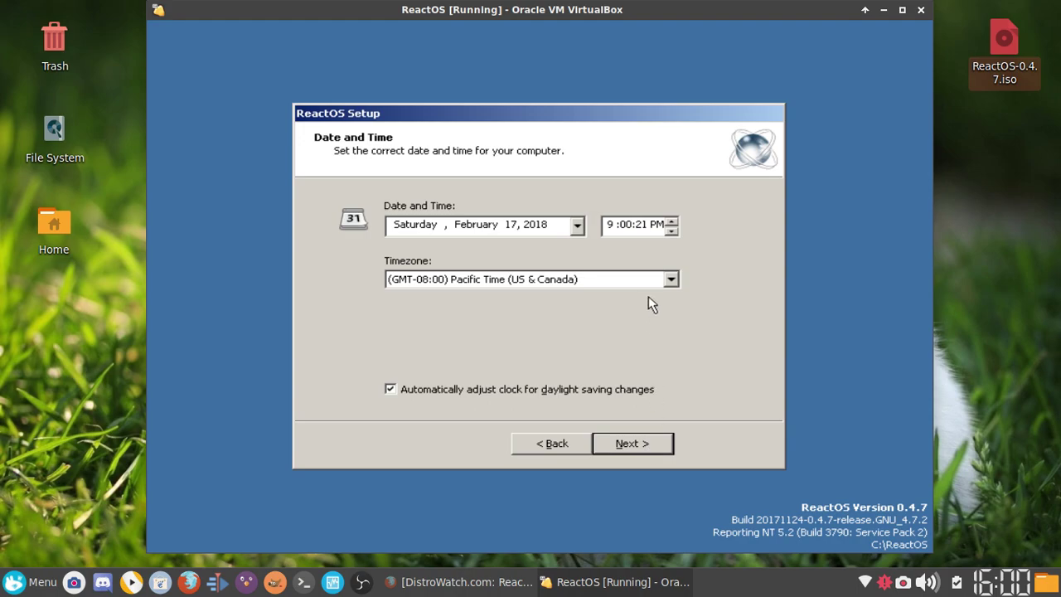
Step: Set timezone (GMT-05:00) Eastern Time (US & Canada), keep daylight saving on, and adjust the clock hour to 4 PM
{"action": "left_click", "coordinate": [670, 281]}
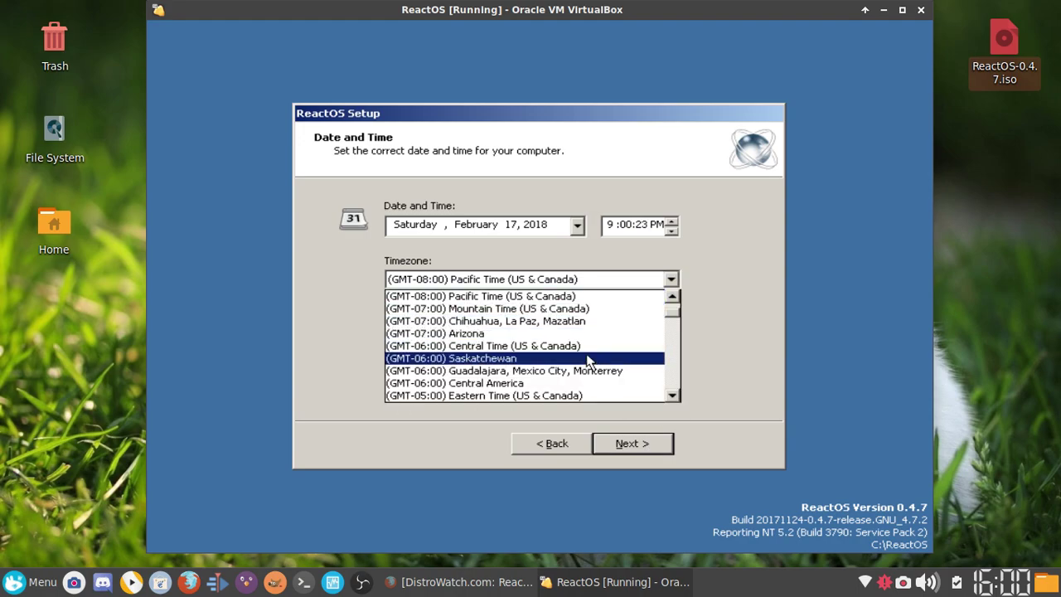
{"action": "scroll", "coordinate": [563, 375], "scroll_direction": "down", "scroll_amount": 1}
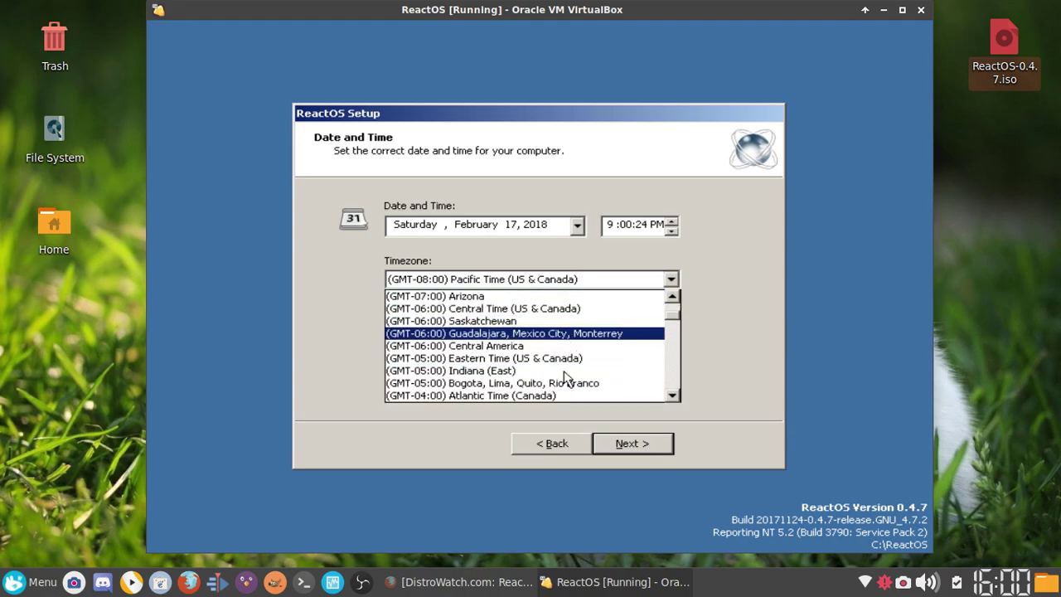
{"action": "left_click", "coordinate": [509, 366]}
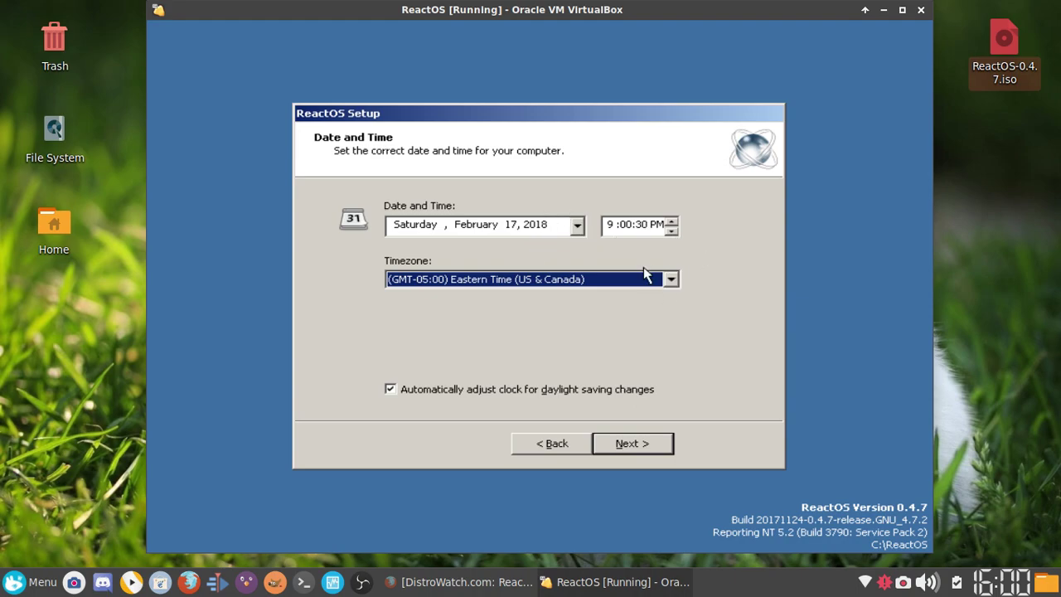
{"action": "left_click", "coordinate": [473, 391]}
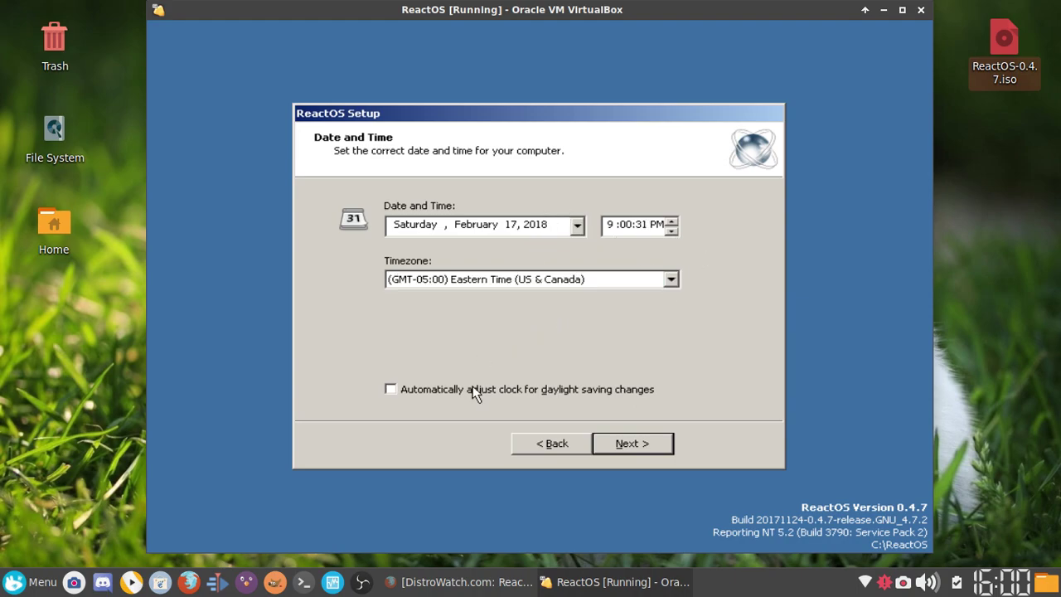
{"action": "left_click", "coordinate": [576, 396]}
{"action": "left_click", "coordinate": [610, 224]}
{"action": "left_click", "coordinate": [639, 450]}
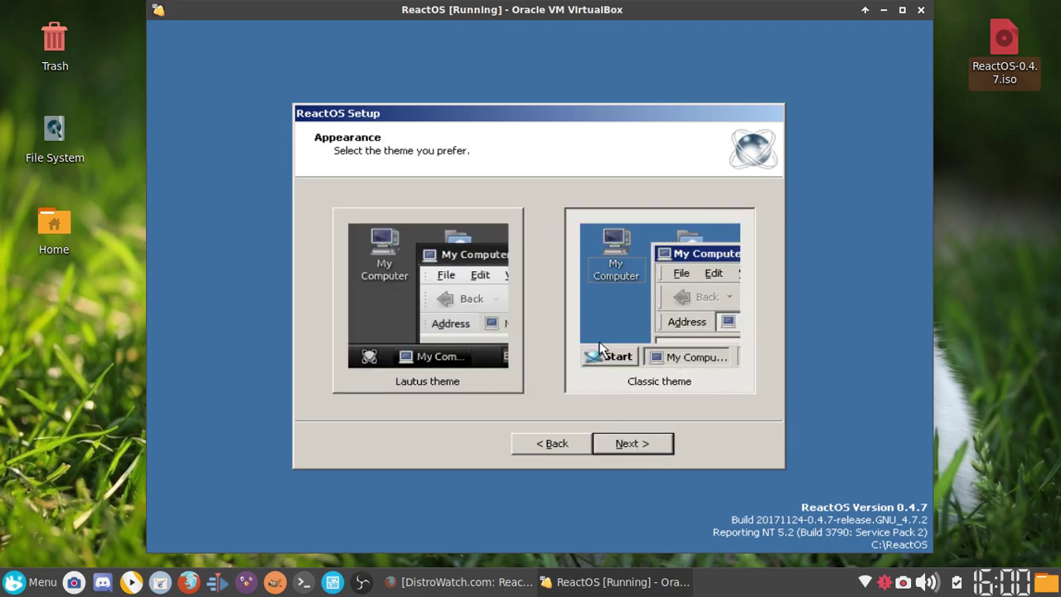
Step: Choose the Classic theme, accept typical network settings and WORKGROUP, and finish setup to reboot
{"action": "left_click", "coordinate": [605, 338]}
{"action": "left_click", "coordinate": [648, 449]}
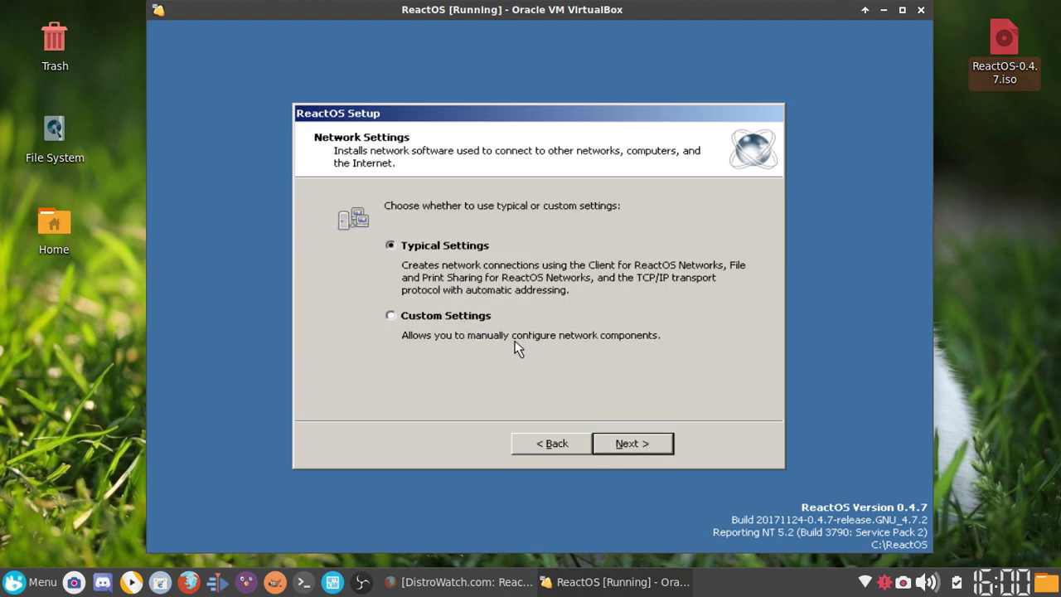
{"action": "left_click", "coordinate": [625, 452]}
{"action": "left_click", "coordinate": [624, 448]}
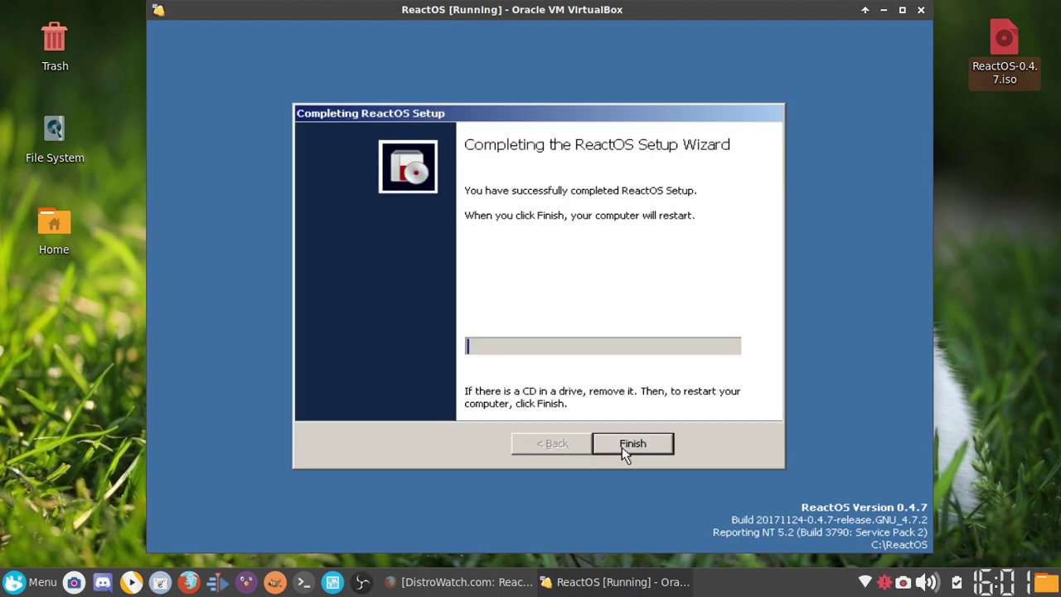
{"action": "left_click", "coordinate": [632, 444]}
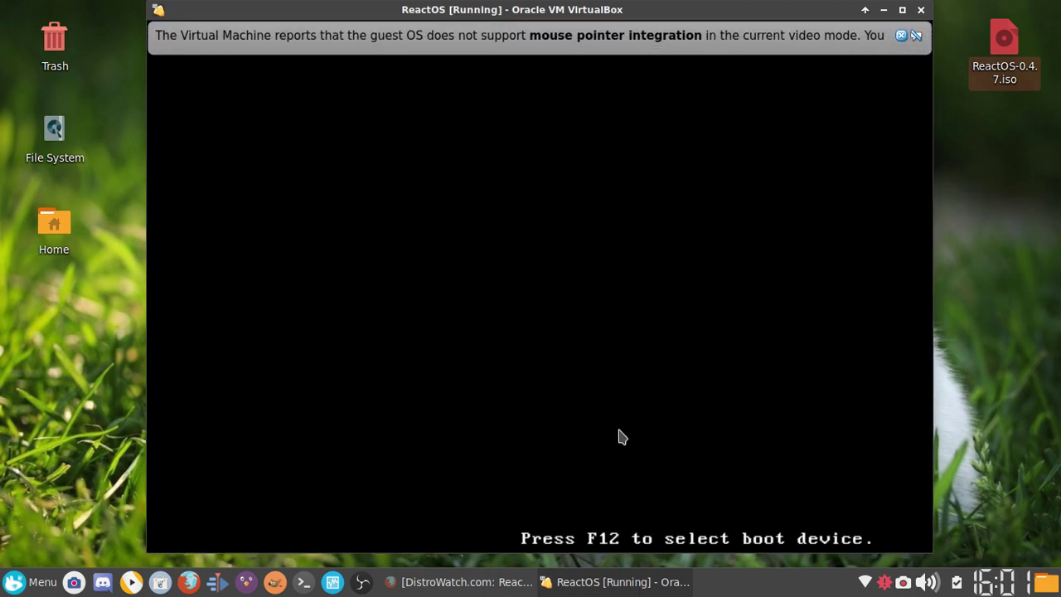
Step: Boot ReactOS from the hard disk via the F12 menu and dismiss both mouse-integration notices
{"action": "key", "text": "F12"}
{"action": "key", "text": "b"}
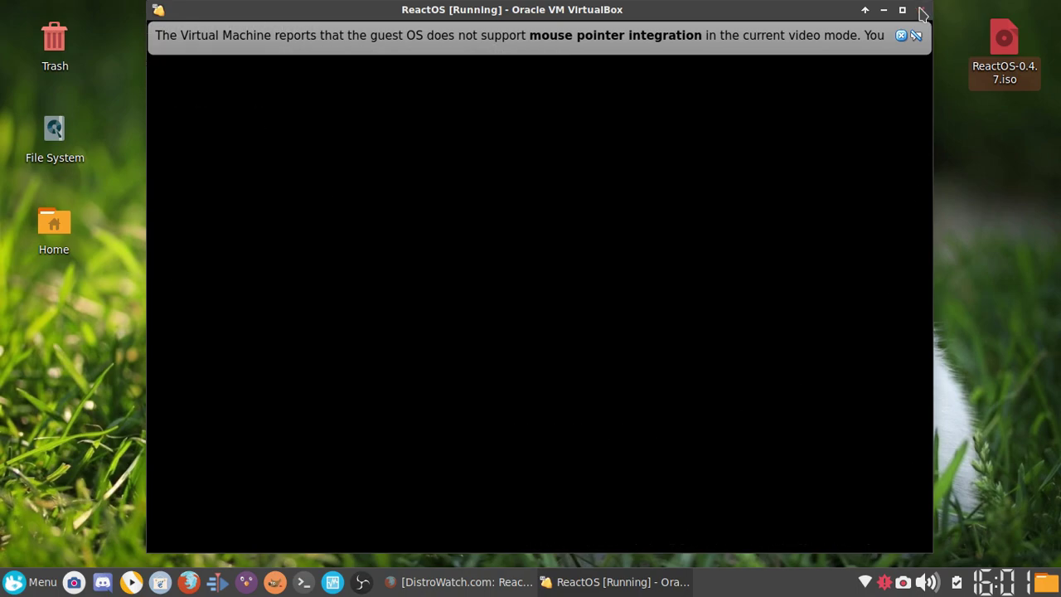
{"action": "left_click", "coordinate": [901, 35]}
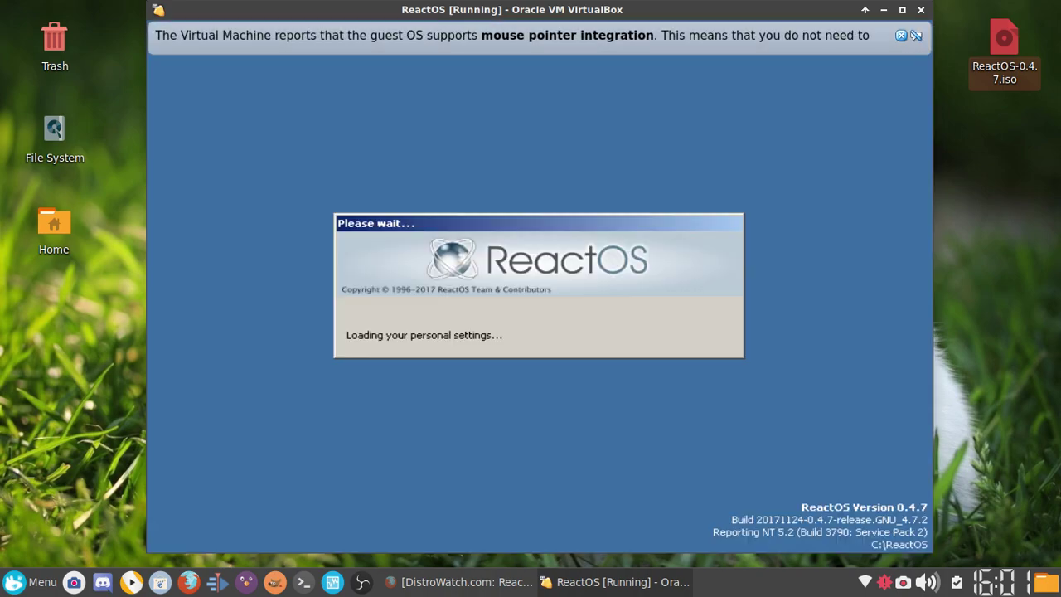
{"action": "left_click", "coordinate": [901, 35]}
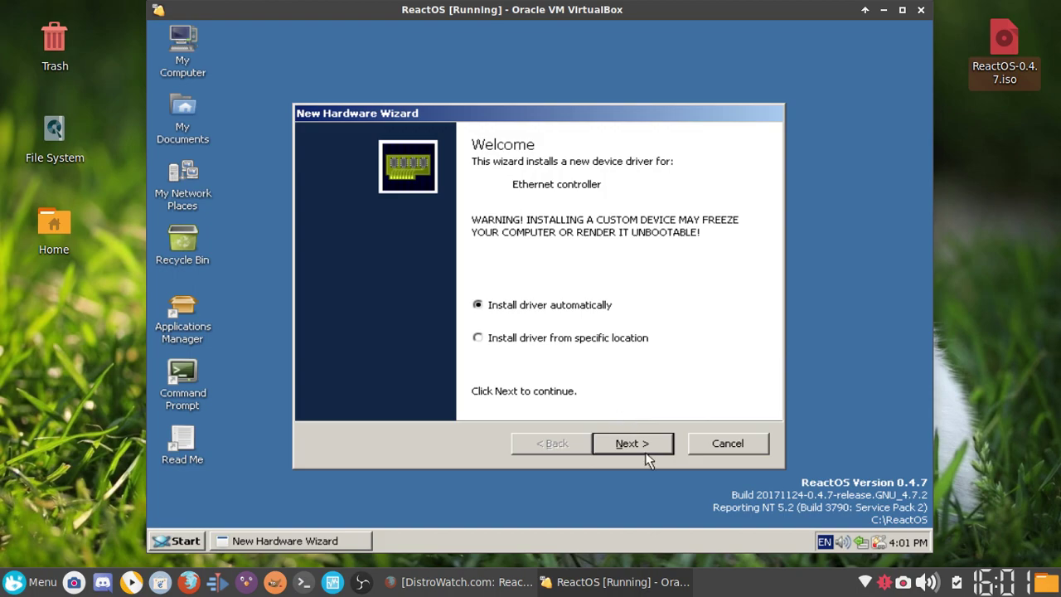
Step: Close the failed Ethernet controller and System device driver installs, suppressing the dialog from reappearing
{"action": "left_click", "coordinate": [620, 443]}
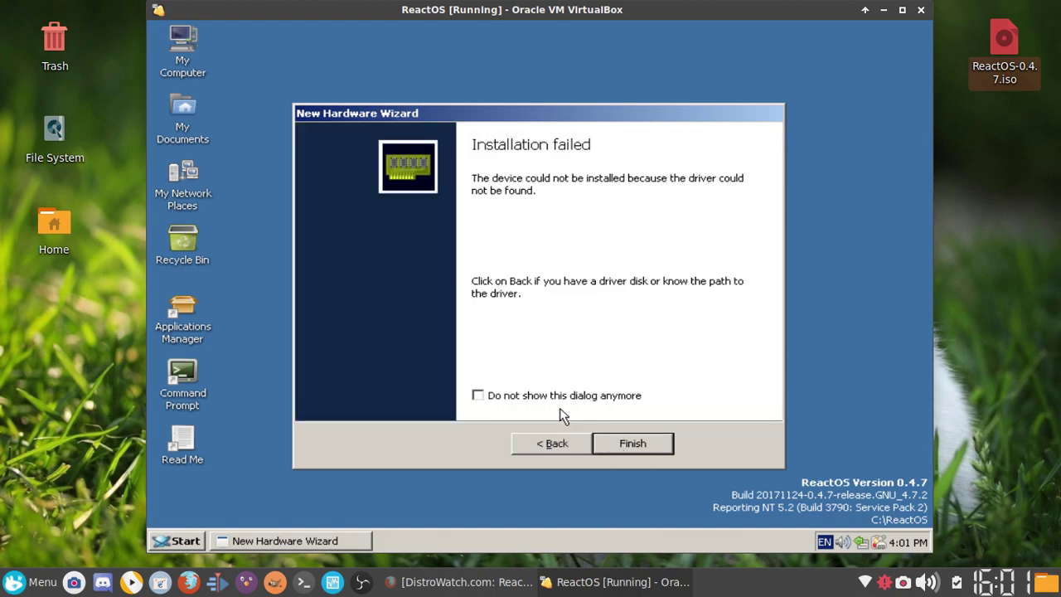
{"action": "left_click", "coordinate": [551, 396]}
{"action": "left_click", "coordinate": [617, 437]}
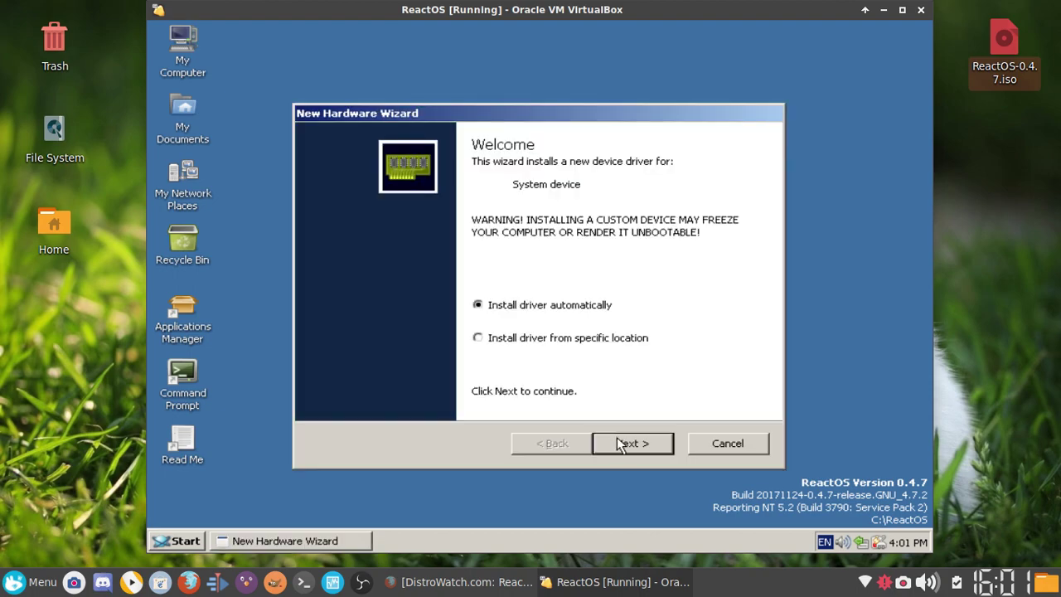
{"action": "left_click", "coordinate": [620, 441]}
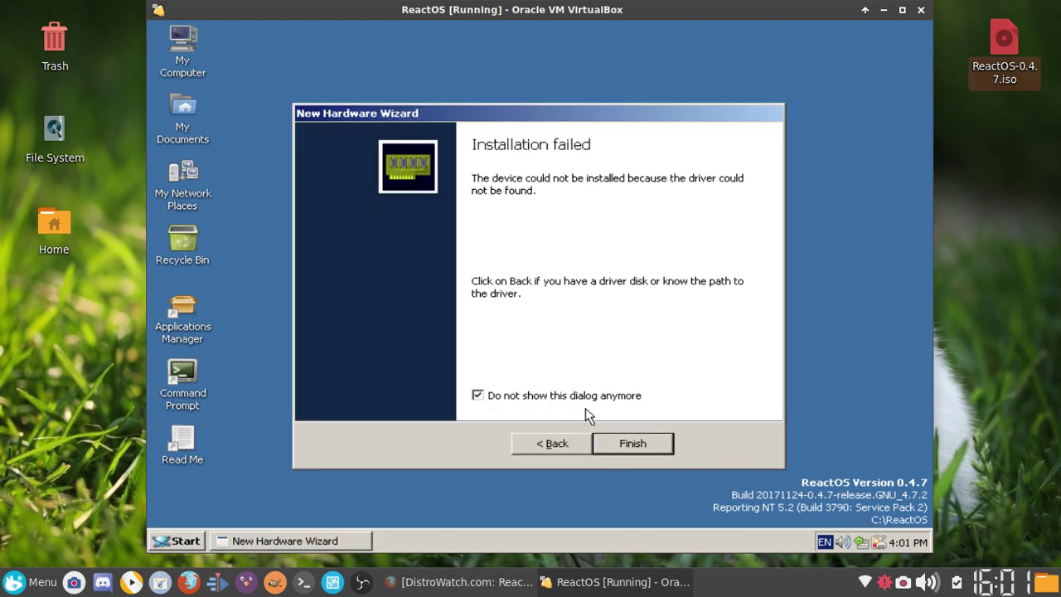
{"action": "left_click", "coordinate": [632, 443]}
Step: Skip the audio device driver search and close the wizard with 'Do not show this dialog anymore' ticked
{"action": "left_click", "coordinate": [536, 339]}
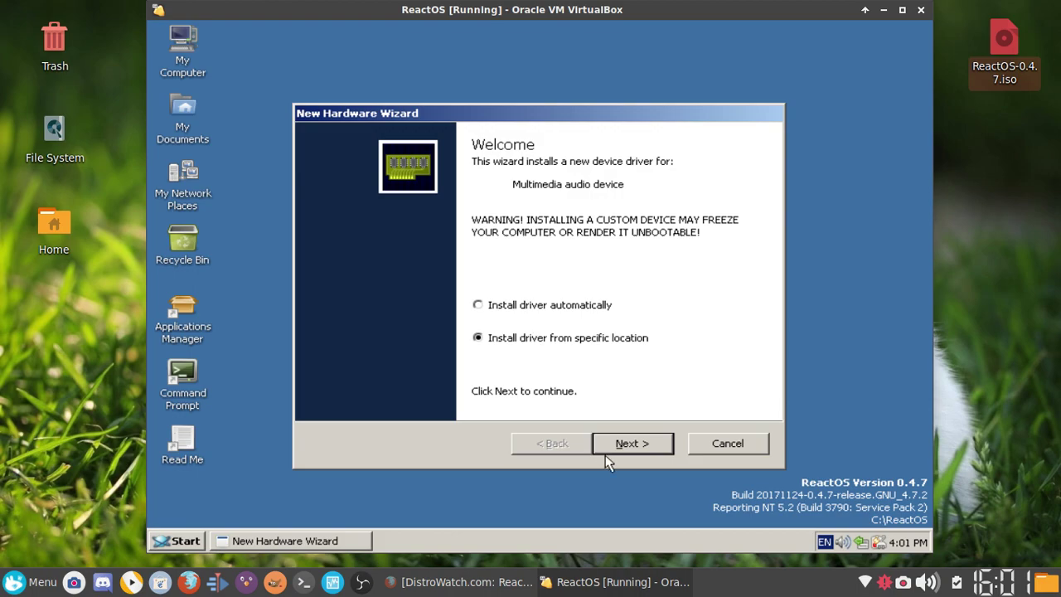
{"action": "left_click", "coordinate": [628, 448]}
{"action": "left_click", "coordinate": [630, 452]}
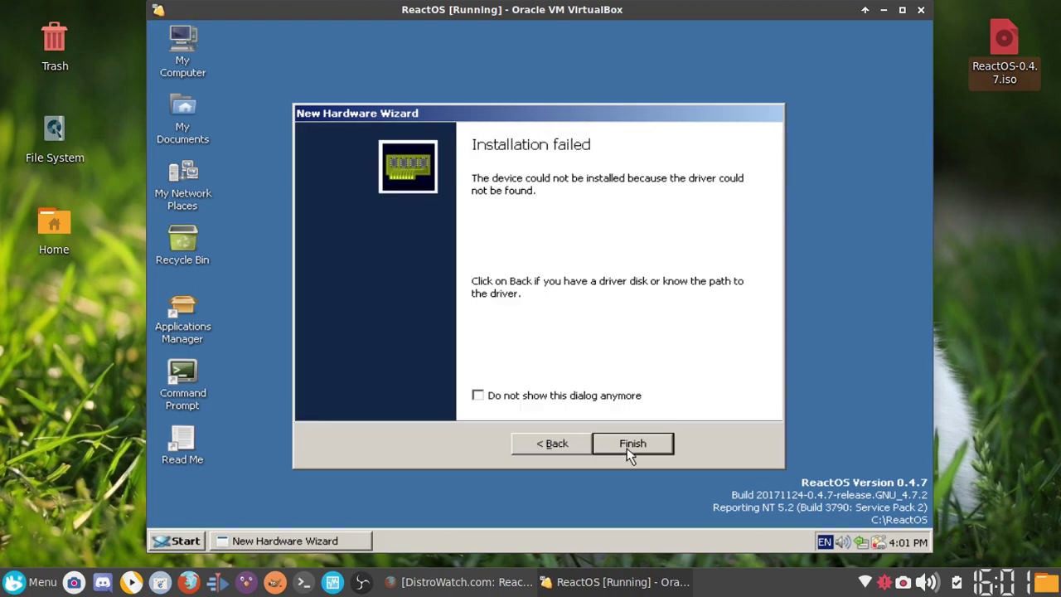
{"action": "left_click", "coordinate": [556, 395]}
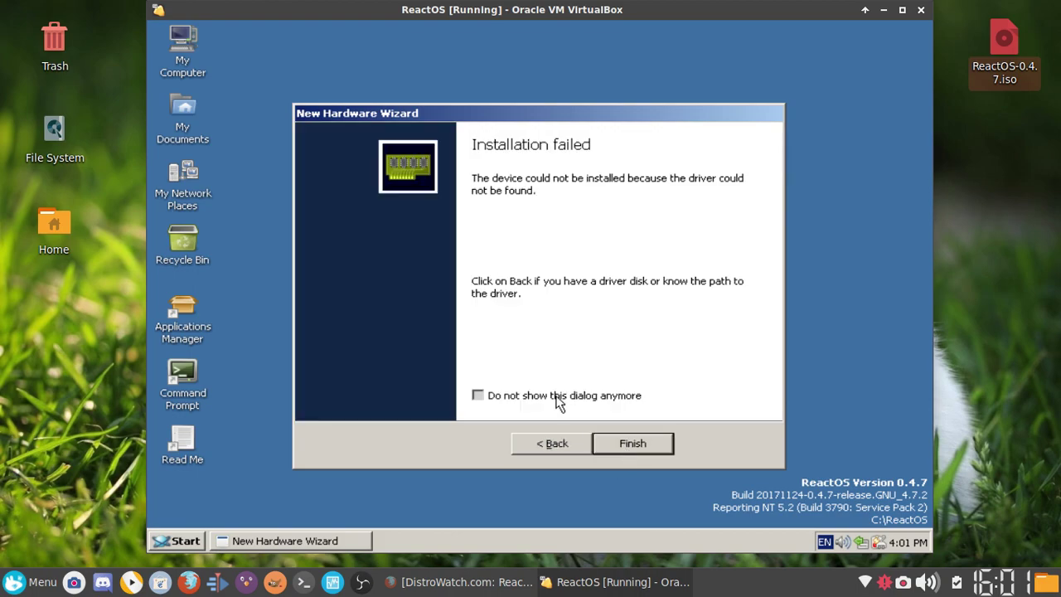
{"action": "left_click", "coordinate": [662, 445]}
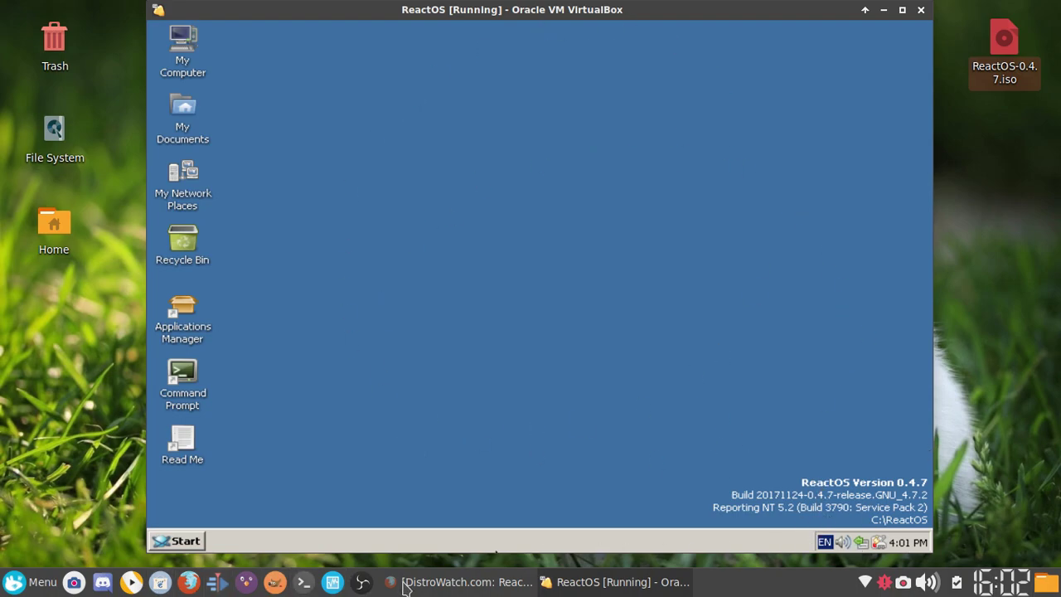
{"action": "left_click_drag", "start_coordinate": [224, 460], "coordinate": [150, 43]}
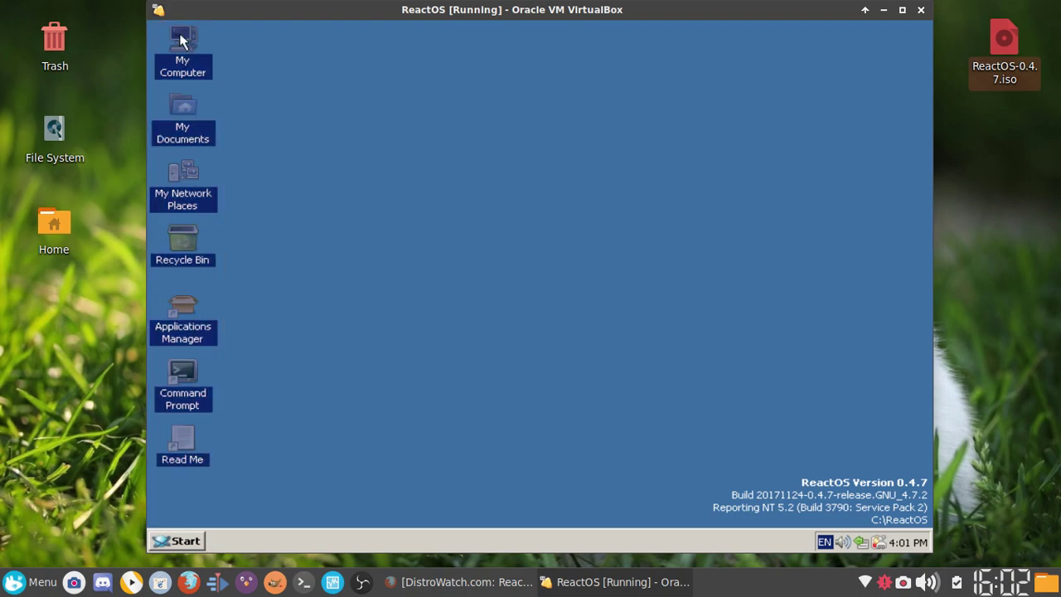
{"action": "left_click", "coordinate": [369, 218]}
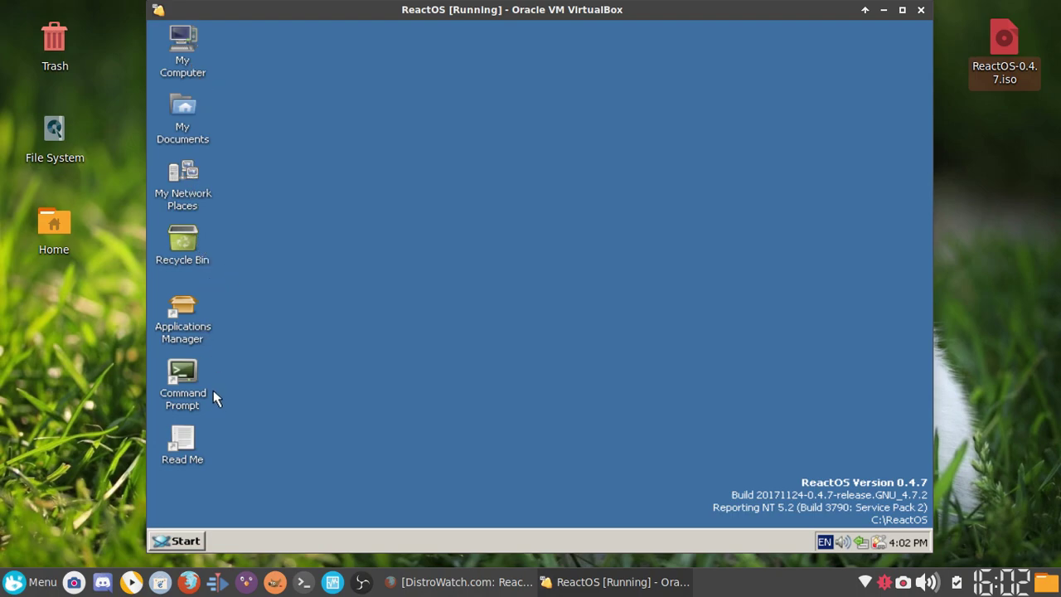
Step: Read through Read Me in Notepad, then delete the Read Me shortcut from the desktop
{"action": "double_click", "coordinate": [177, 461]}
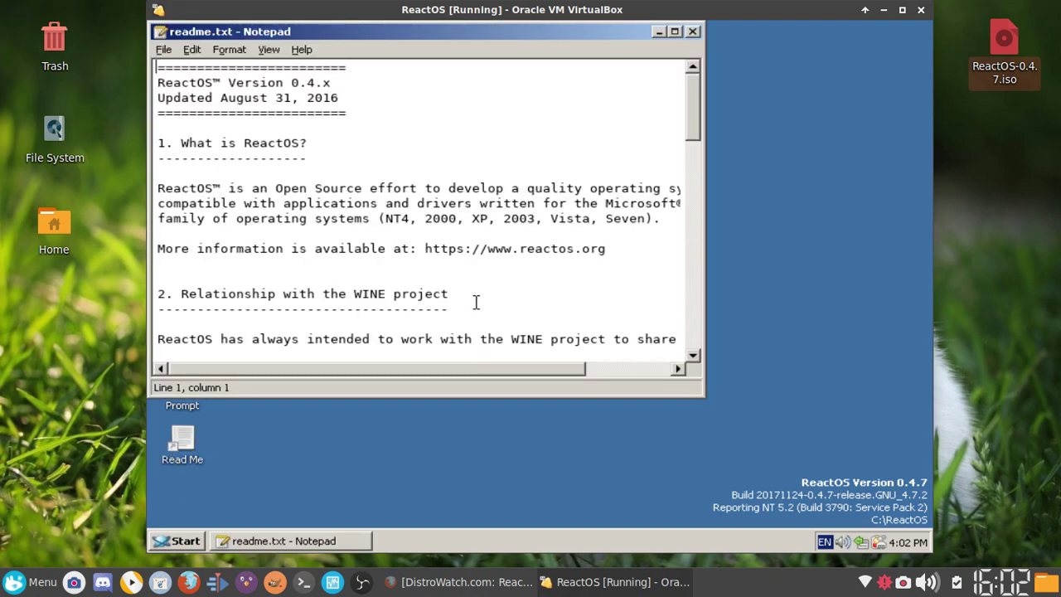
{"action": "scroll", "coordinate": [332, 166], "scroll_direction": "down", "scroll_amount": 7}
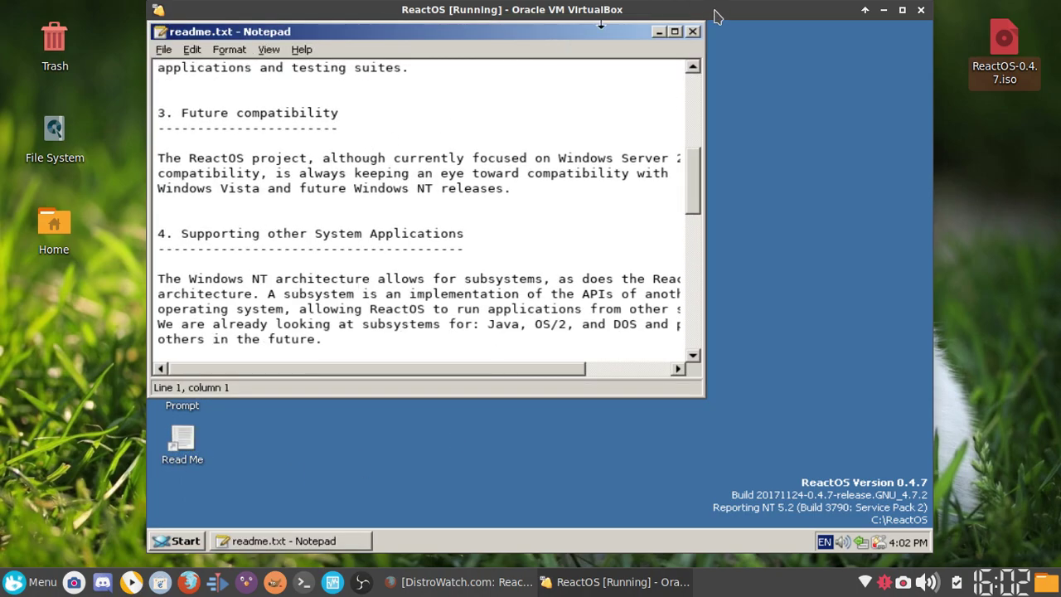
{"action": "left_click", "coordinate": [693, 32]}
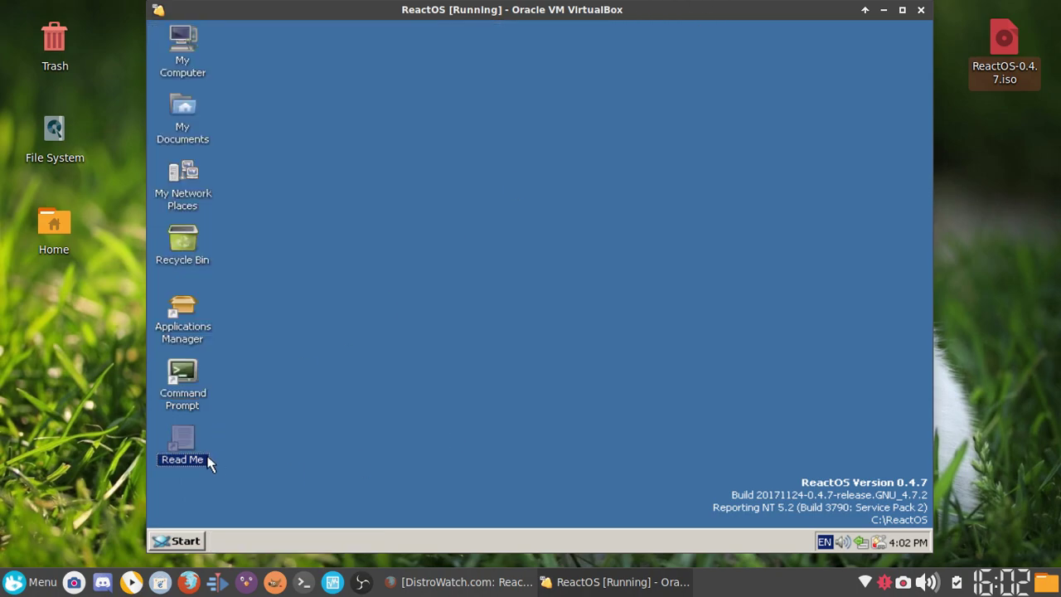
{"action": "key", "text": "Delete"}
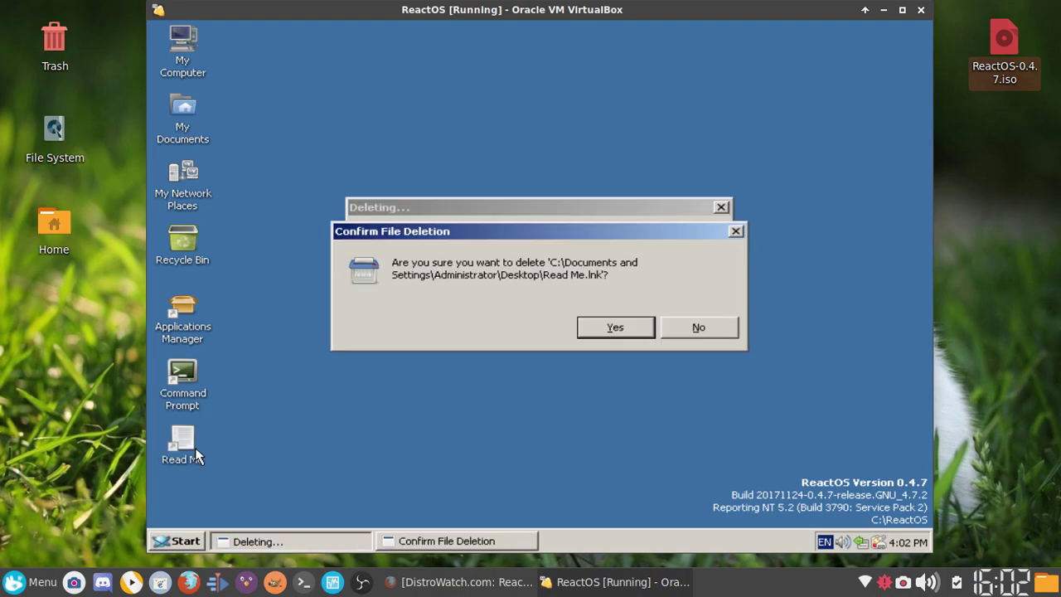
{"action": "left_click", "coordinate": [615, 329]}
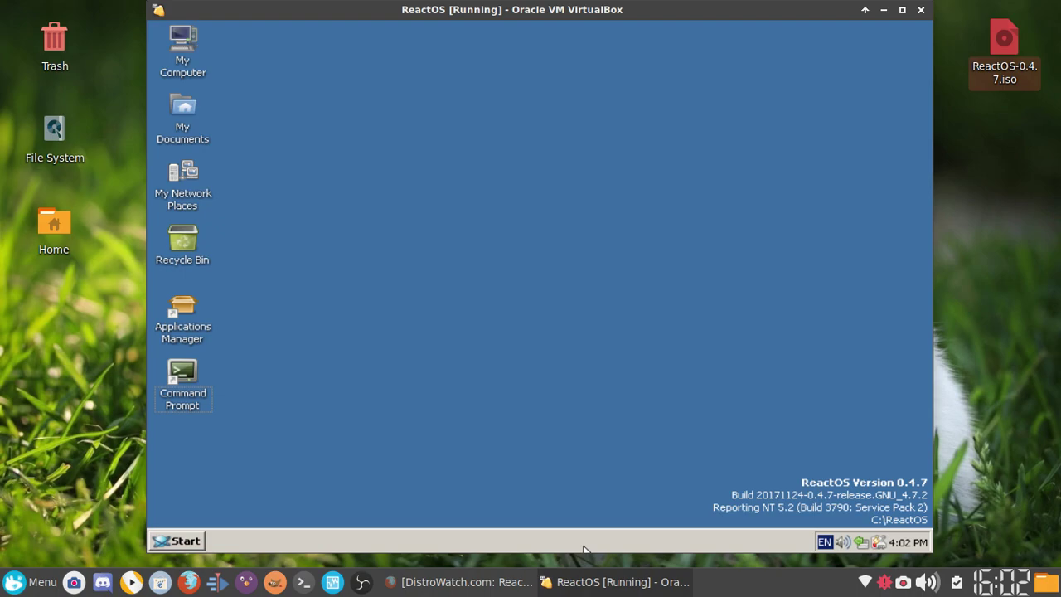
{"action": "left_click", "coordinate": [177, 541]}
{"action": "left_click", "coordinate": [176, 541]}
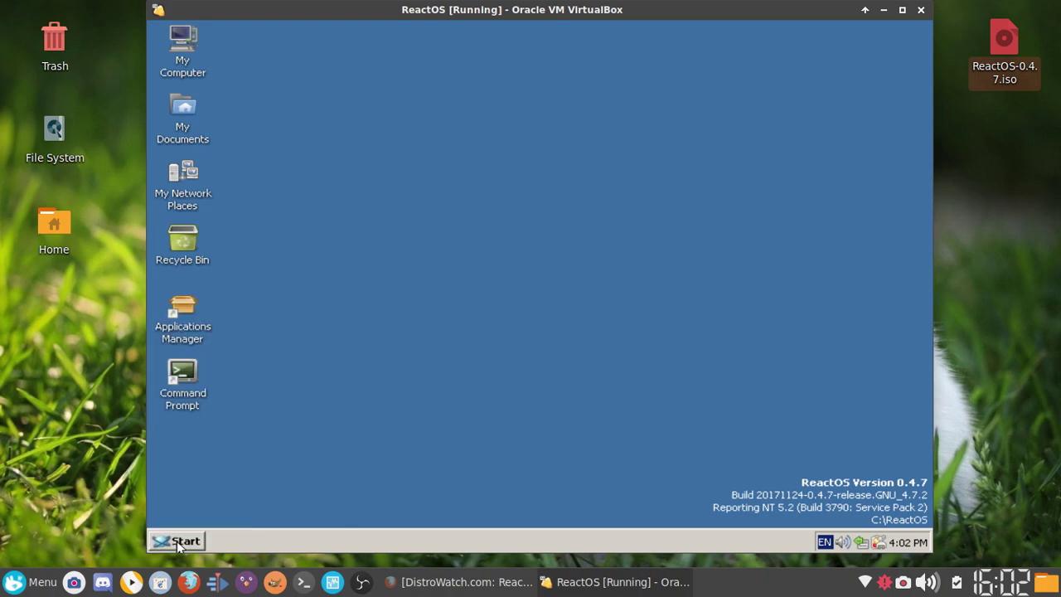
{"action": "left_click", "coordinate": [879, 543]}
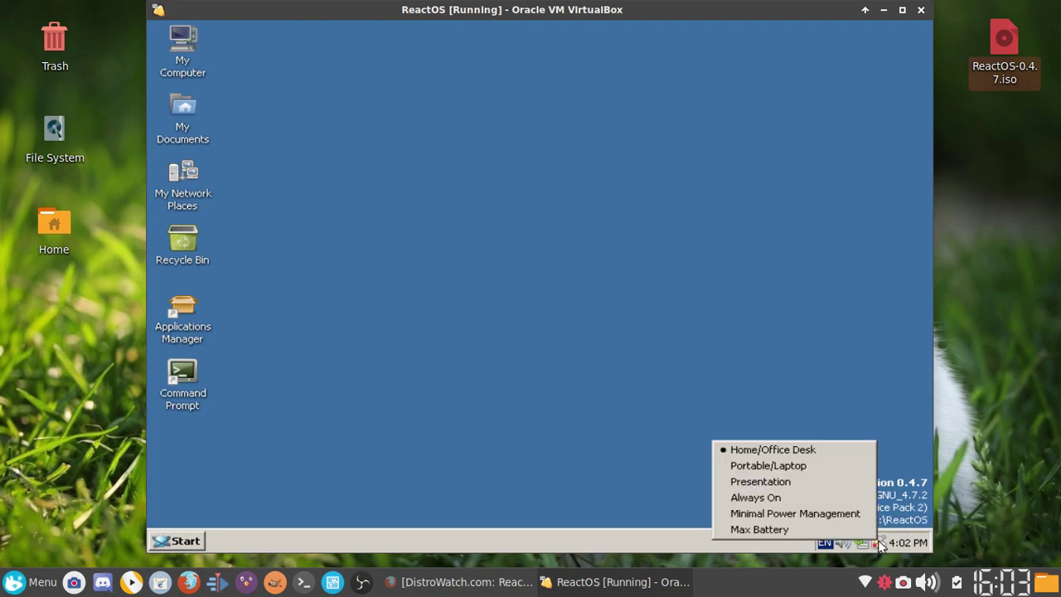
{"action": "left_click", "coordinate": [880, 543]}
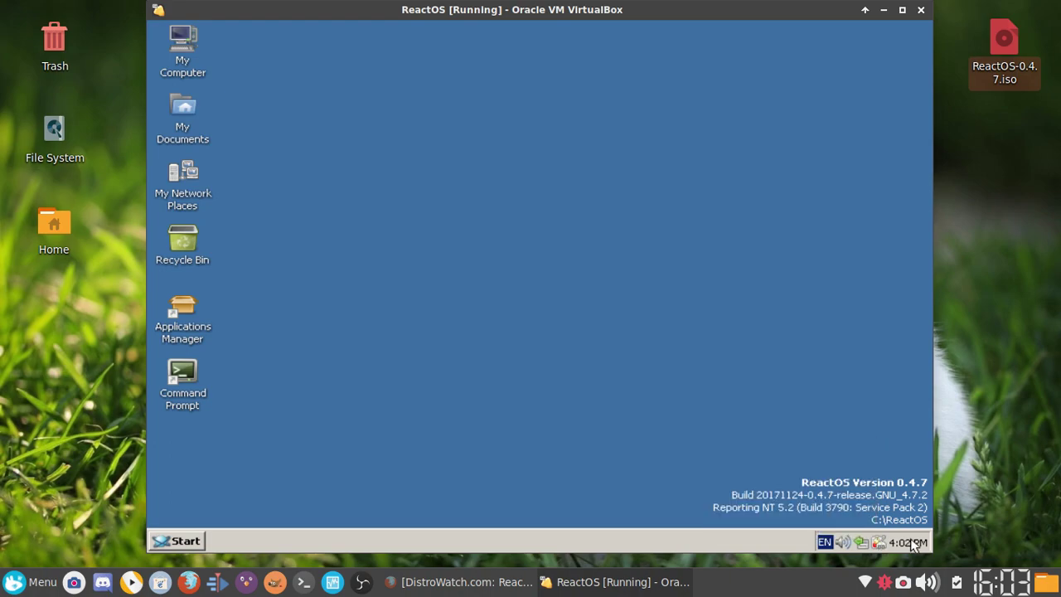
{"action": "double_click", "coordinate": [913, 543]}
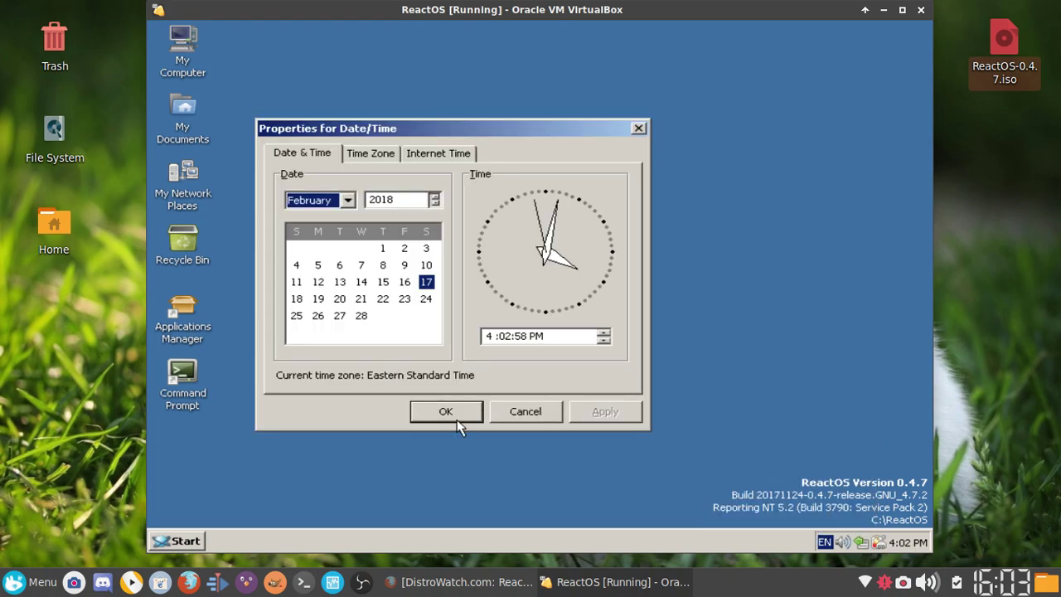
{"action": "left_click", "coordinate": [369, 156]}
{"action": "left_click", "coordinate": [460, 154]}
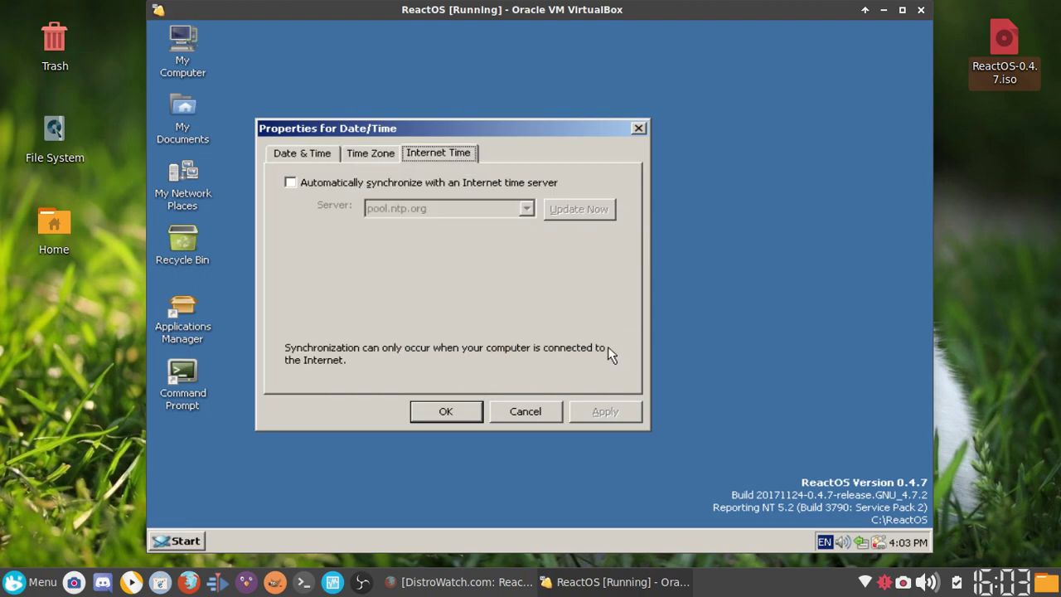
{"action": "left_click", "coordinate": [447, 410]}
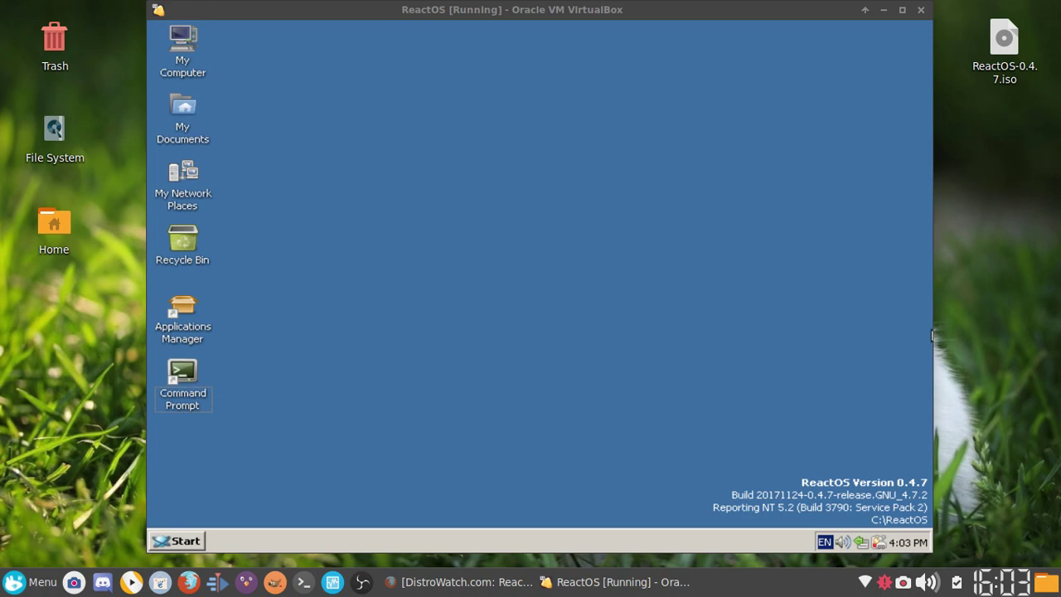
Step: Resize and reposition the VirtualBox window, toggling maximize, until it is wider and taller
{"action": "left_click_drag", "start_coordinate": [928, 327], "coordinate": [856, 329]}
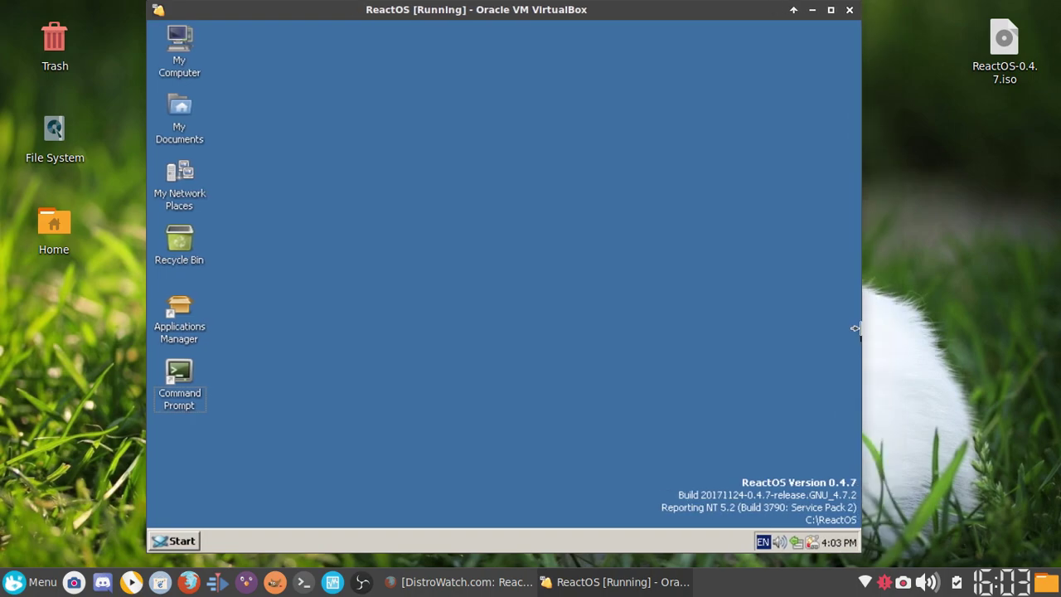
{"action": "left_click_drag", "start_coordinate": [446, 10], "coordinate": [483, 16]}
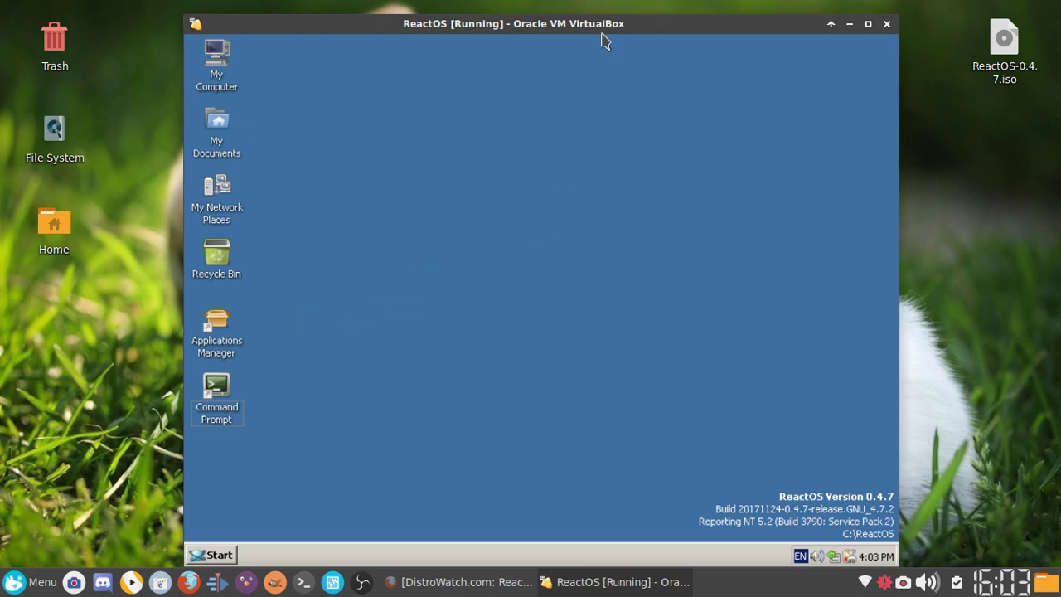
{"action": "left_click_drag", "start_coordinate": [602, 31], "coordinate": [622, 27]}
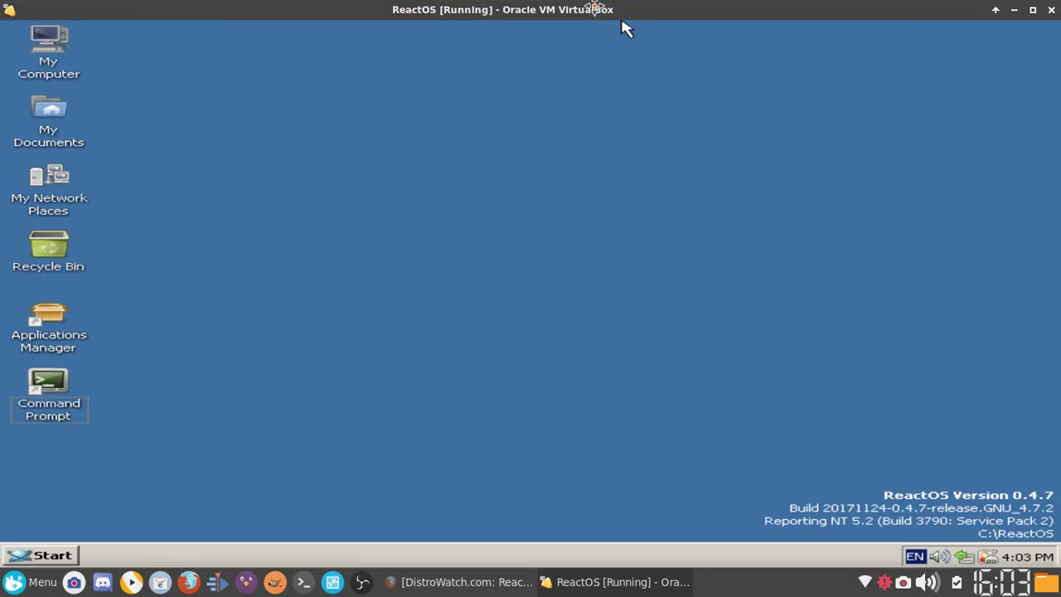
{"action": "double_click", "coordinate": [622, 22]}
{"action": "double_click", "coordinate": [622, 23]}
{"action": "double_click", "coordinate": [598, 9]}
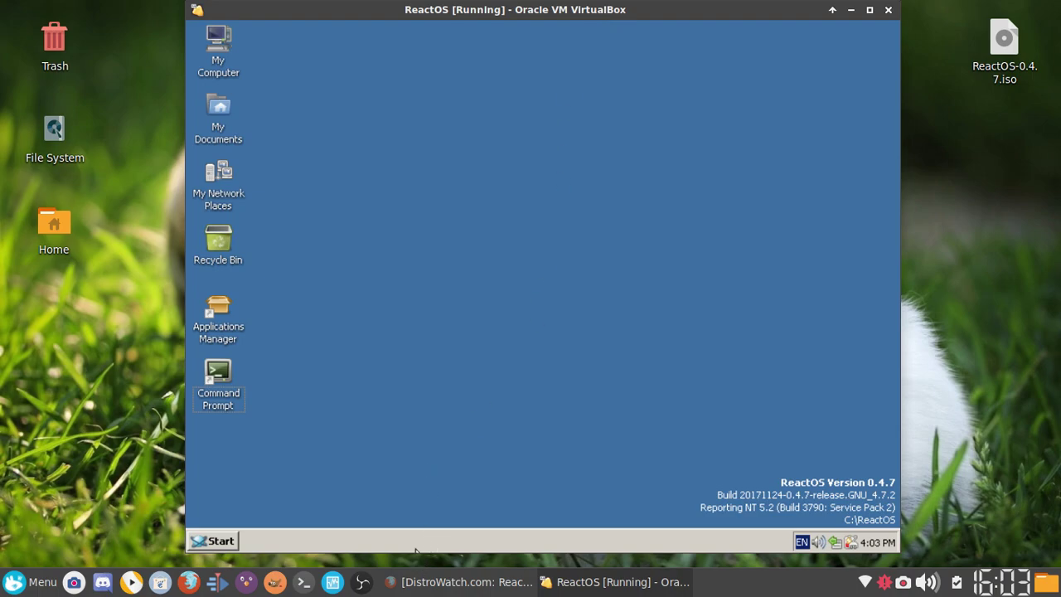
{"action": "left_click_drag", "start_coordinate": [407, 546], "coordinate": [401, 556]}
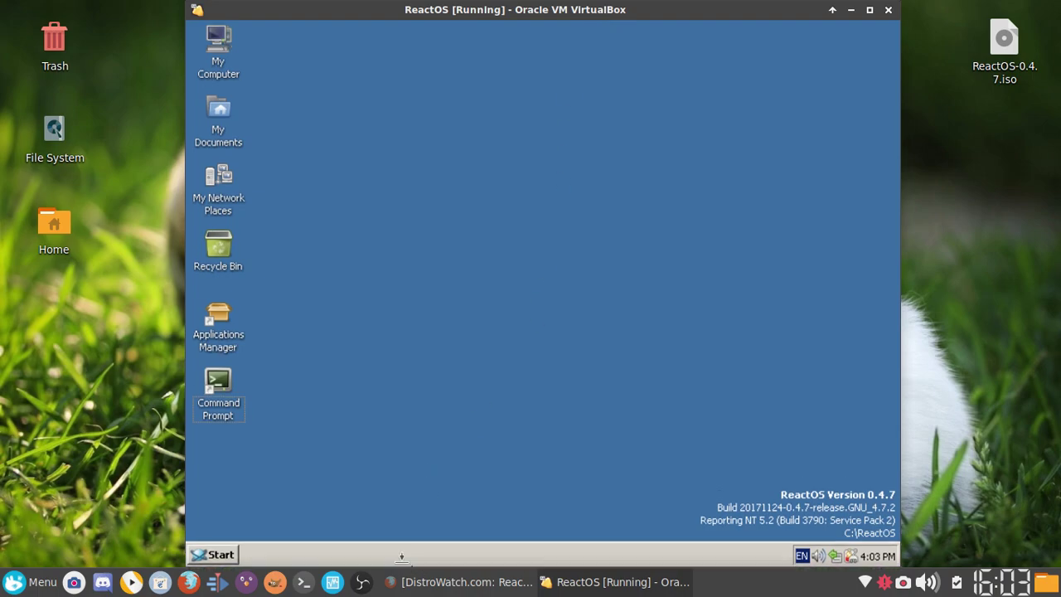
{"action": "left_click", "coordinate": [183, 430]}
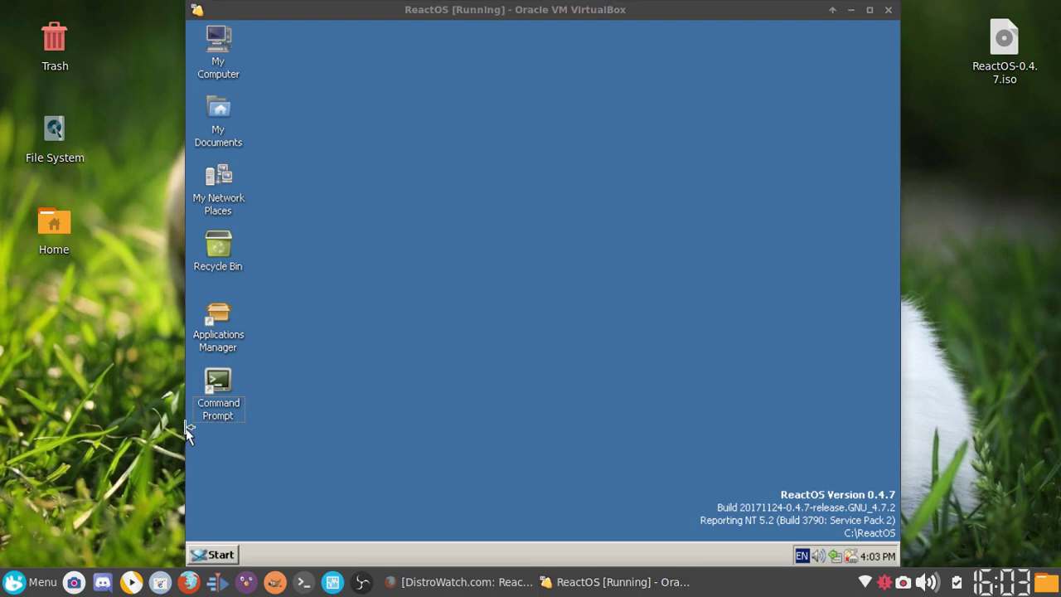
{"action": "left_click_drag", "start_coordinate": [184, 429], "coordinate": [144, 430]}
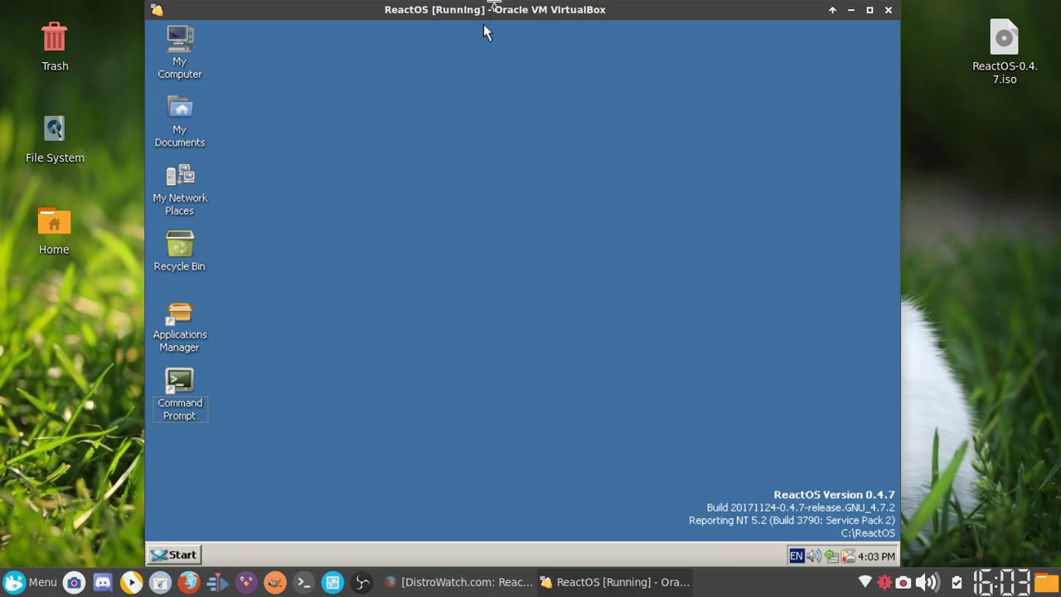
{"action": "mouse_move", "coordinate": [496, 17]}
{"action": "left_mouse_down"}
{"action": "mouse_move", "coordinate": [505, 18]}
{"action": "mouse_move", "coordinate": [492, 16]}
{"action": "left_mouse_up"}
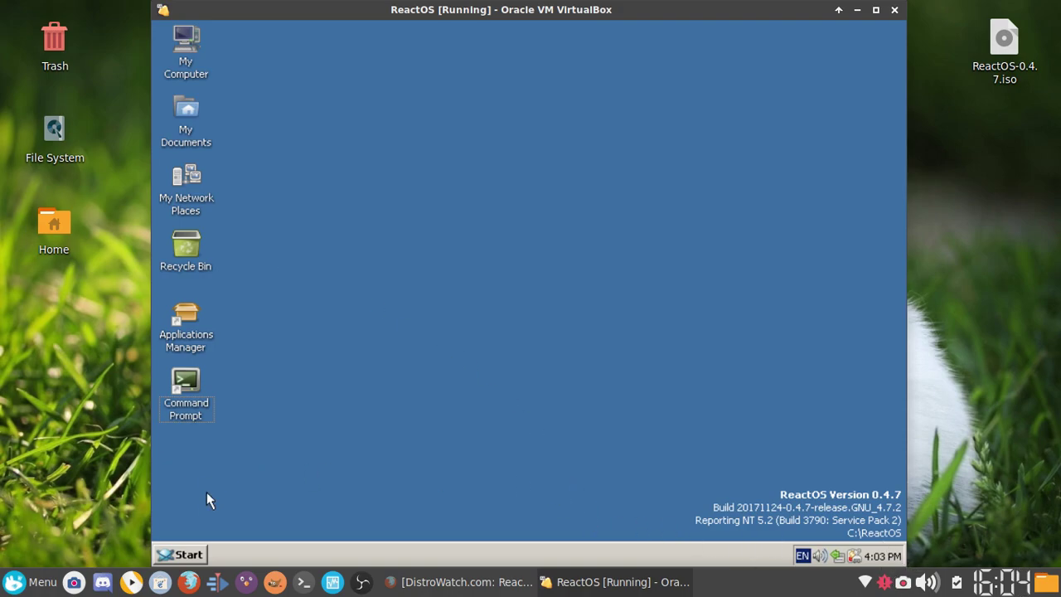
{"action": "left_click", "coordinate": [179, 556]}
{"action": "mouse_move", "coordinate": [212, 340]}
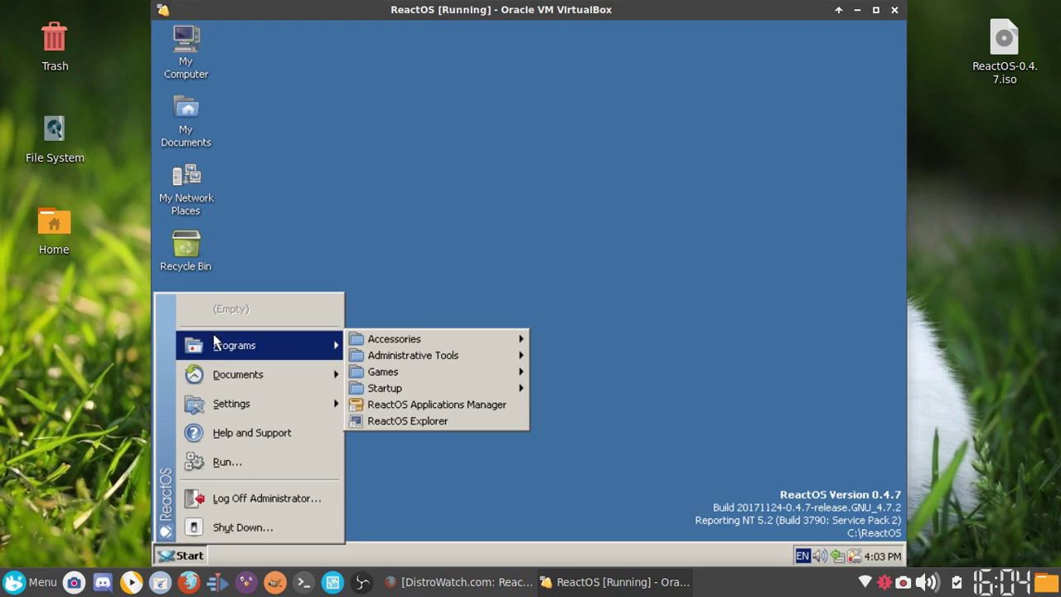
{"action": "mouse_move", "coordinate": [292, 371]}
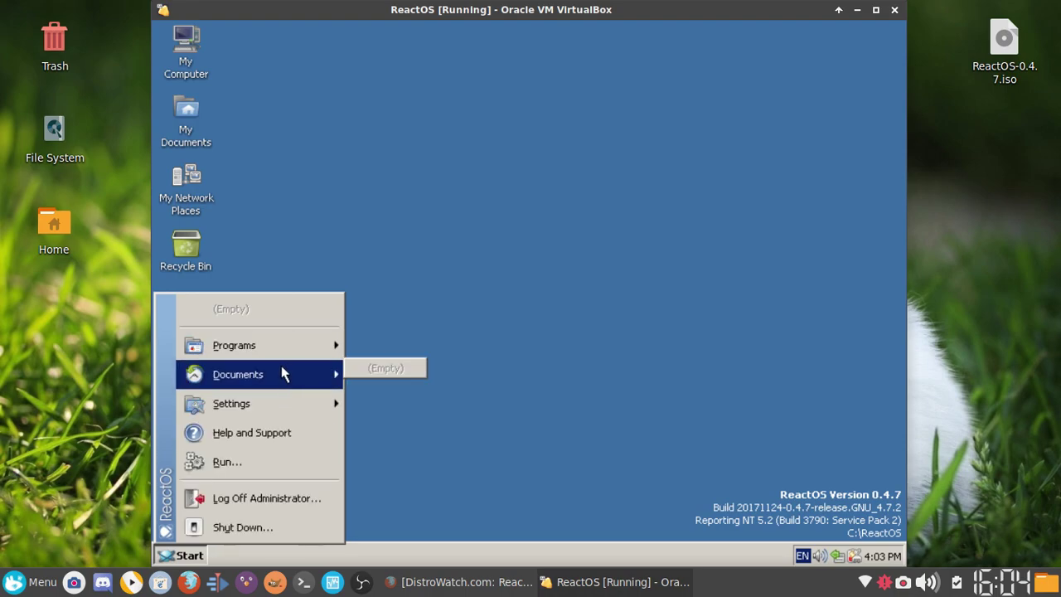
{"action": "mouse_move", "coordinate": [220, 400]}
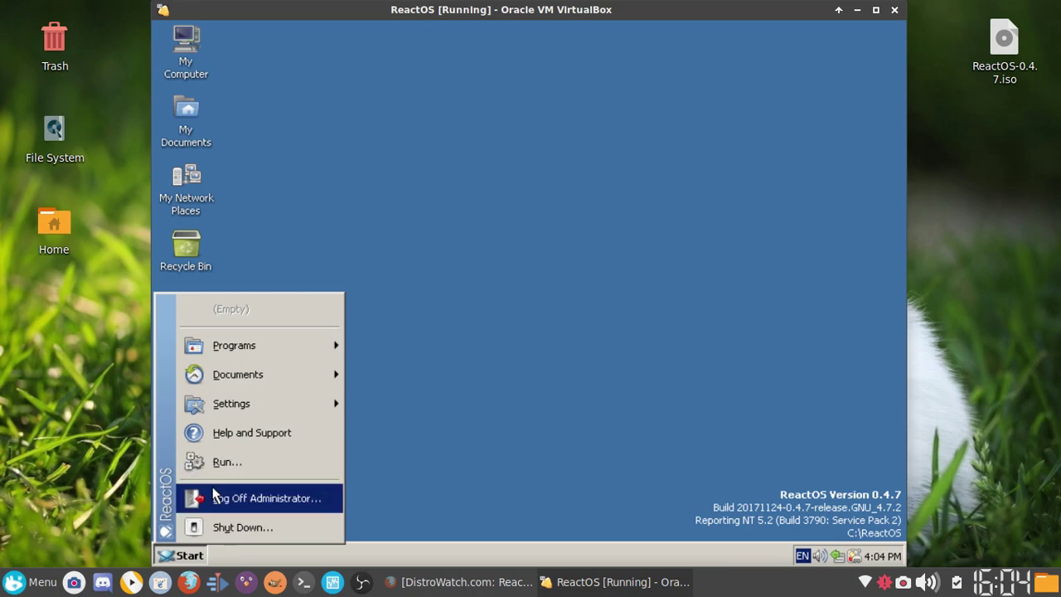
{"action": "left_click", "coordinate": [225, 465]}
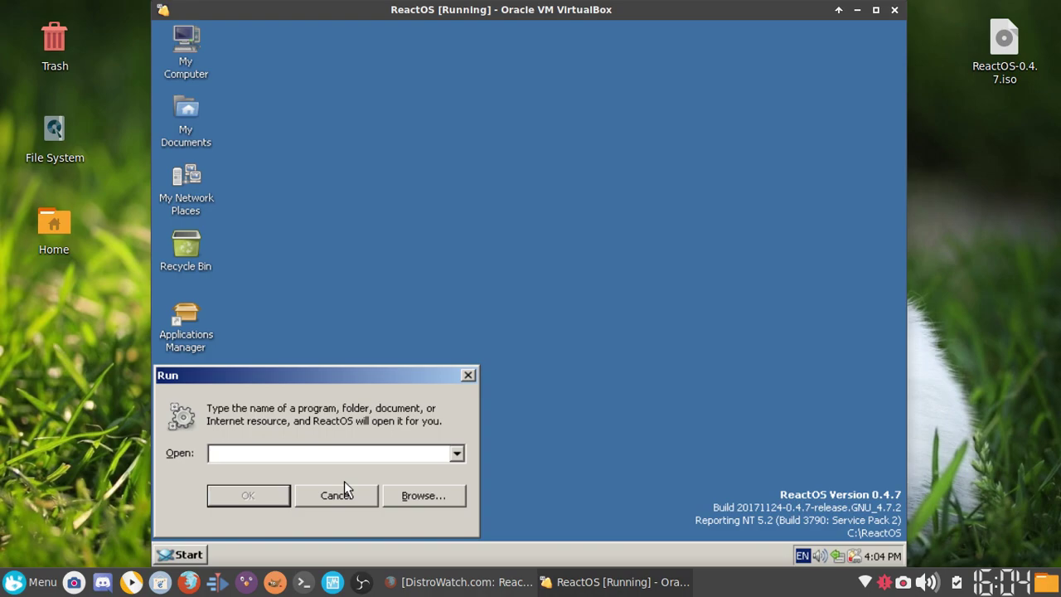
{"action": "type", "text": "%appdata%"}
{"action": "key", "text": "Return"}
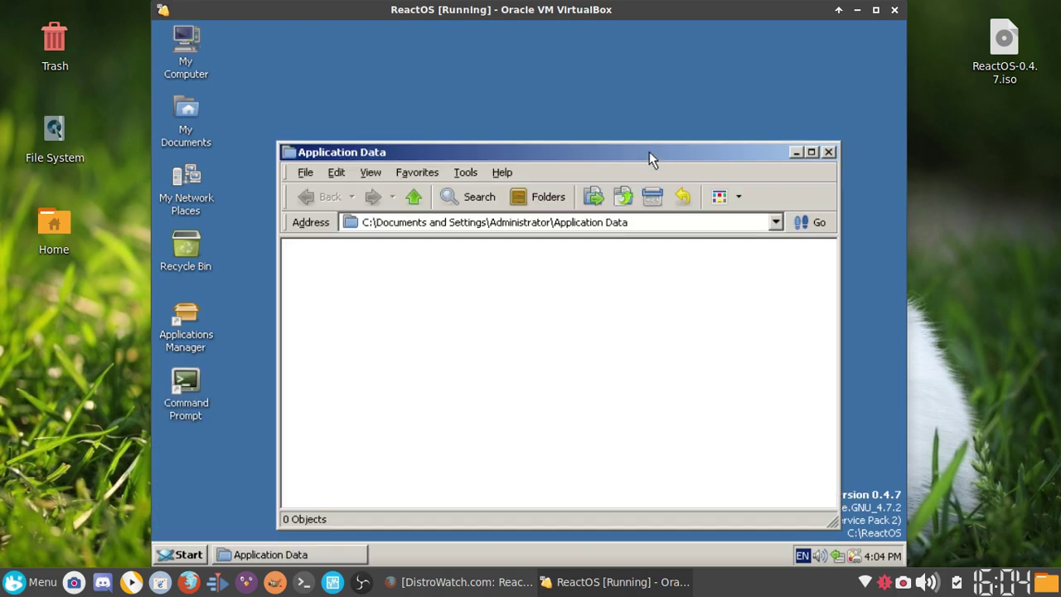
{"action": "left_click_drag", "start_coordinate": [642, 151], "coordinate": [638, 96]}
{"action": "right_click", "coordinate": [452, 315]}
{"action": "left_click", "coordinate": [525, 199]}
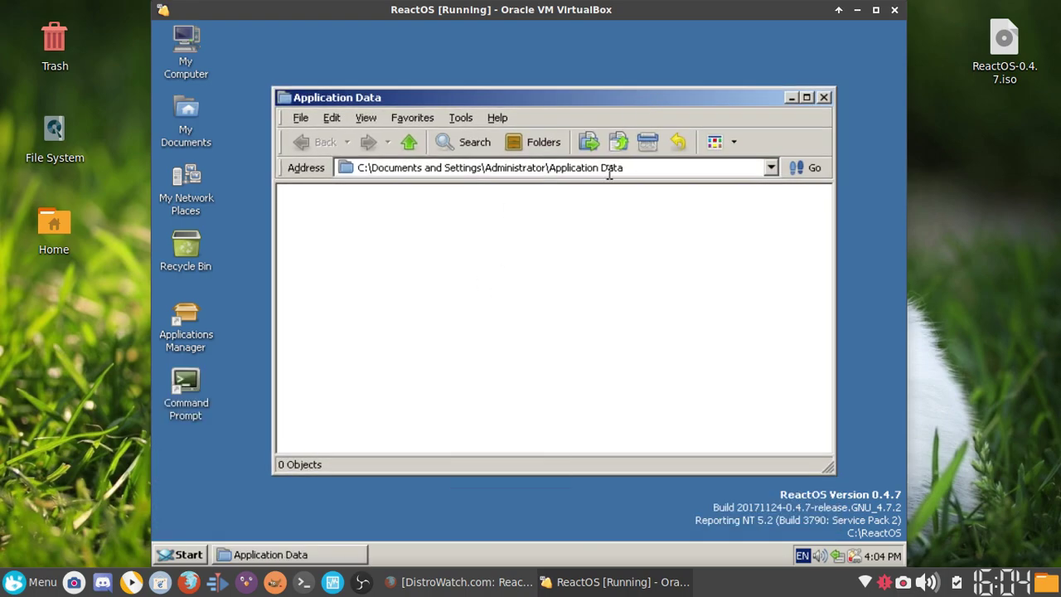
{"action": "left_click", "coordinate": [824, 97]}
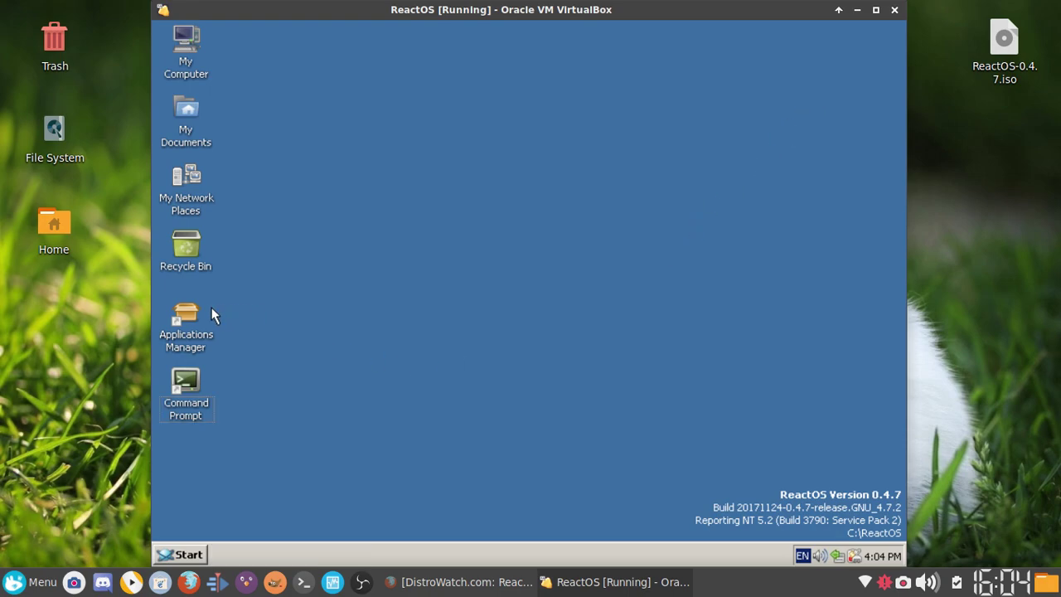
{"action": "double_click", "coordinate": [171, 317]}
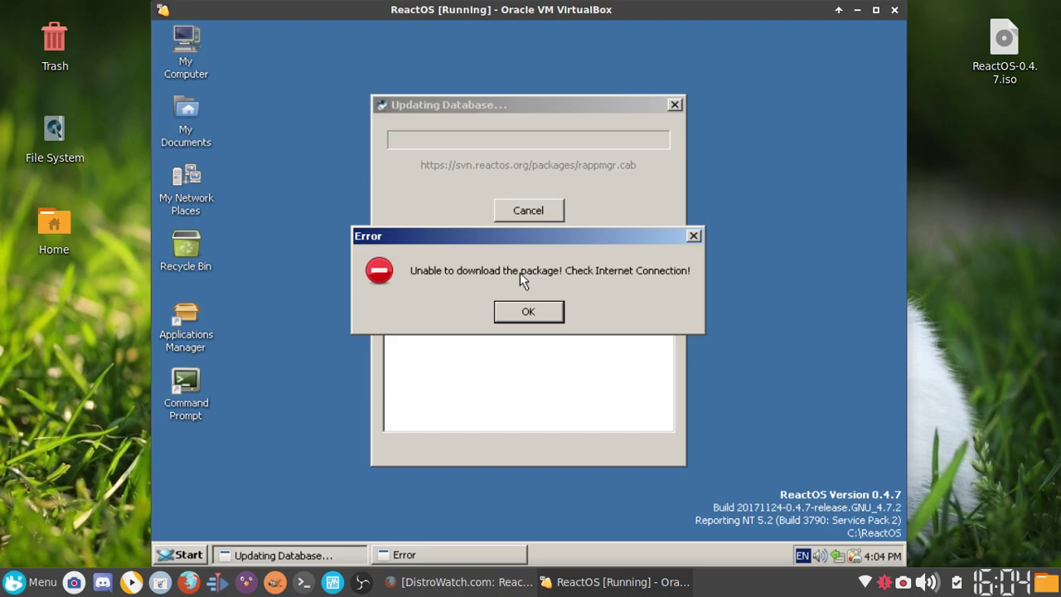
{"action": "left_click", "coordinate": [529, 313]}
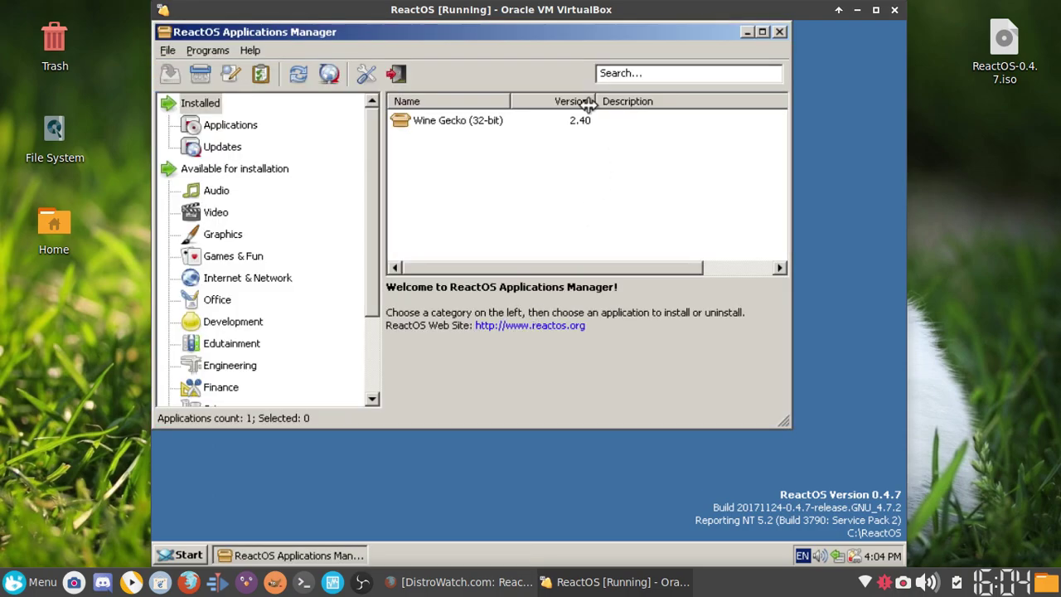
{"action": "left_click_drag", "start_coordinate": [560, 33], "coordinate": [655, 54]}
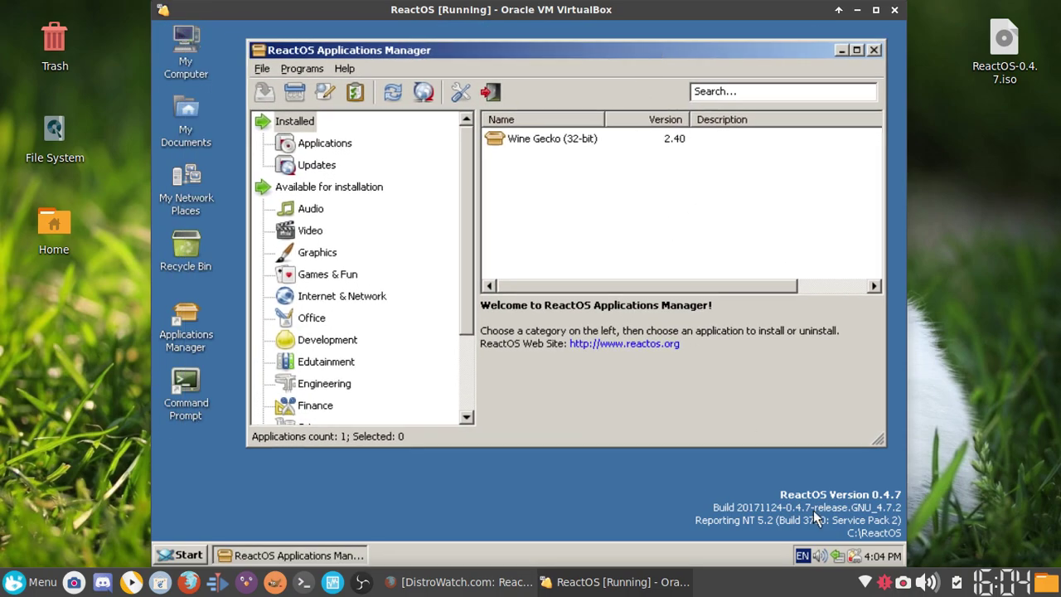
{"action": "left_click", "coordinate": [311, 321]}
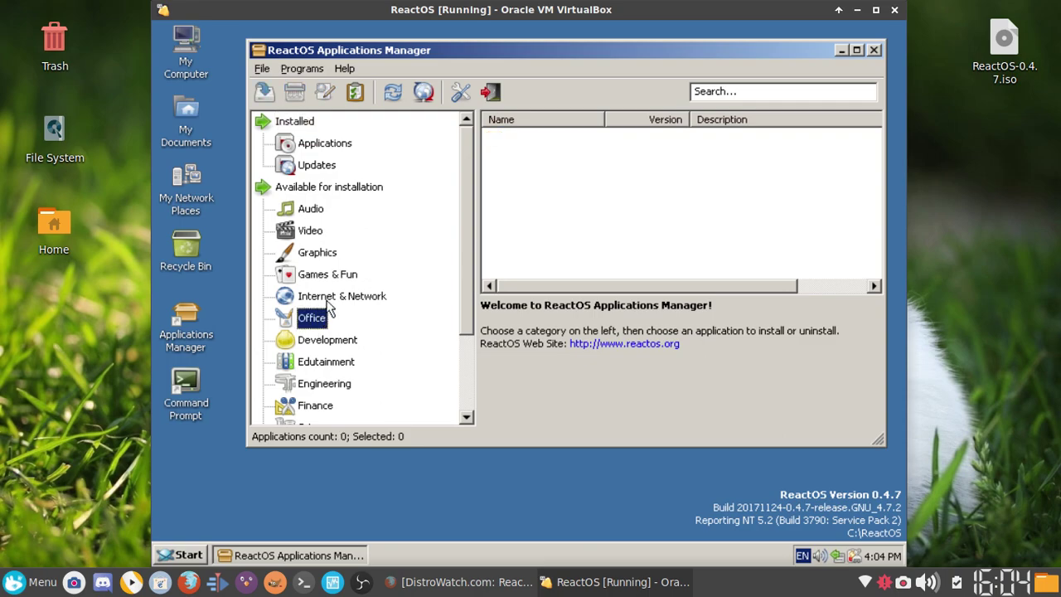
{"action": "left_click", "coordinate": [328, 275]}
{"action": "left_click", "coordinate": [328, 297]}
{"action": "left_click", "coordinate": [316, 232]}
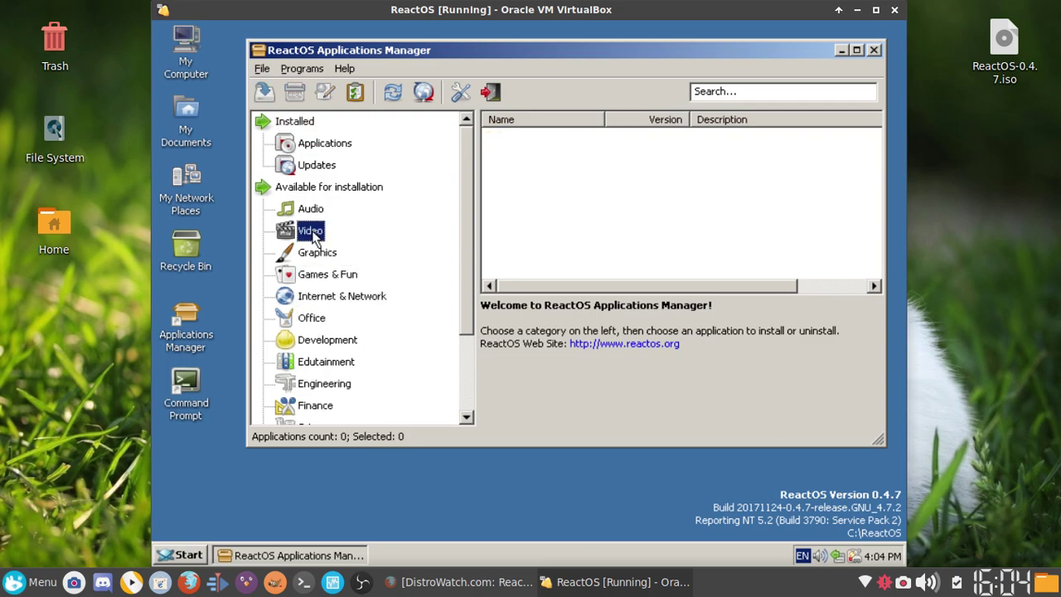
{"action": "left_click", "coordinate": [329, 191]}
{"action": "scroll", "coordinate": [353, 254], "scroll_direction": "down", "scroll_amount": 2}
{"action": "scroll", "coordinate": [352, 255], "scroll_direction": "up", "scroll_amount": 2}
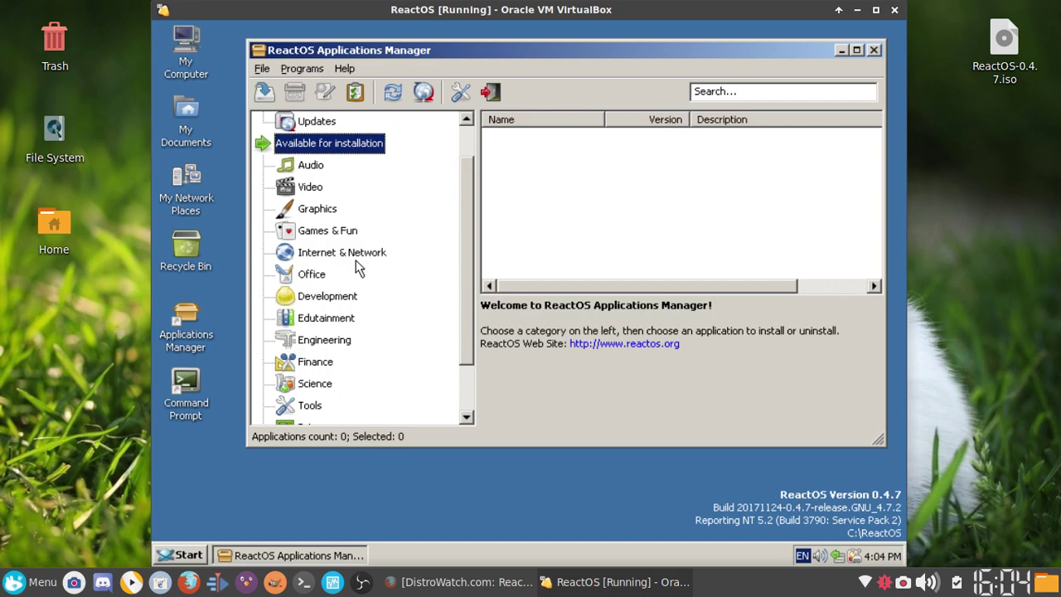
{"action": "left_click", "coordinate": [850, 558]}
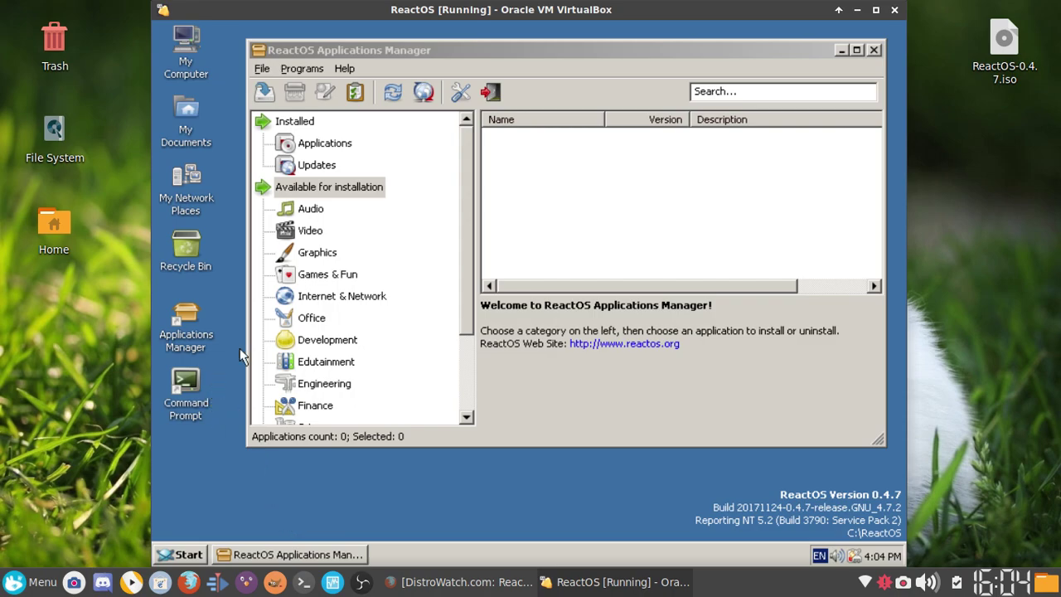
{"action": "left_click", "coordinate": [370, 243]}
{"action": "left_click", "coordinate": [333, 252]}
{"action": "left_click", "coordinate": [332, 274]}
{"action": "left_click", "coordinate": [326, 300]}
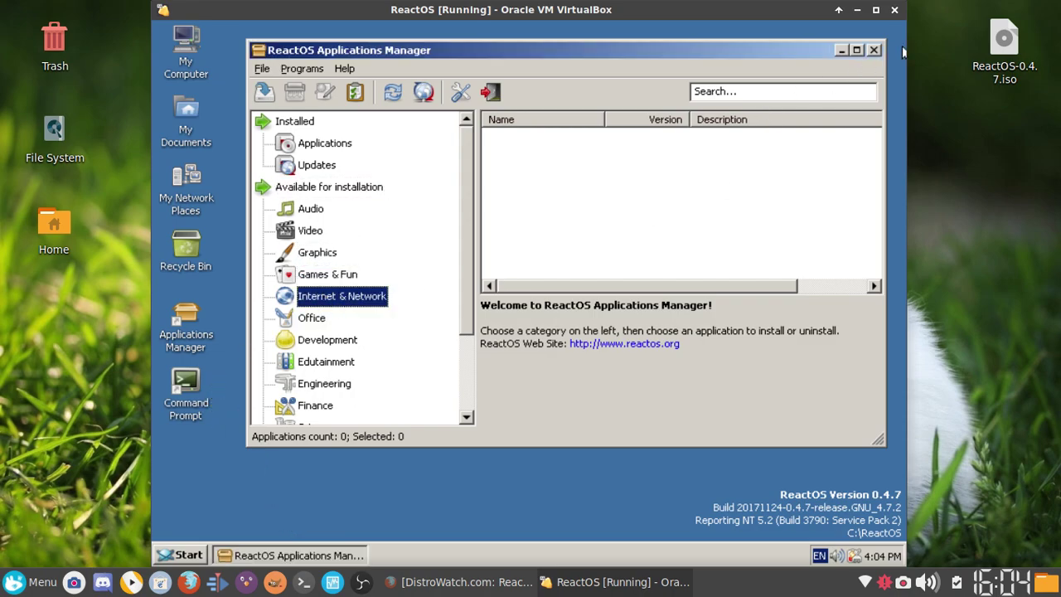
{"action": "left_click", "coordinate": [875, 51]}
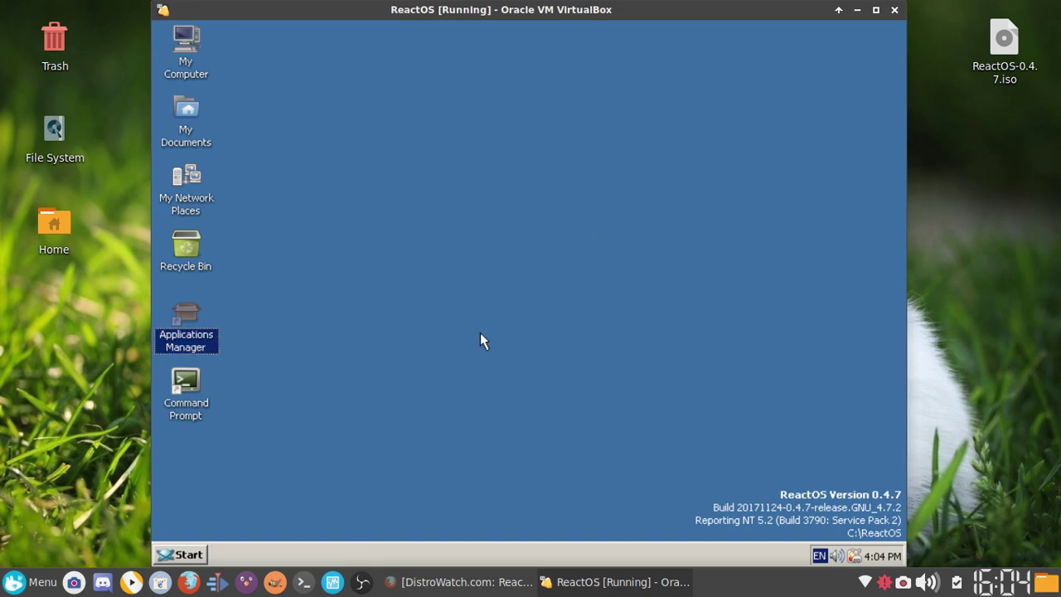
Step: Open the ReactOS Start menu and go through Settings toward Control Panel
{"action": "left_click", "coordinate": [179, 554]}
{"action": "mouse_move", "coordinate": [260, 348]}
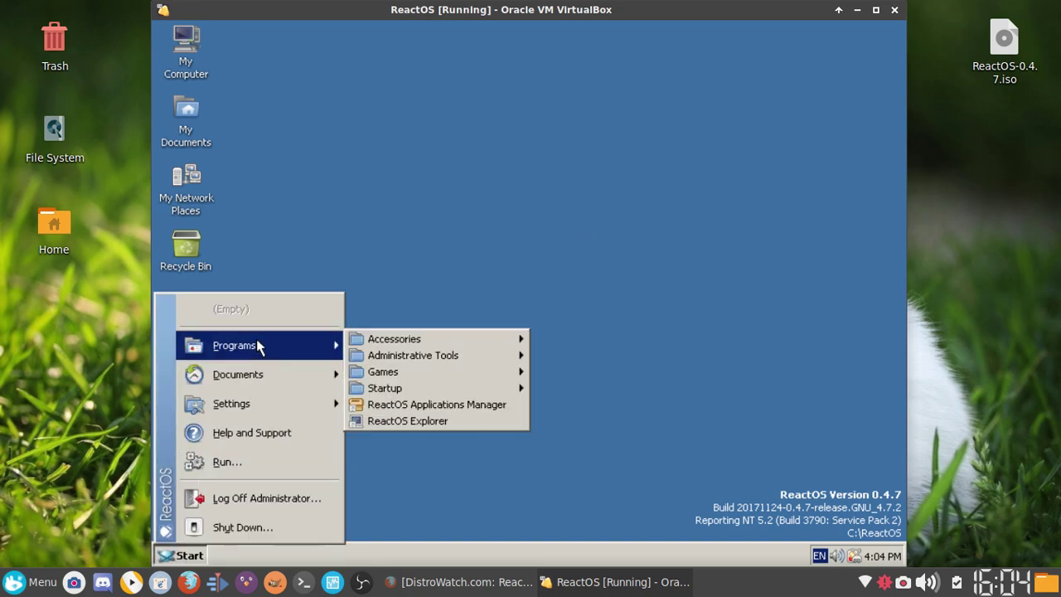
{"action": "mouse_move", "coordinate": [234, 380]}
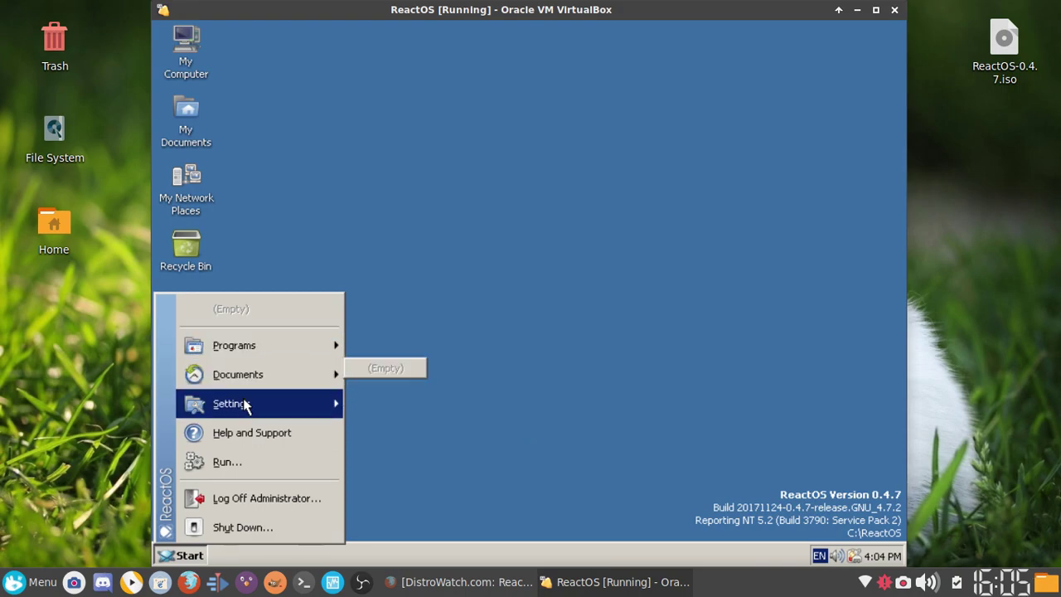
{"action": "mouse_move", "coordinate": [243, 410]}
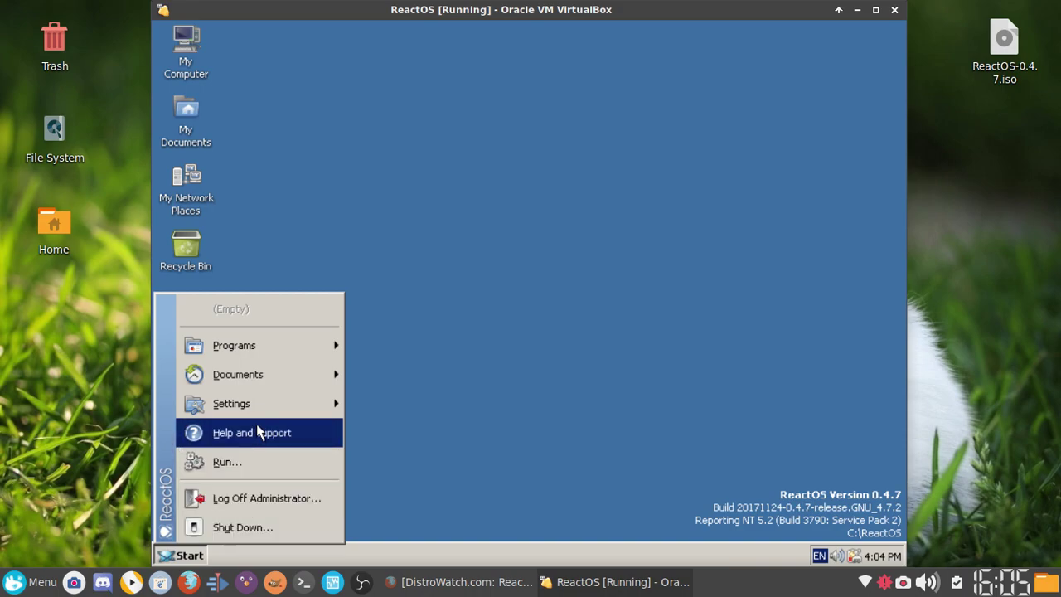
Step: Open Control Panel and browse Internet Settings' General, Security and Content tabs, then close it
{"action": "left_click", "coordinate": [356, 398]}
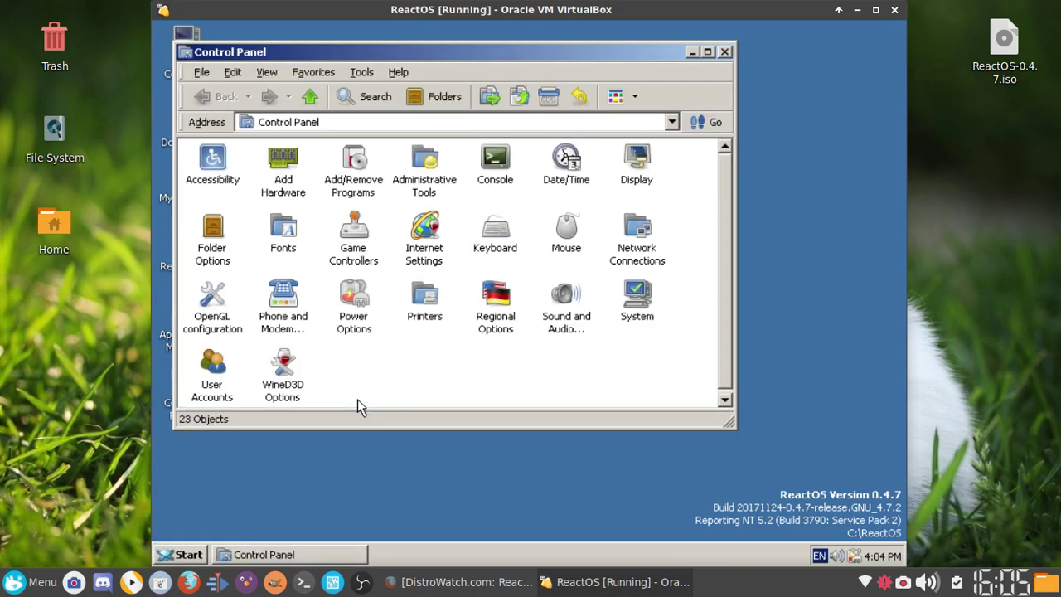
{"action": "double_click", "coordinate": [427, 242]}
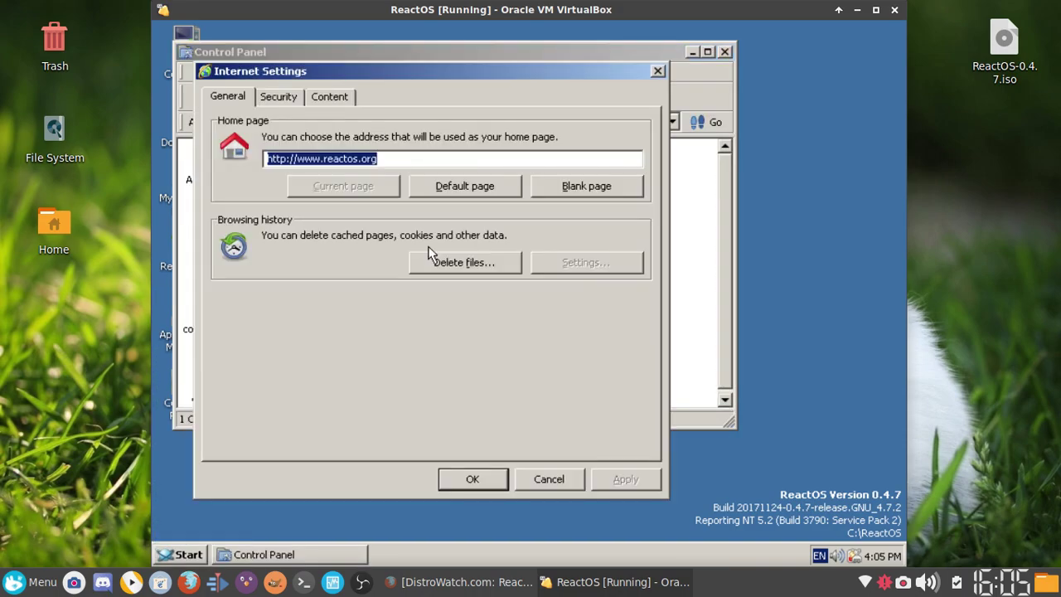
{"action": "left_click", "coordinate": [281, 99]}
{"action": "left_click", "coordinate": [329, 97]}
{"action": "left_click", "coordinate": [236, 93]}
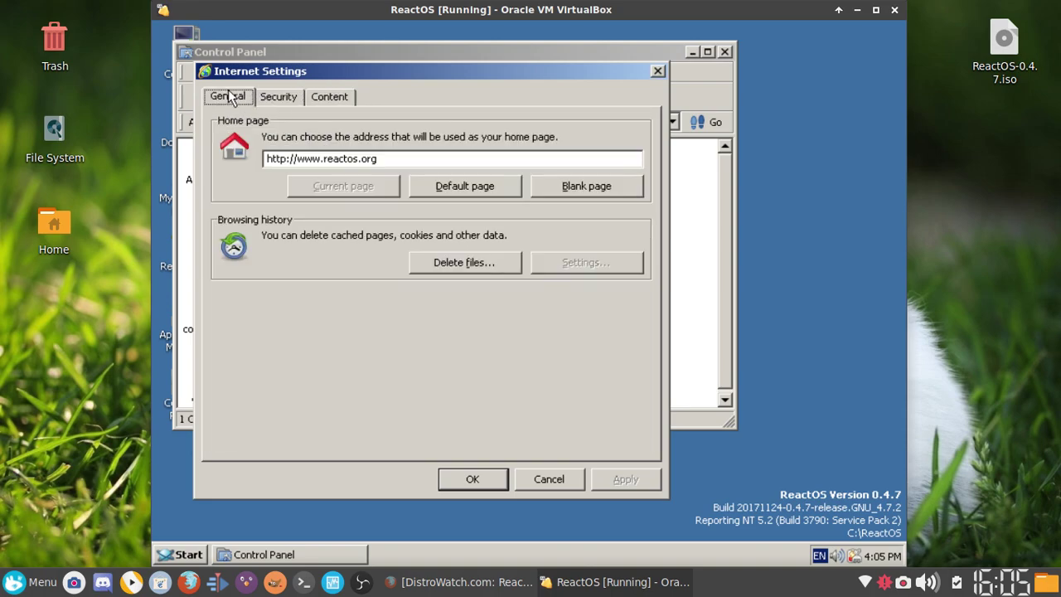
{"action": "left_click", "coordinate": [490, 479]}
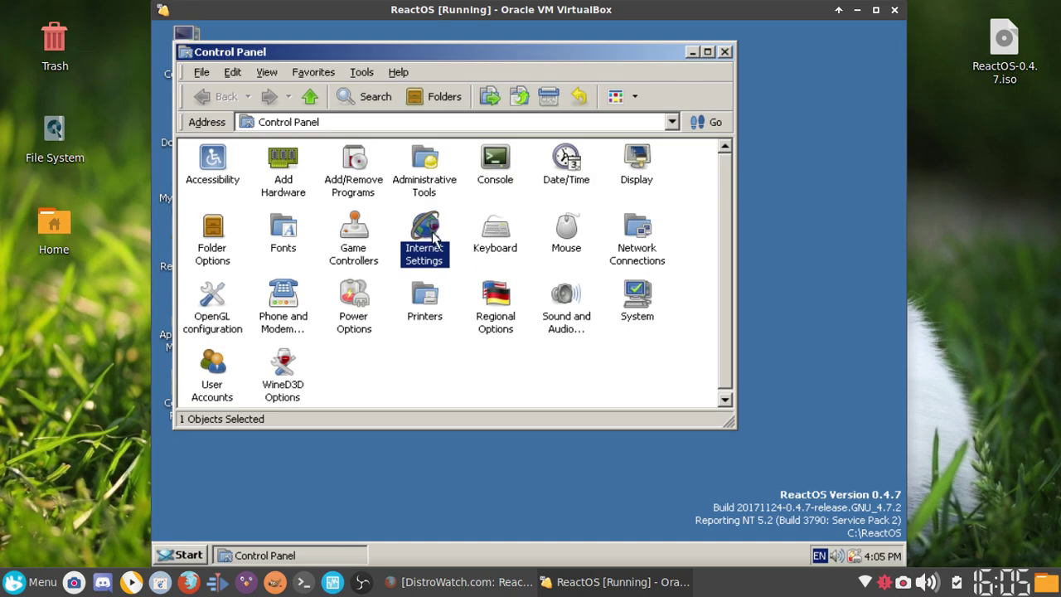
Step: Revisit Internet Settings' Security and Content tabs, then view the tray power schemes without changing one
{"action": "double_click", "coordinate": [418, 254]}
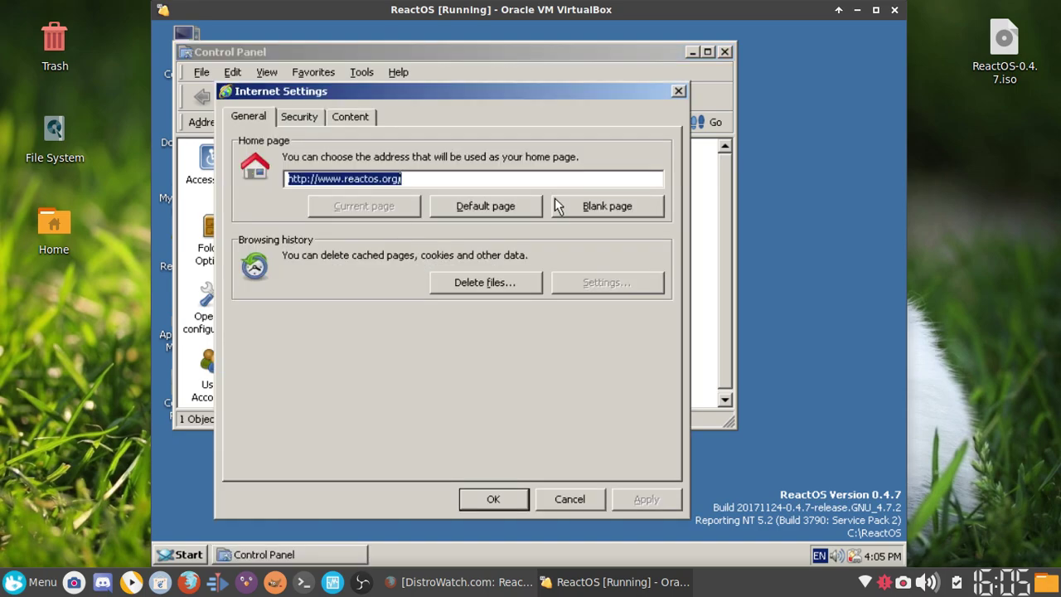
{"action": "left_click", "coordinate": [318, 114]}
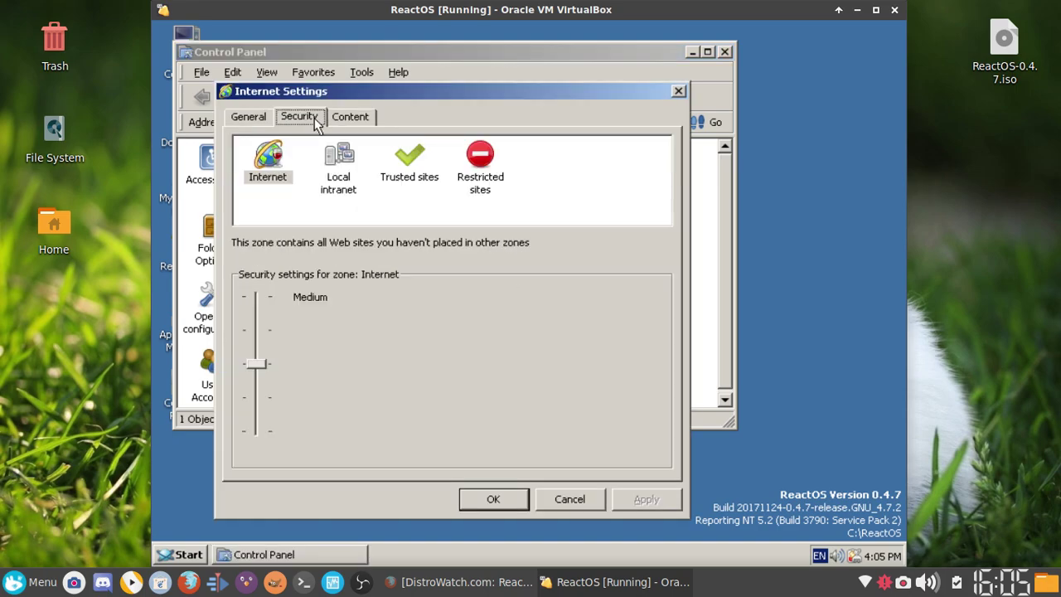
{"action": "left_click", "coordinate": [352, 119]}
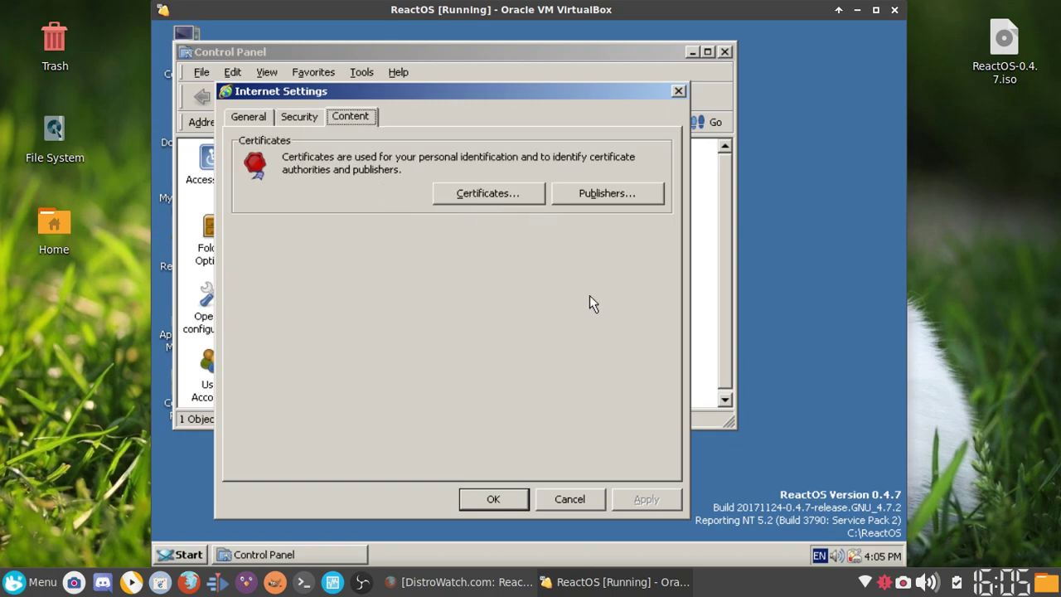
{"action": "left_click", "coordinate": [527, 498]}
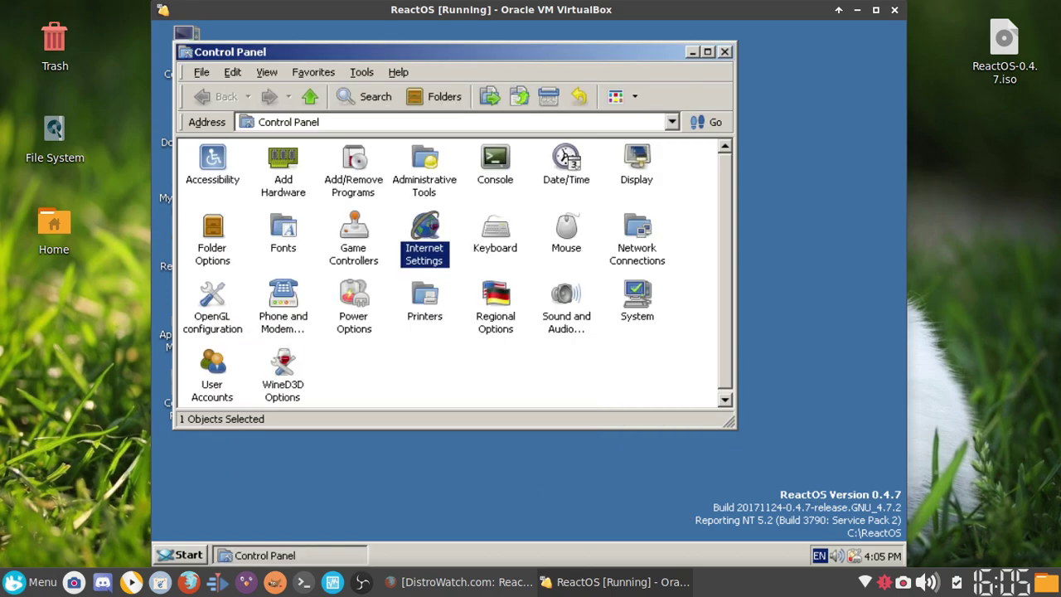
{"action": "left_click", "coordinate": [854, 557]}
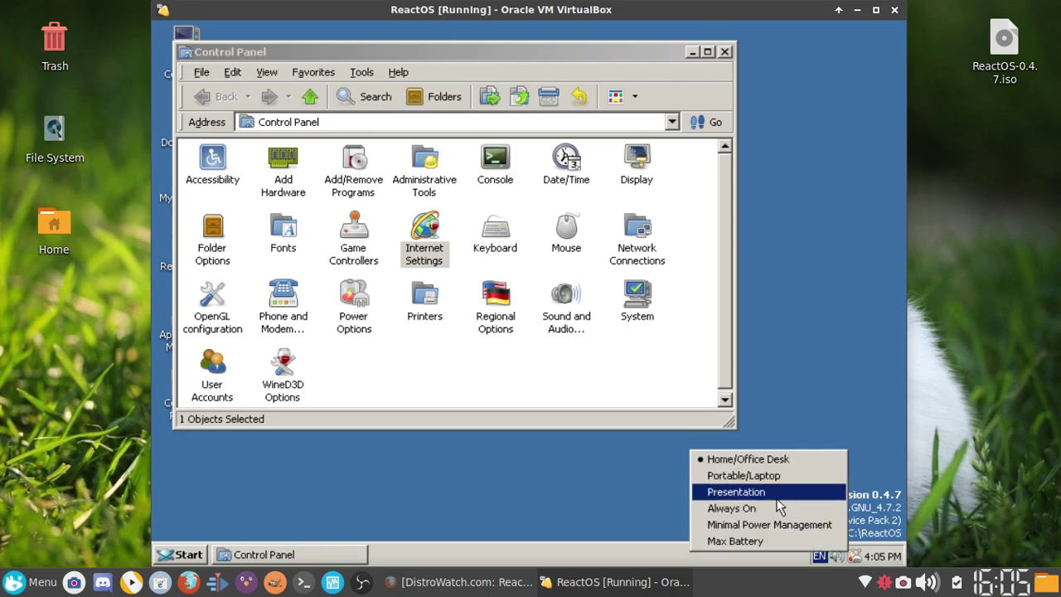
{"action": "left_click", "coordinate": [772, 368]}
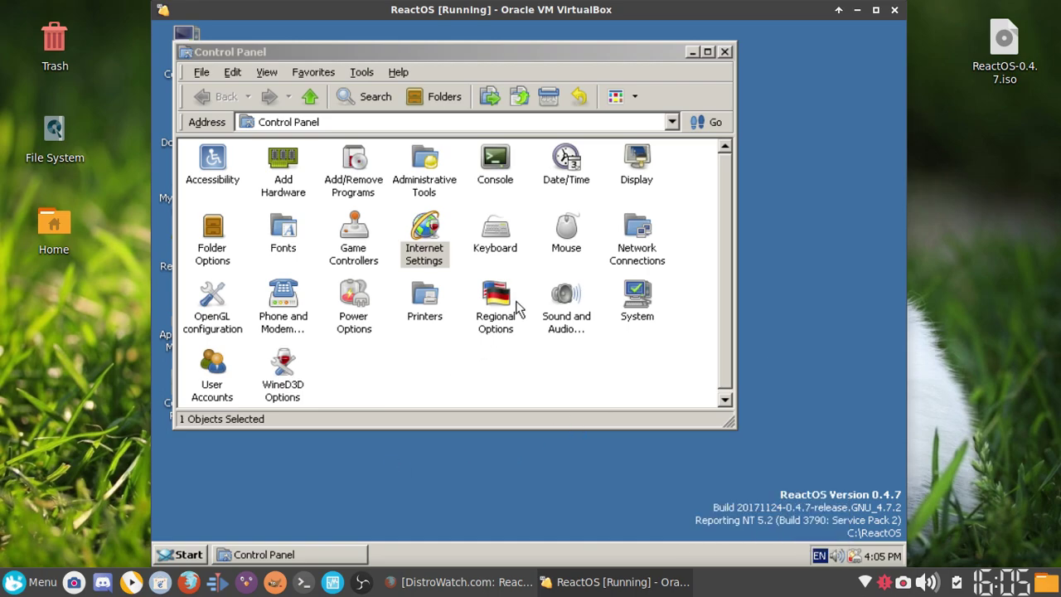
Step: Open the Printers folder, select Dummy Printer On LPT1, and return to Control Panel
{"action": "double_click", "coordinate": [424, 303]}
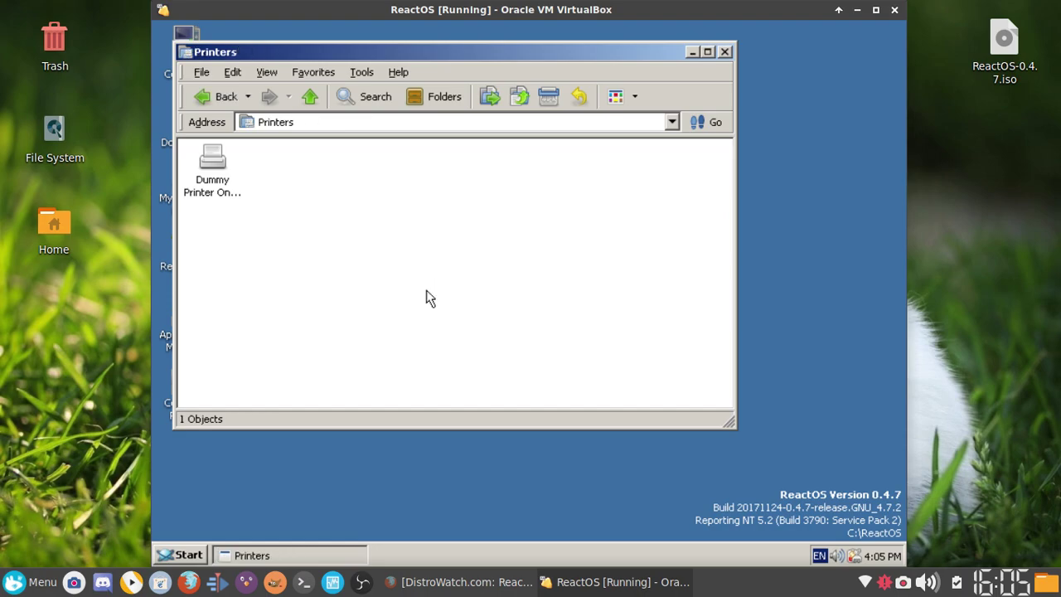
{"action": "left_click", "coordinate": [221, 163]}
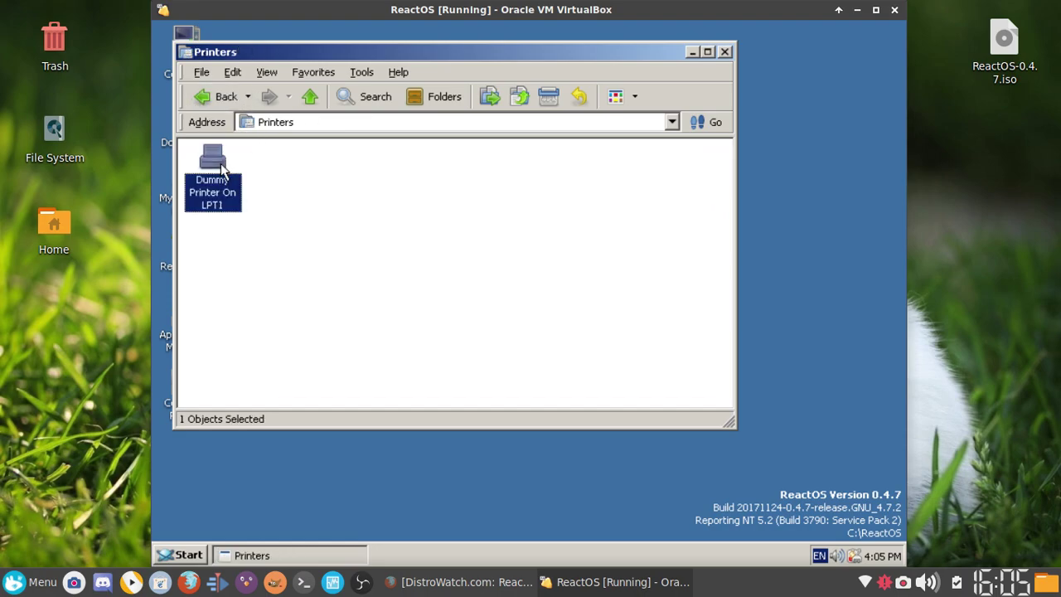
{"action": "left_click", "coordinate": [204, 98]}
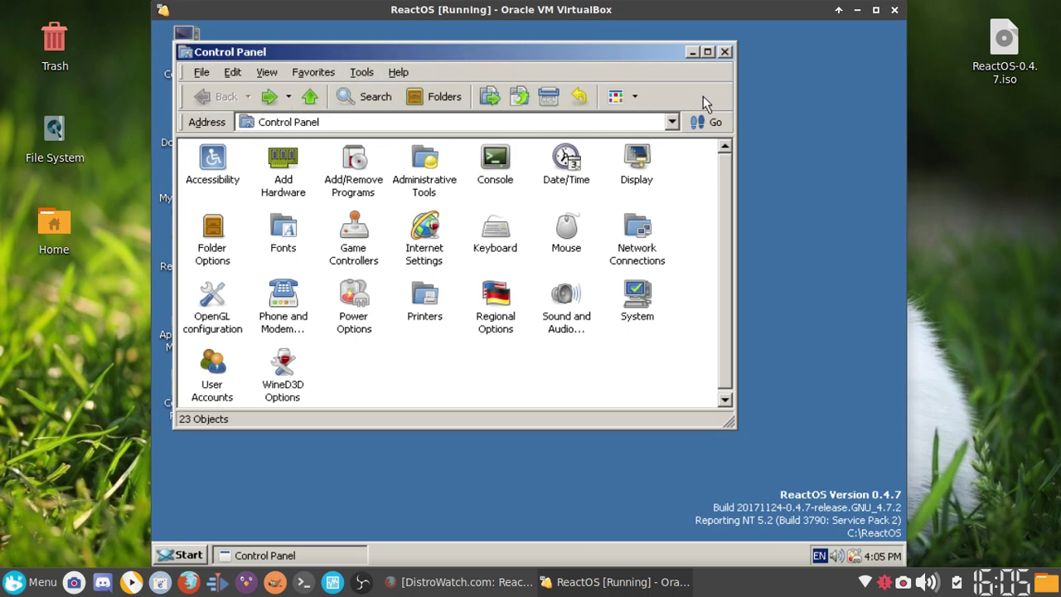
Step: Open and close the Date/Time and Mouse applets
{"action": "left_click", "coordinate": [578, 157]}
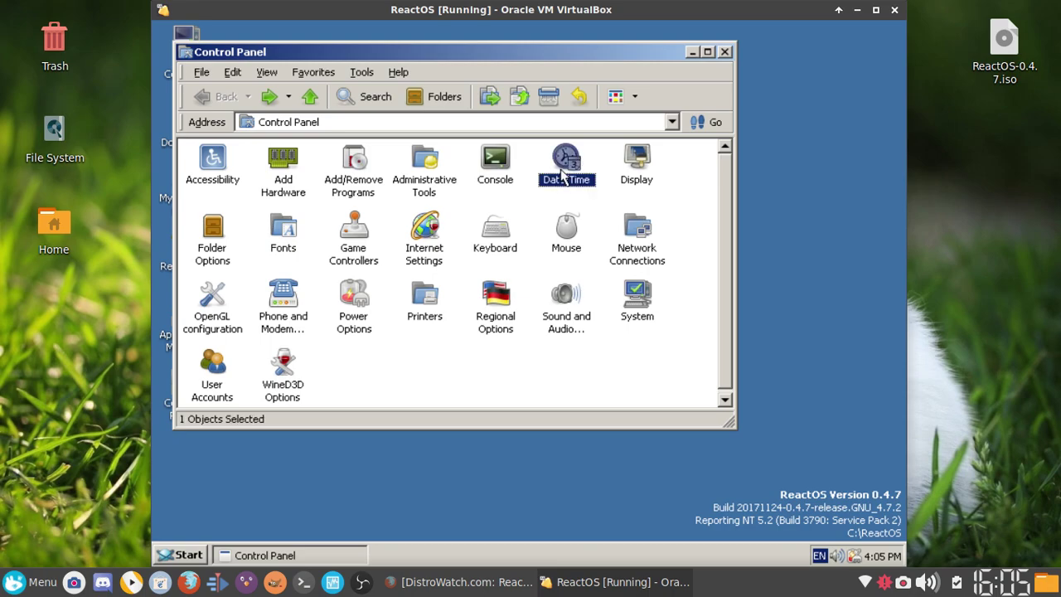
{"action": "double_click", "coordinate": [564, 175]}
{"action": "left_click", "coordinate": [610, 109]}
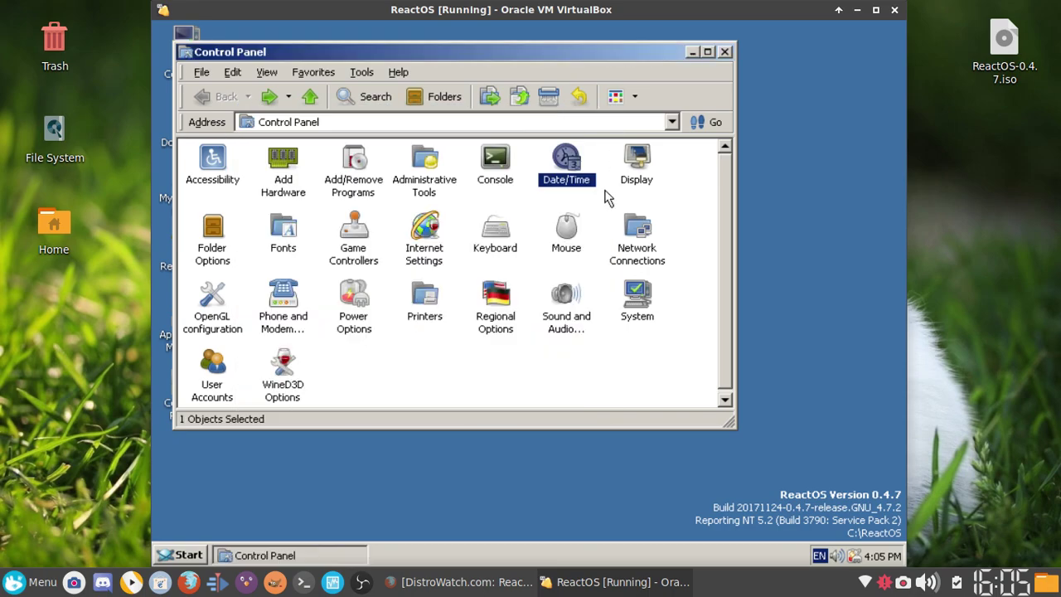
{"action": "double_click", "coordinate": [568, 231]}
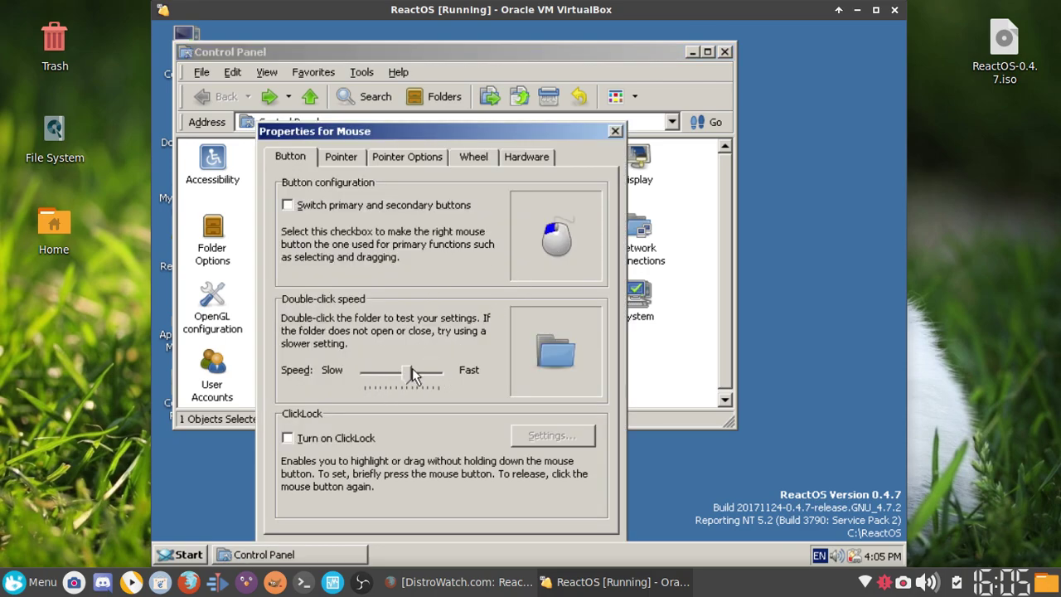
{"action": "left_click", "coordinate": [615, 131]}
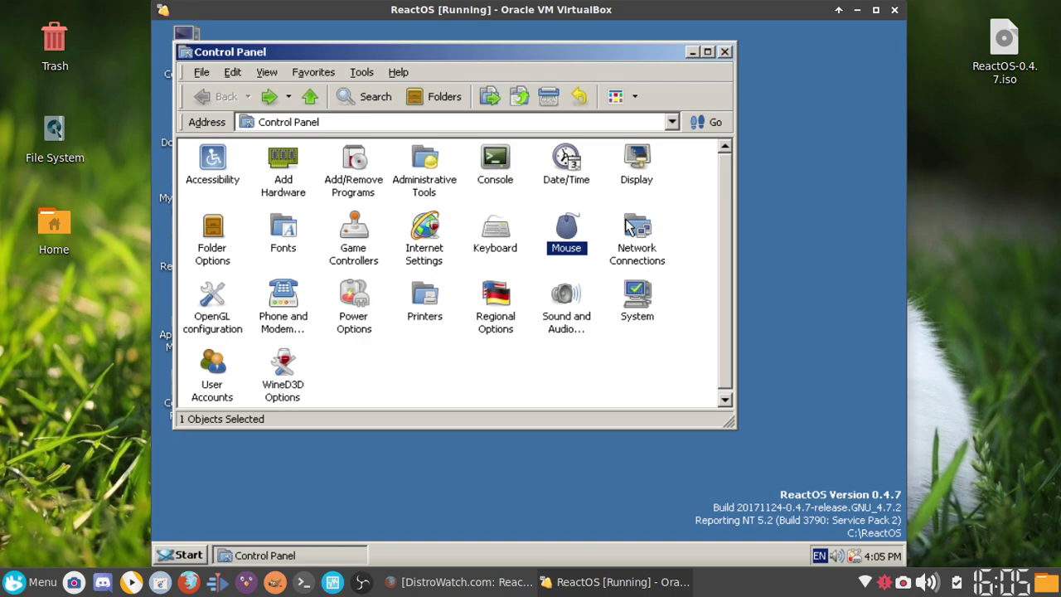
Step: View Network Connections, then open the Keyboard properties, reposition them and accept with OK
{"action": "double_click", "coordinate": [628, 226]}
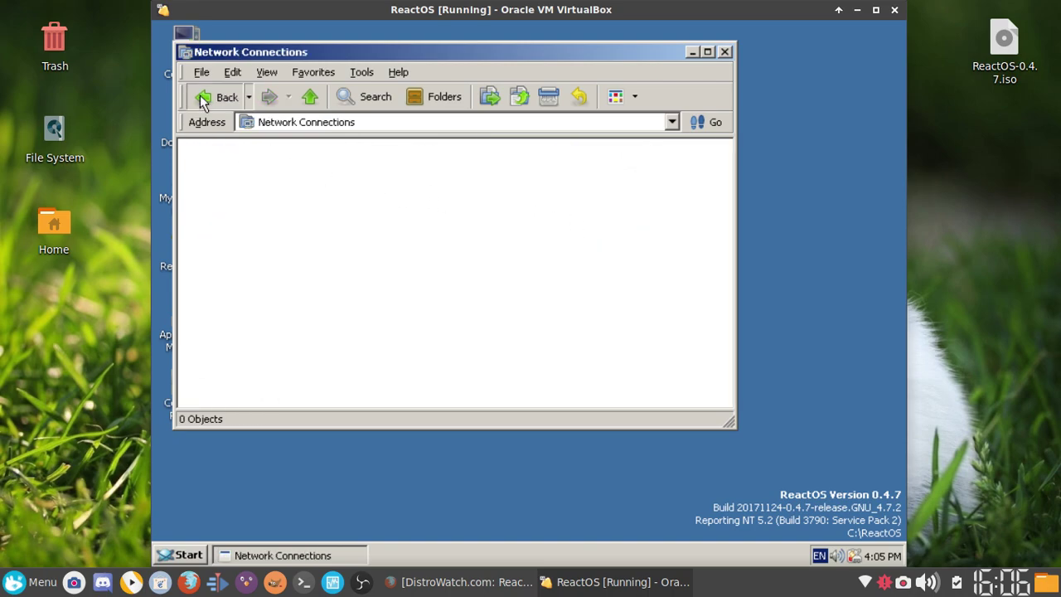
{"action": "left_click", "coordinate": [203, 98]}
{"action": "double_click", "coordinate": [509, 240]}
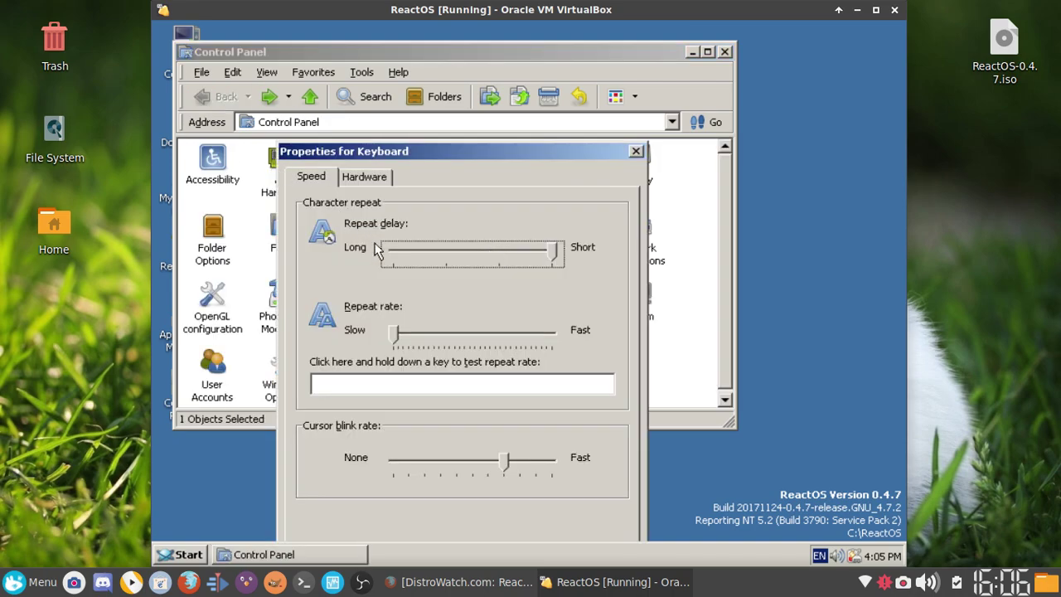
{"action": "left_click_drag", "start_coordinate": [458, 154], "coordinate": [502, 43]}
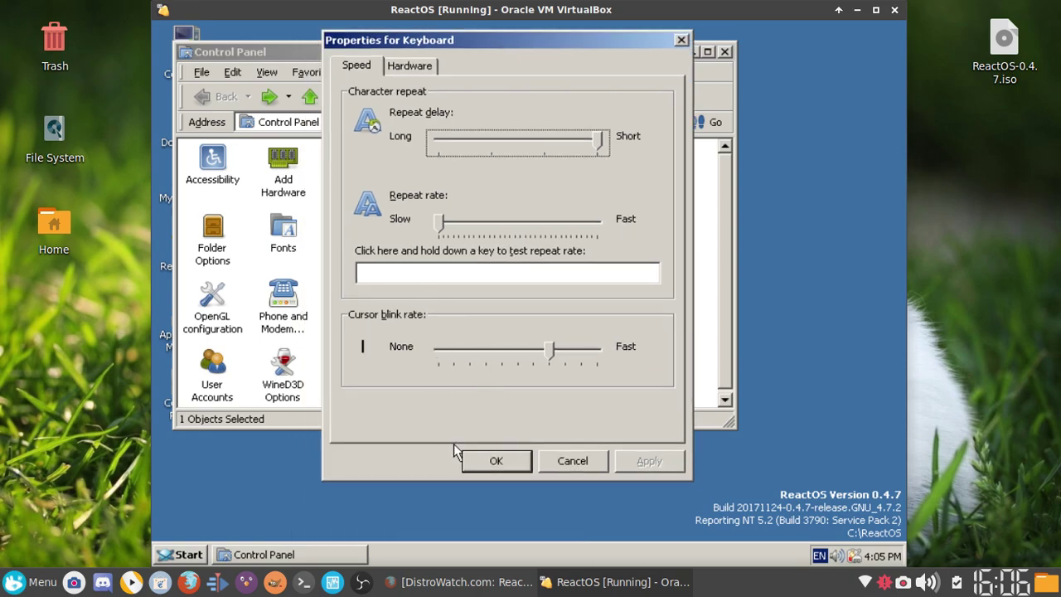
{"action": "left_click", "coordinate": [496, 461]}
Step: Launch the Add Hardware Wizard, advance past its welcome page, and cancel it
{"action": "double_click", "coordinate": [292, 170]}
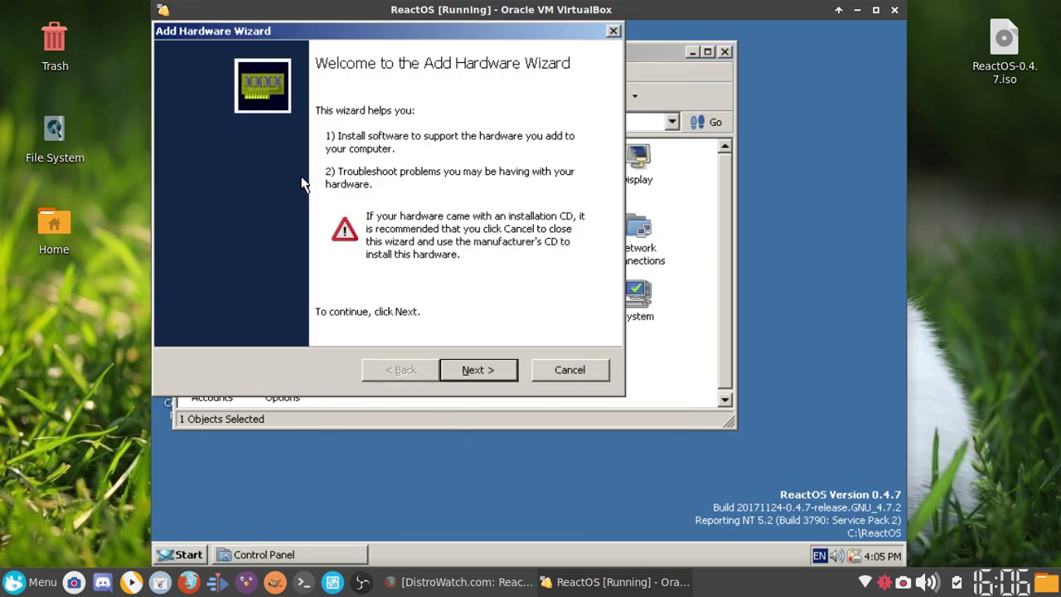
{"action": "left_click", "coordinate": [495, 368]}
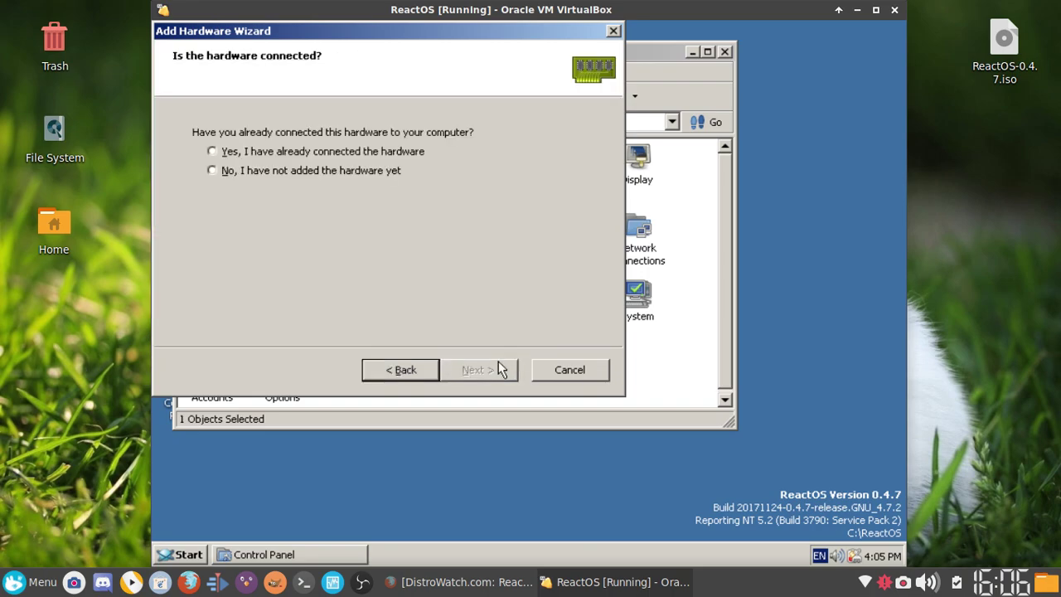
{"action": "left_click", "coordinate": [578, 373]}
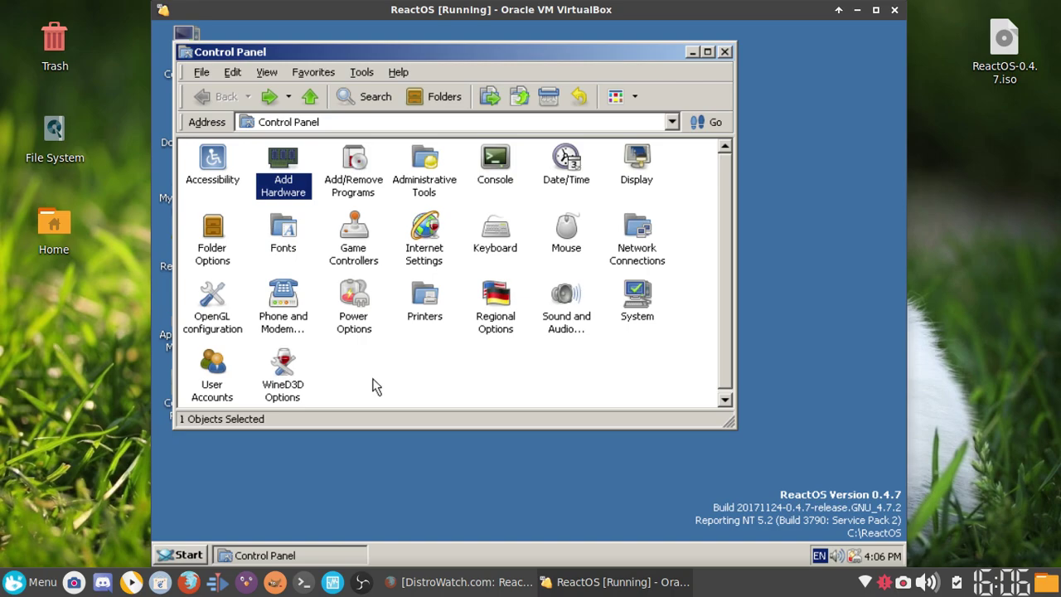
Step: Open and close OpenGL configuration and User Accounts, then select Phone and Modem Options
{"action": "double_click", "coordinate": [222, 302]}
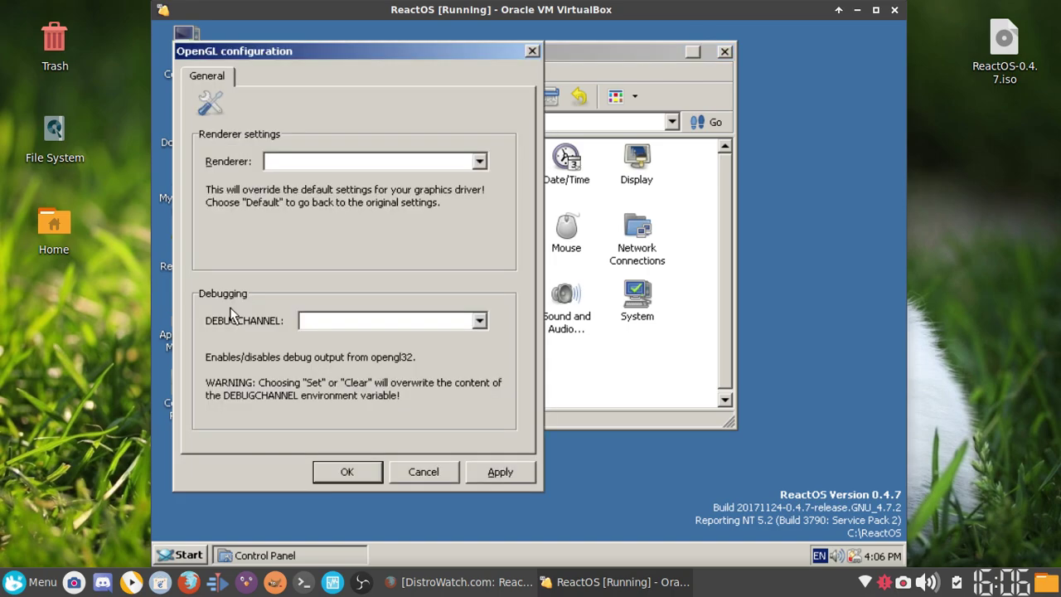
{"action": "left_click", "coordinate": [347, 471]}
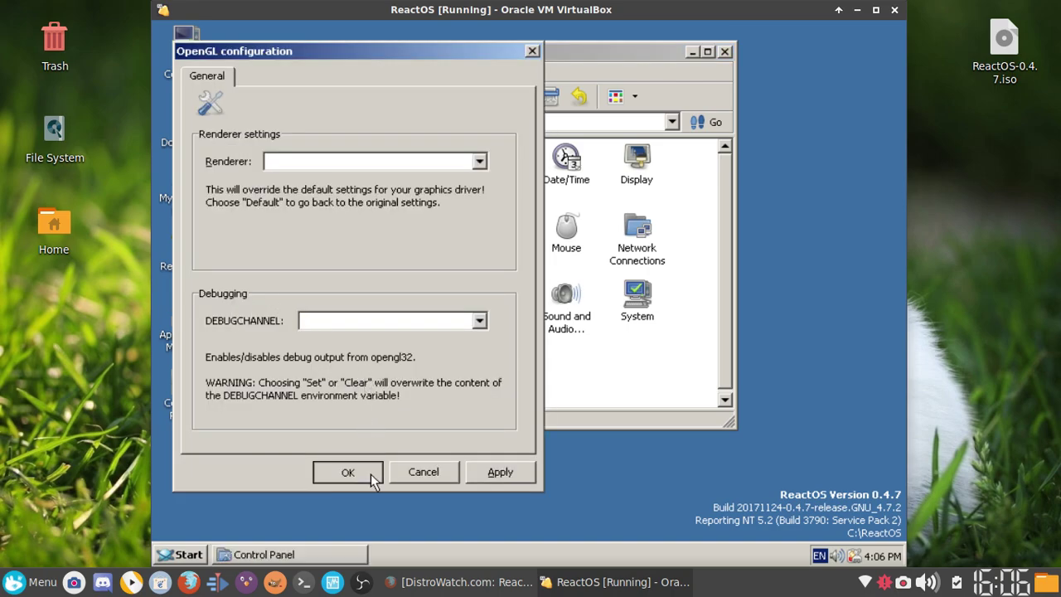
{"action": "double_click", "coordinate": [214, 383]}
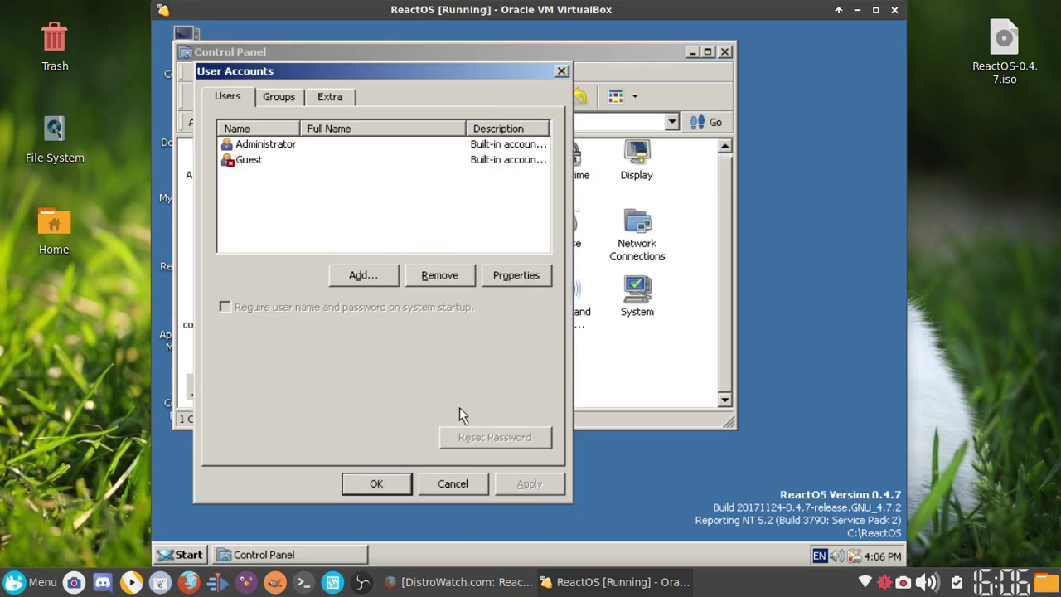
{"action": "left_click", "coordinate": [374, 482]}
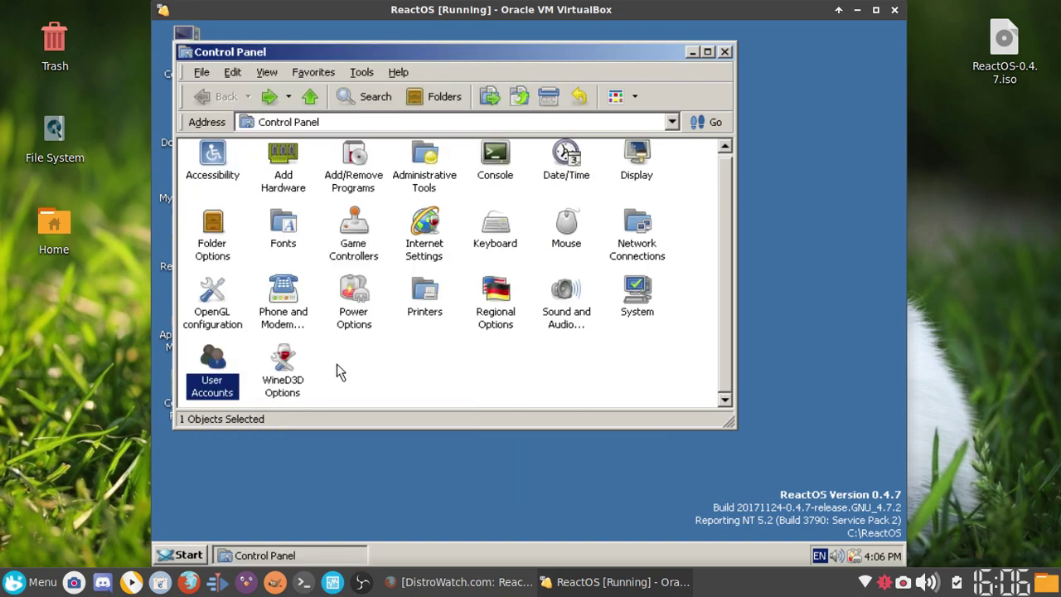
{"action": "left_click", "coordinate": [287, 297]}
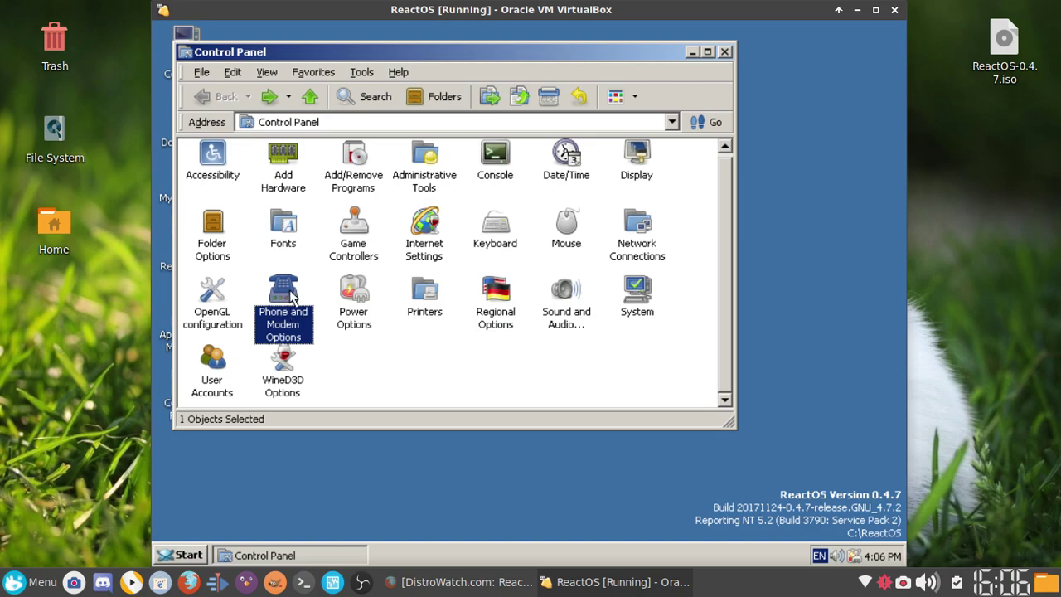
{"action": "scroll", "coordinate": [357, 331], "scroll_direction": "up", "scroll_amount": 1}
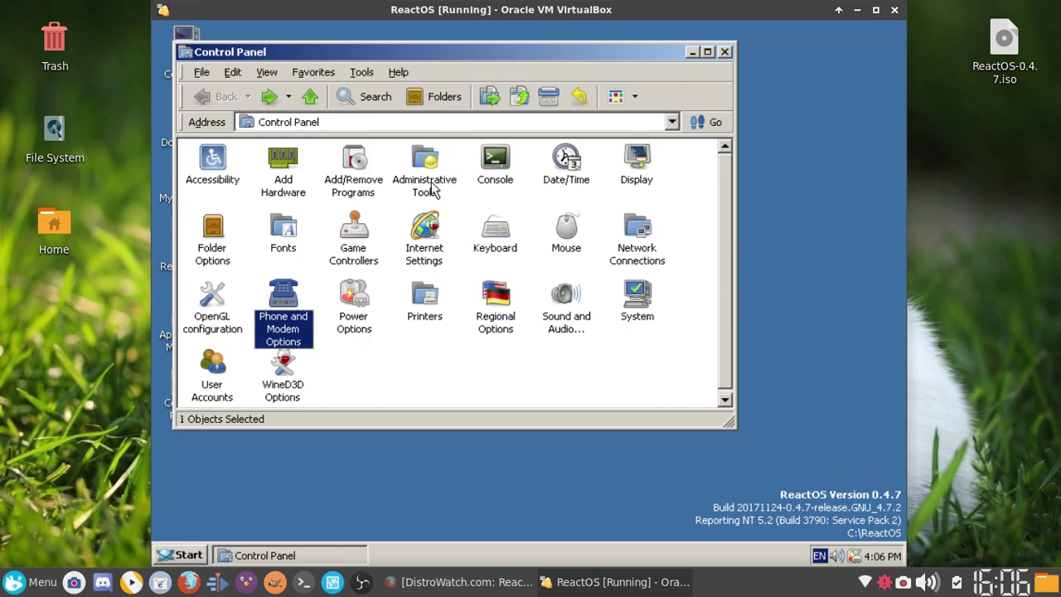
{"action": "double_click", "coordinate": [304, 226]}
{"action": "double_click", "coordinate": [280, 173]}
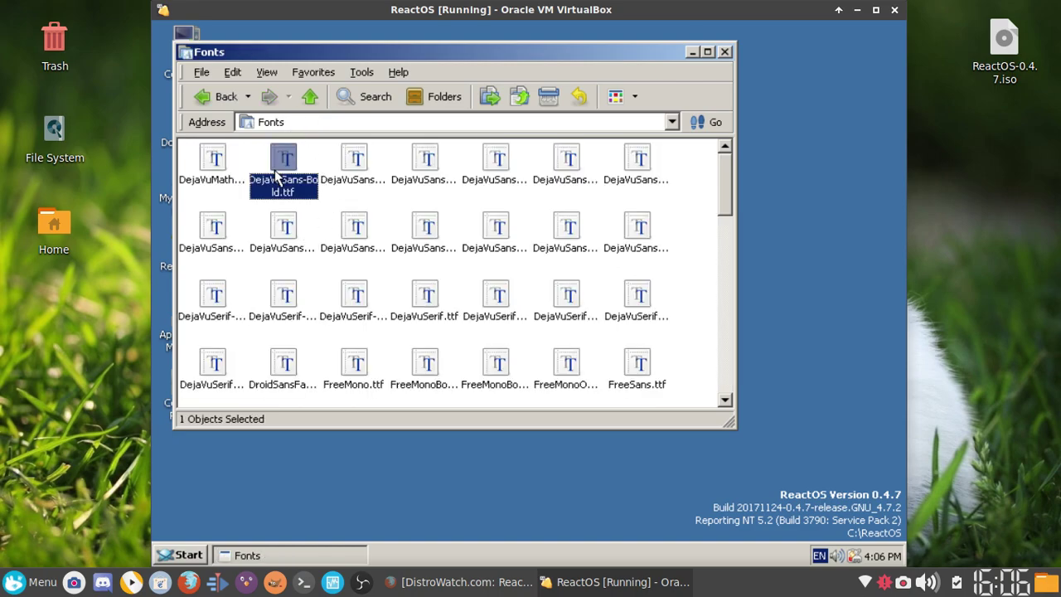
{"action": "left_click", "coordinate": [758, 154]}
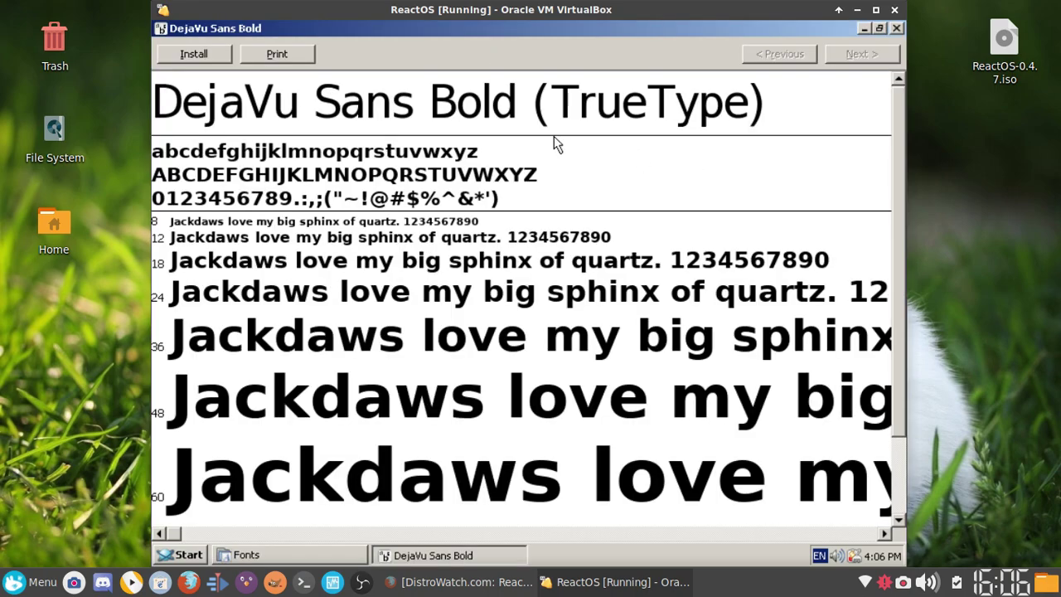
{"action": "left_click", "coordinate": [898, 29]}
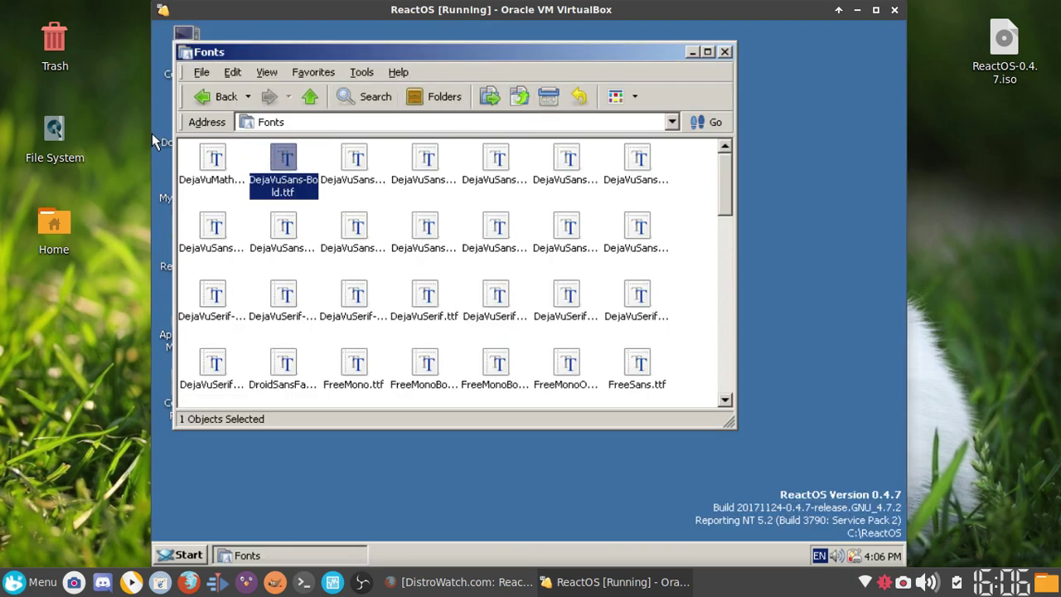
{"action": "left_click", "coordinate": [227, 101]}
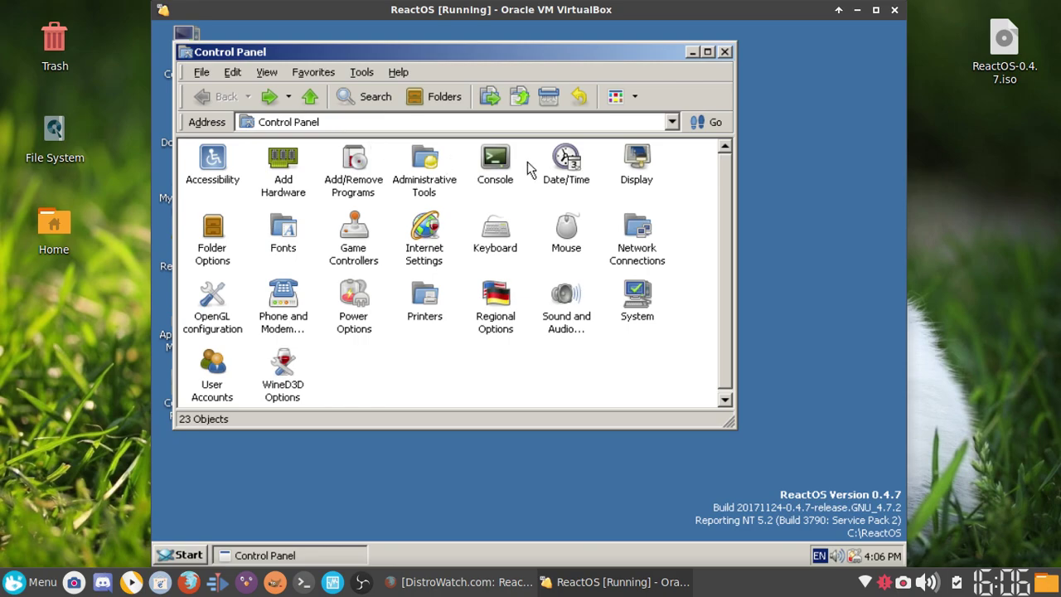
{"action": "double_click", "coordinate": [362, 199]}
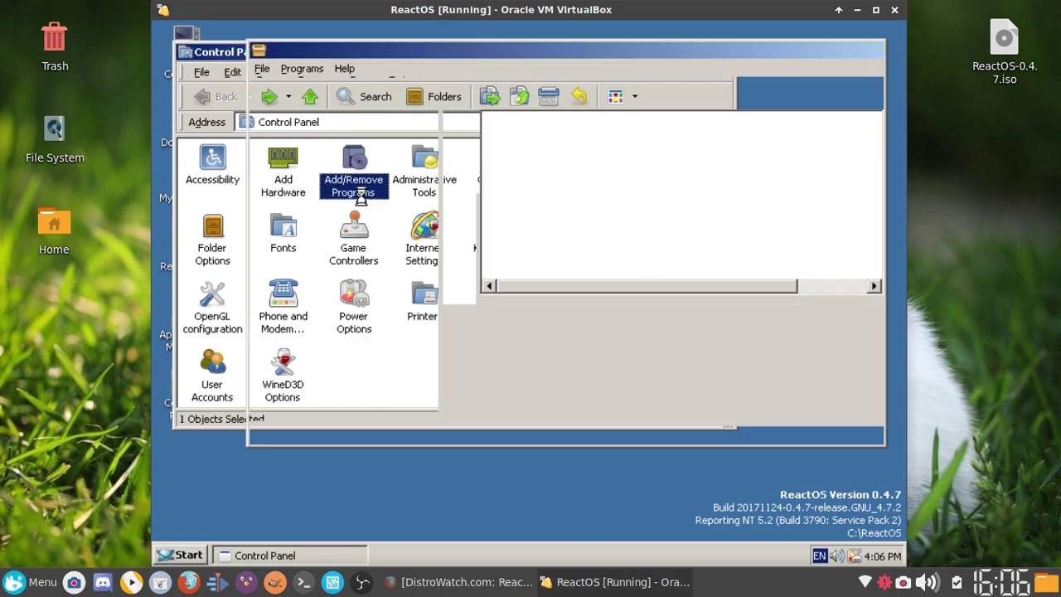
{"action": "left_click", "coordinate": [874, 50]}
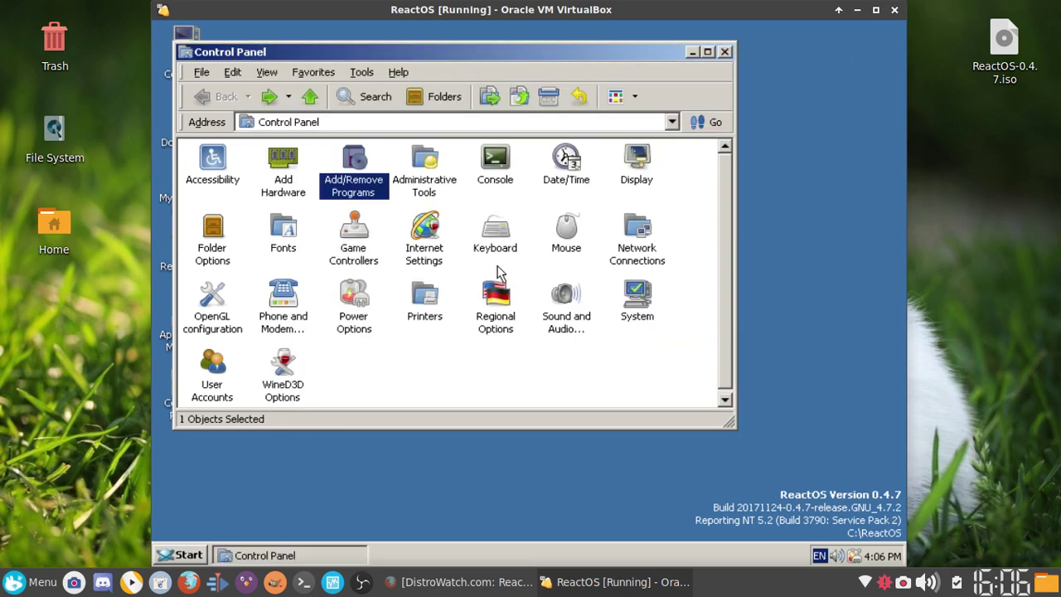
{"action": "left_click", "coordinate": [202, 233]}
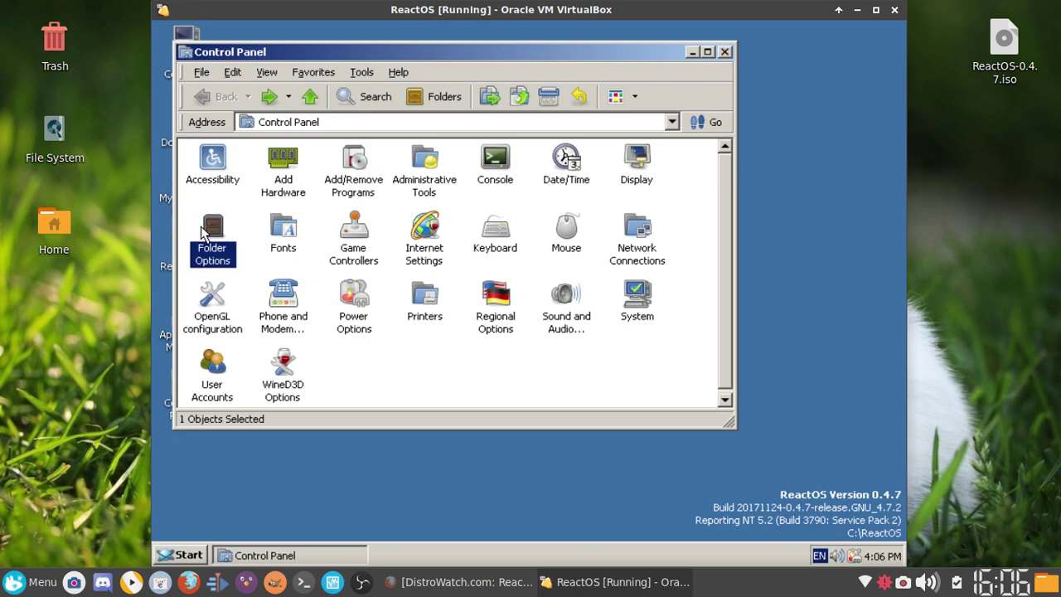
{"action": "double_click", "coordinate": [201, 233]}
{"action": "left_click", "coordinate": [358, 496]}
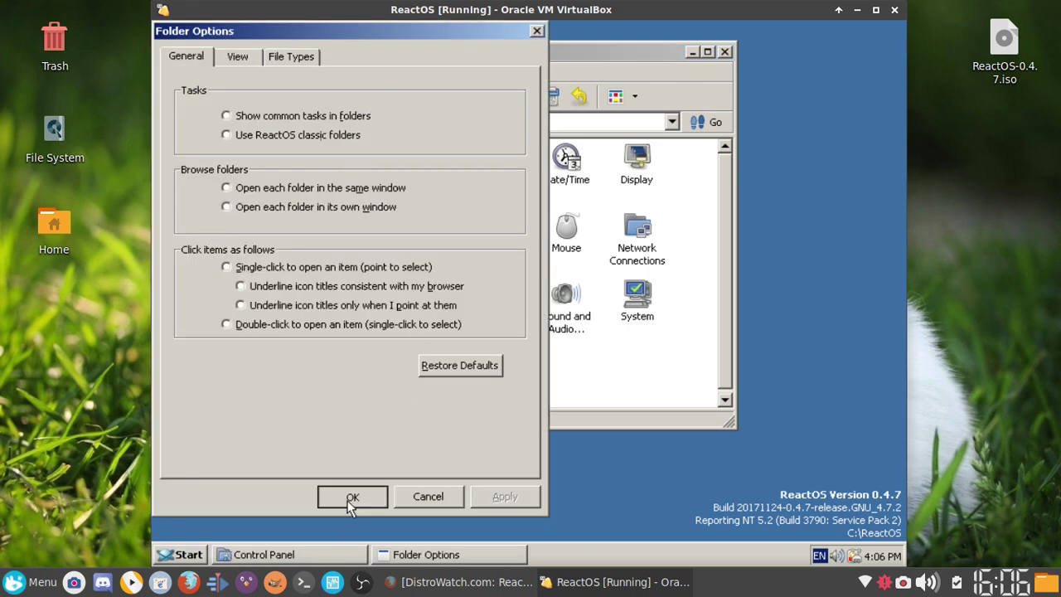
{"action": "double_click", "coordinate": [628, 303]}
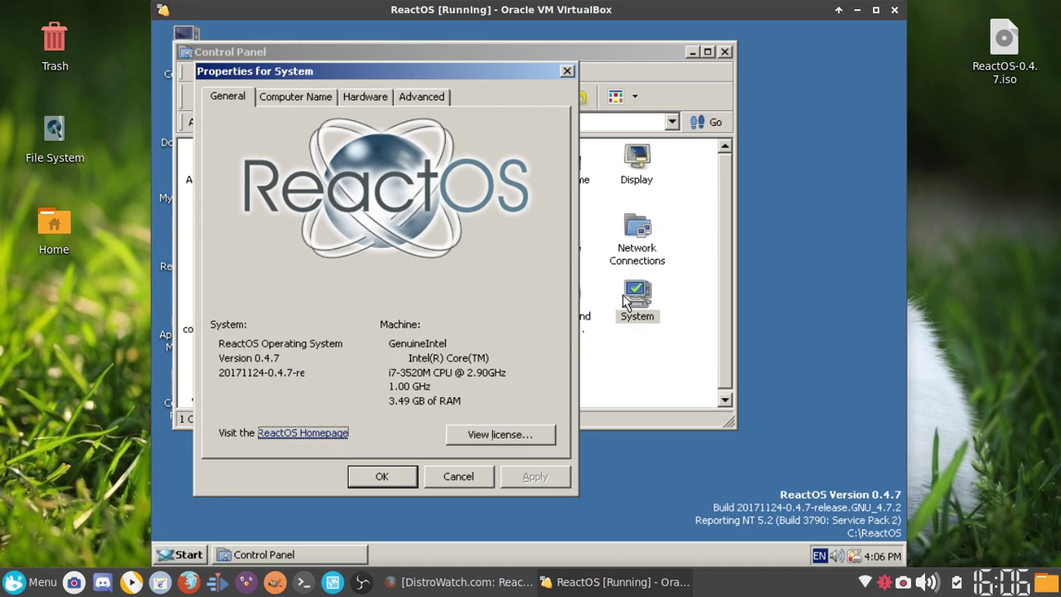
{"action": "left_click", "coordinate": [303, 98]}
{"action": "left_click", "coordinate": [380, 98]}
{"action": "left_click", "coordinate": [427, 102]}
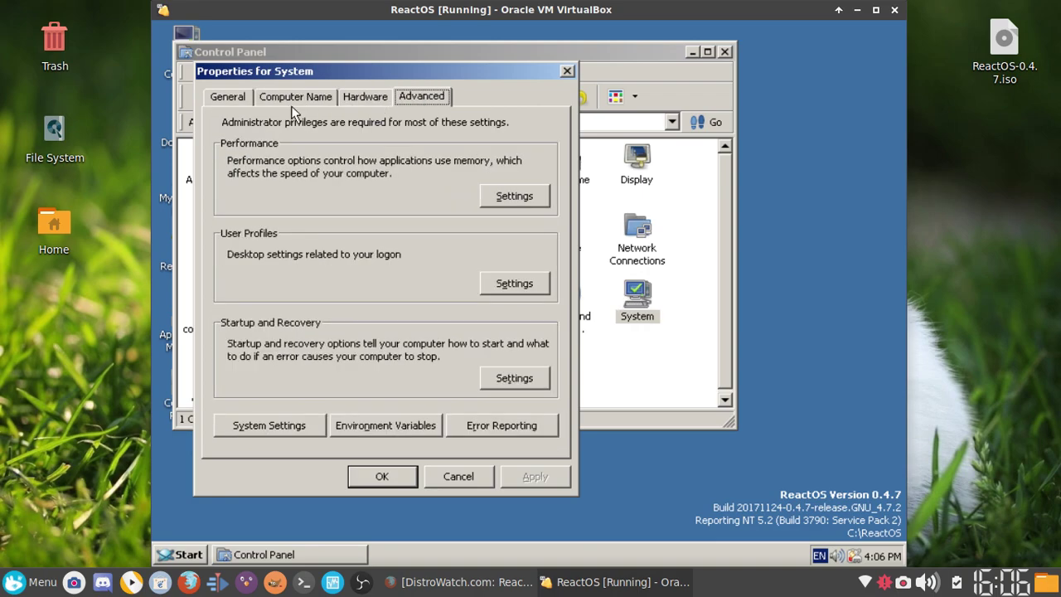
{"action": "left_click", "coordinate": [236, 105]}
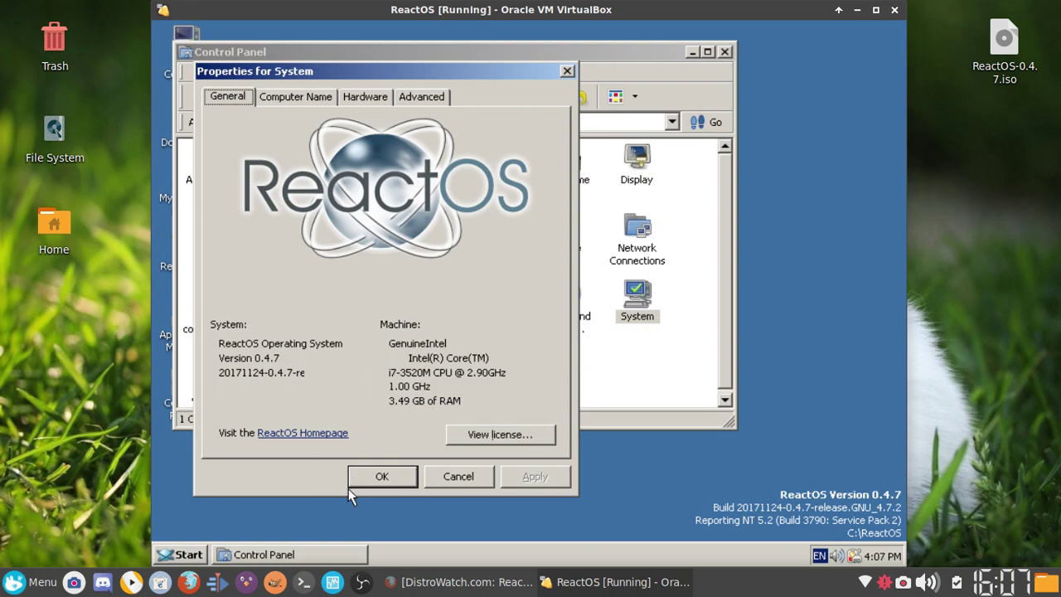
{"action": "left_click", "coordinate": [379, 479]}
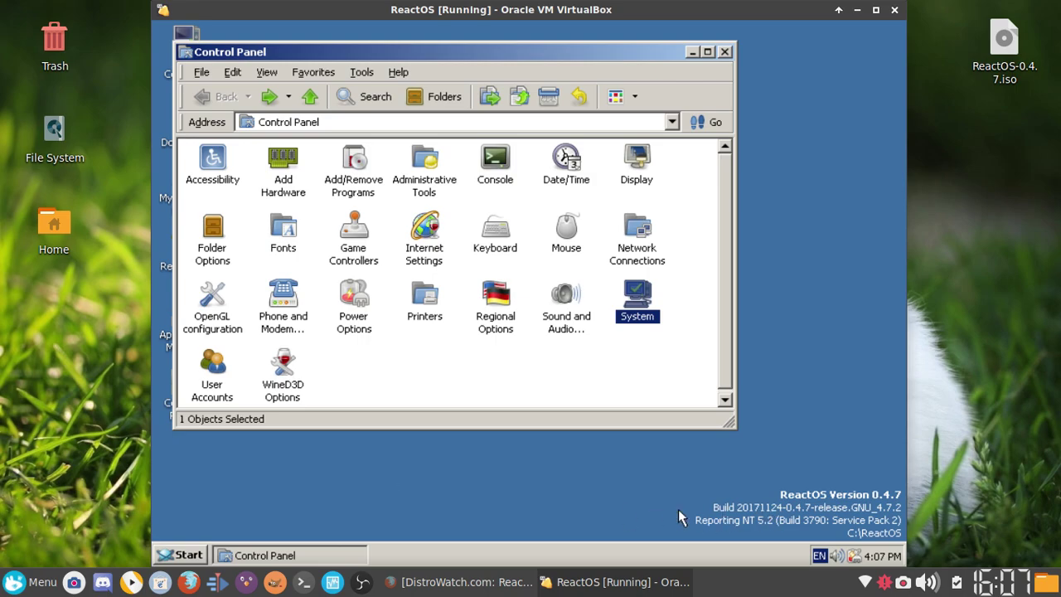
Step: Scroll through the DistroWatch ReactOS page in Firefox, then minimize the browser
{"action": "left_click", "coordinate": [463, 584]}
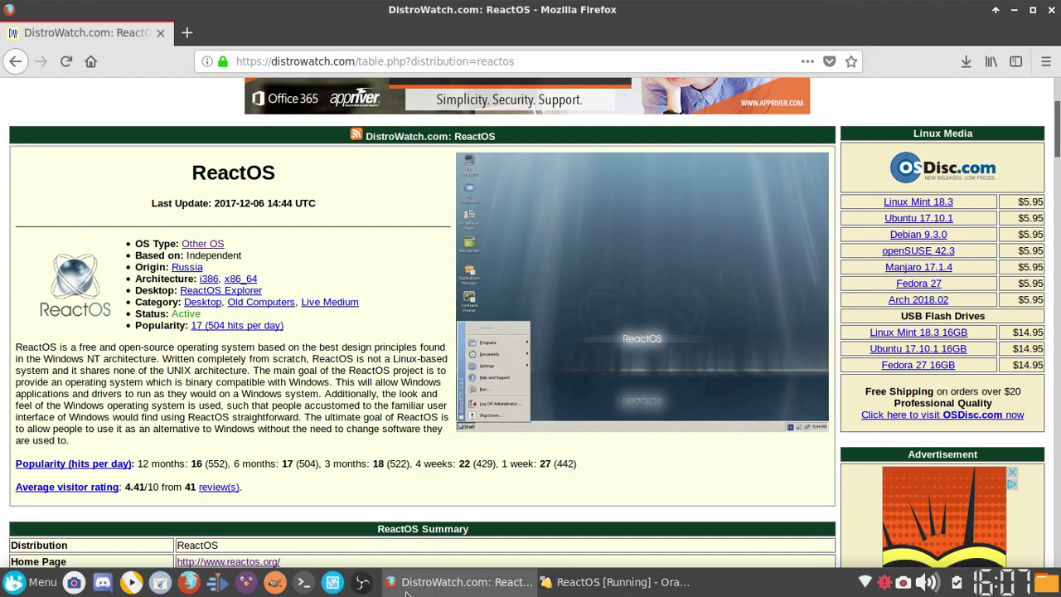
{"action": "scroll", "coordinate": [274, 357], "scroll_direction": "down", "scroll_amount": 5}
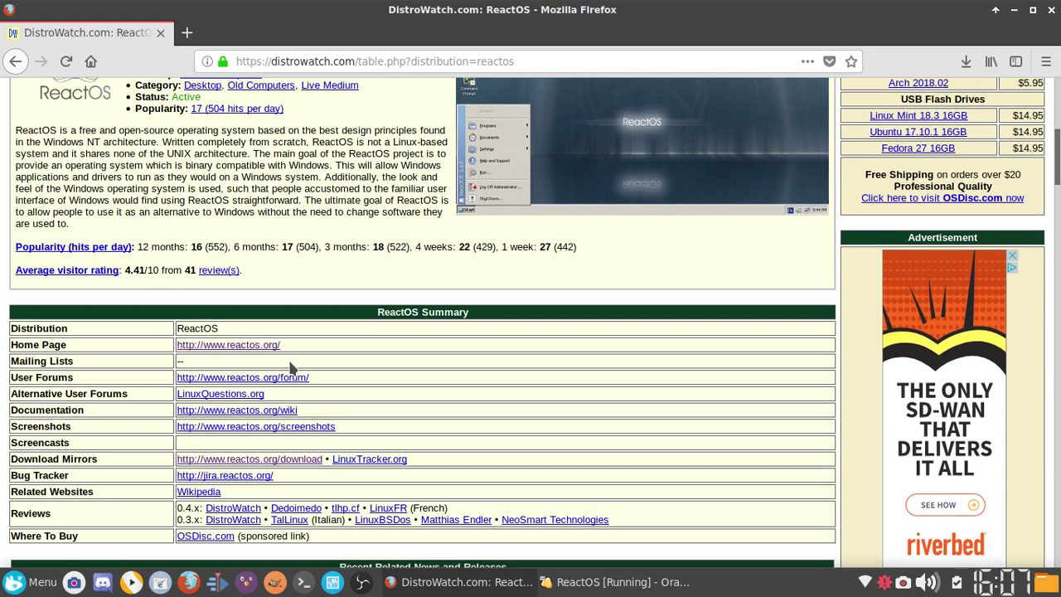
{"action": "scroll", "coordinate": [301, 399], "scroll_direction": "down", "scroll_amount": 2}
{"action": "scroll", "coordinate": [334, 415], "scroll_direction": "up", "scroll_amount": 7}
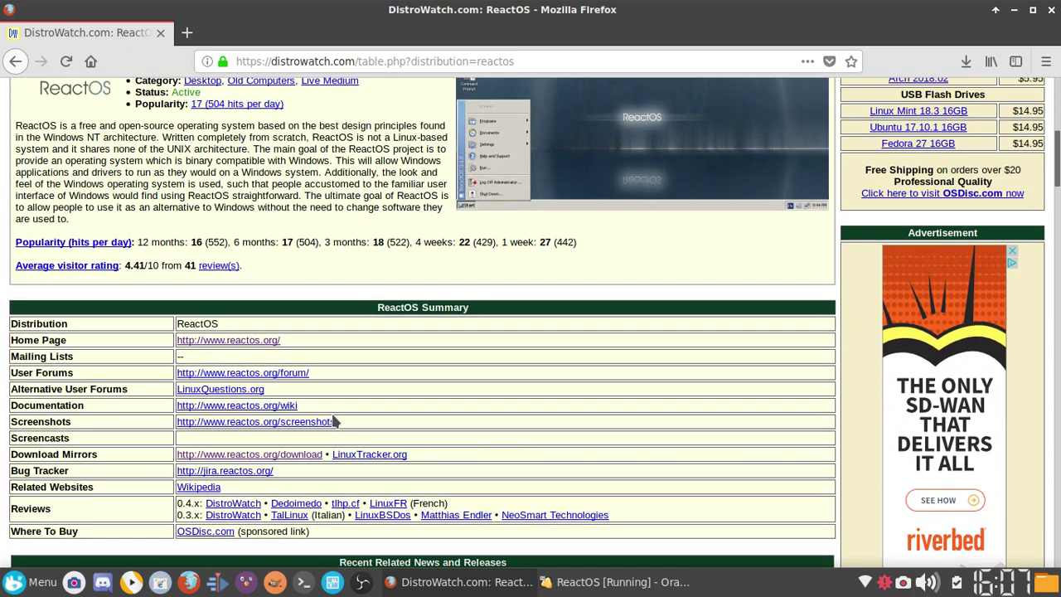
{"action": "left_click", "coordinate": [1014, 9]}
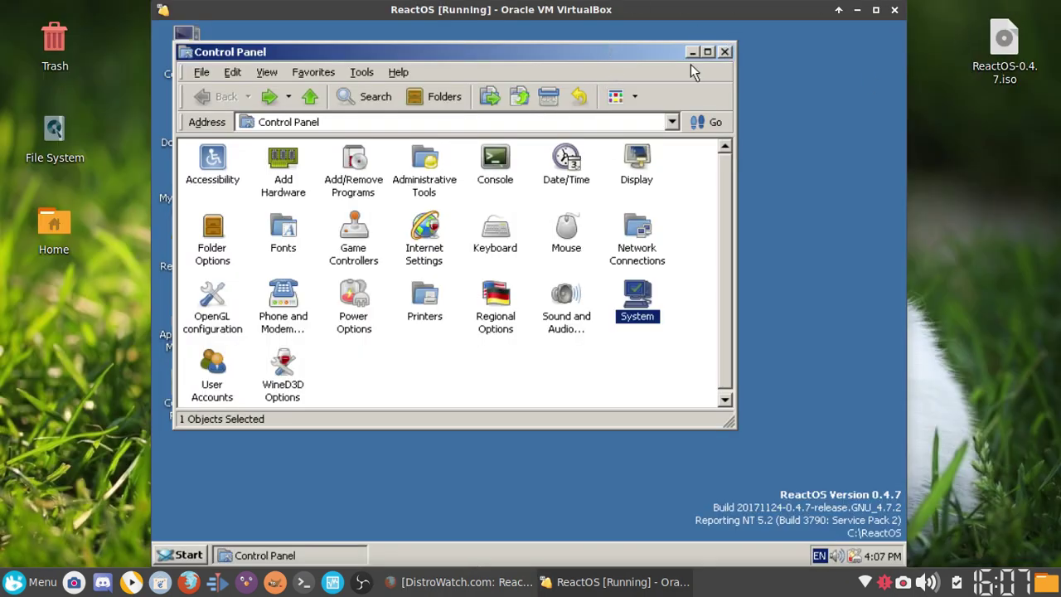
{"action": "scroll", "coordinate": [589, 199], "scroll_direction": "down", "scroll_amount": 1}
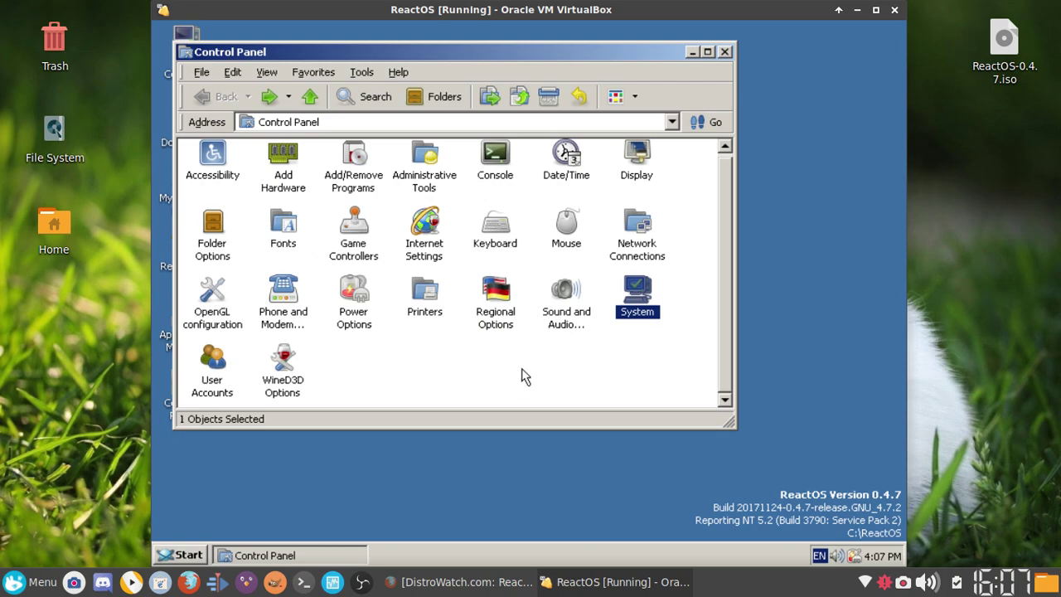
{"action": "scroll", "coordinate": [723, 299], "scroll_direction": "up", "scroll_amount": 1}
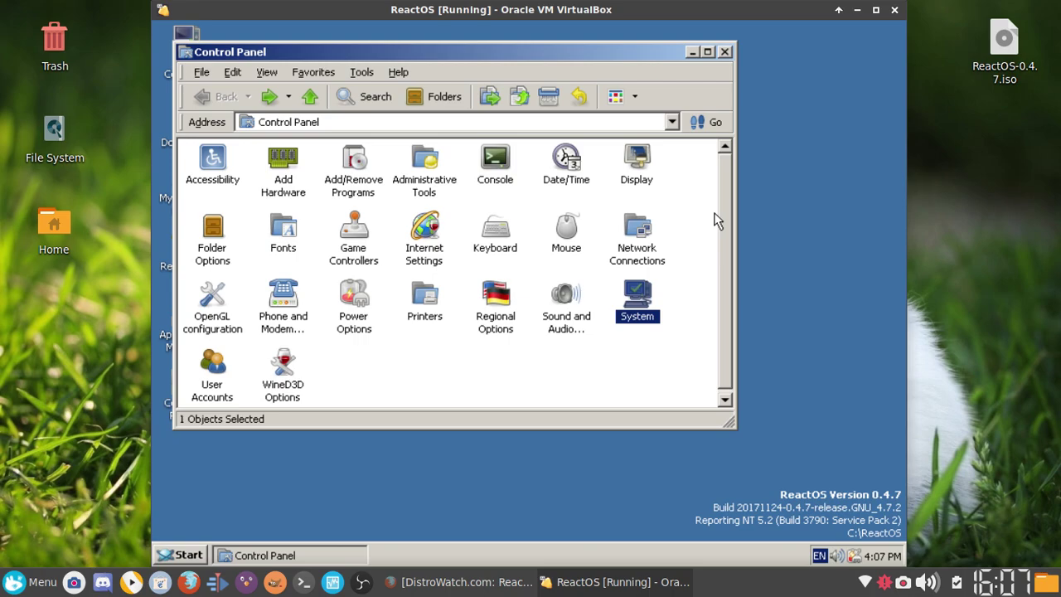
{"action": "scroll", "coordinate": [718, 221], "scroll_direction": "down", "scroll_amount": 1}
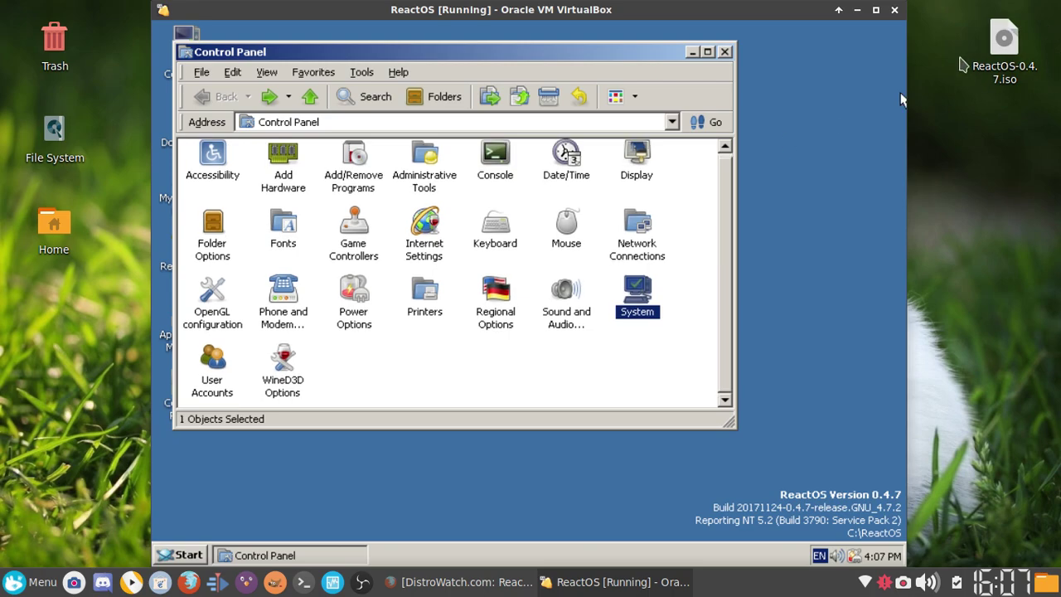
{"action": "left_click", "coordinate": [1002, 59]}
{"action": "left_click", "coordinate": [581, 370]}
{"action": "left_click", "coordinate": [834, 226]}
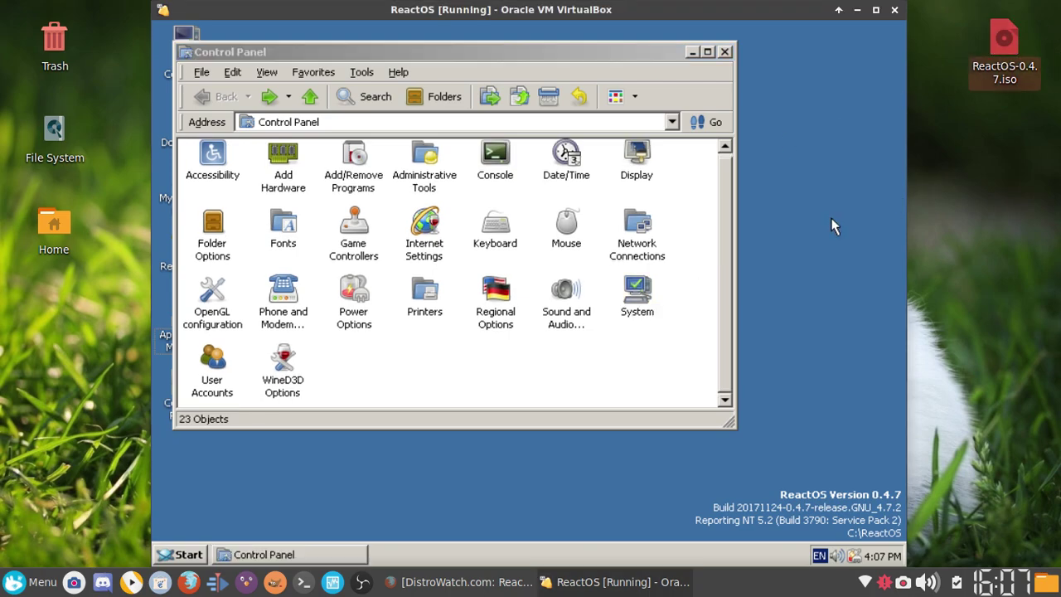
{"action": "left_click", "coordinate": [910, 224]}
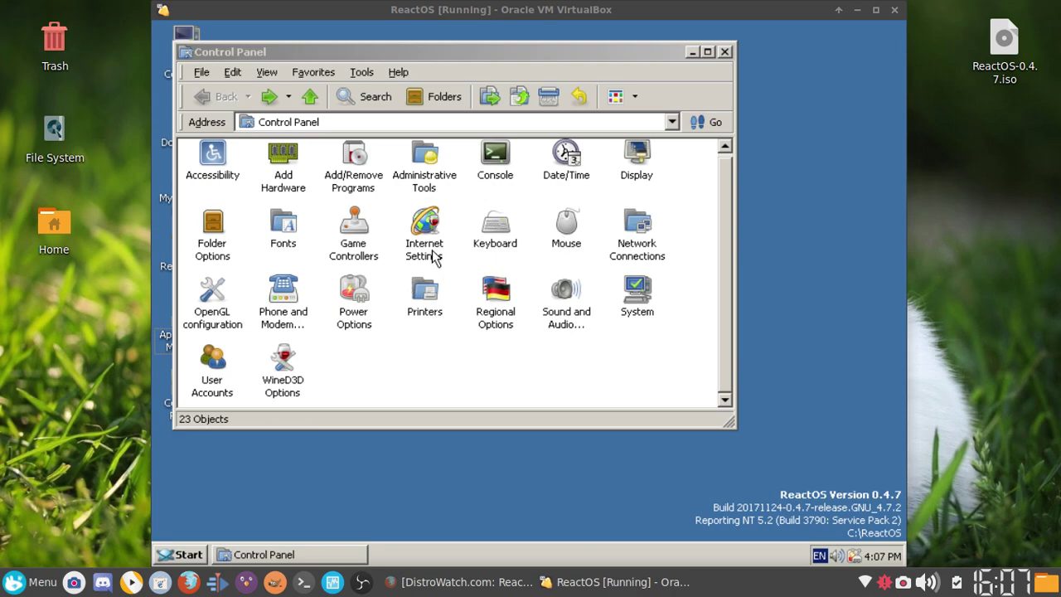
Step: Open and close the Accessibility settings
{"action": "scroll", "coordinate": [200, 166], "scroll_direction": "up", "scroll_amount": 1}
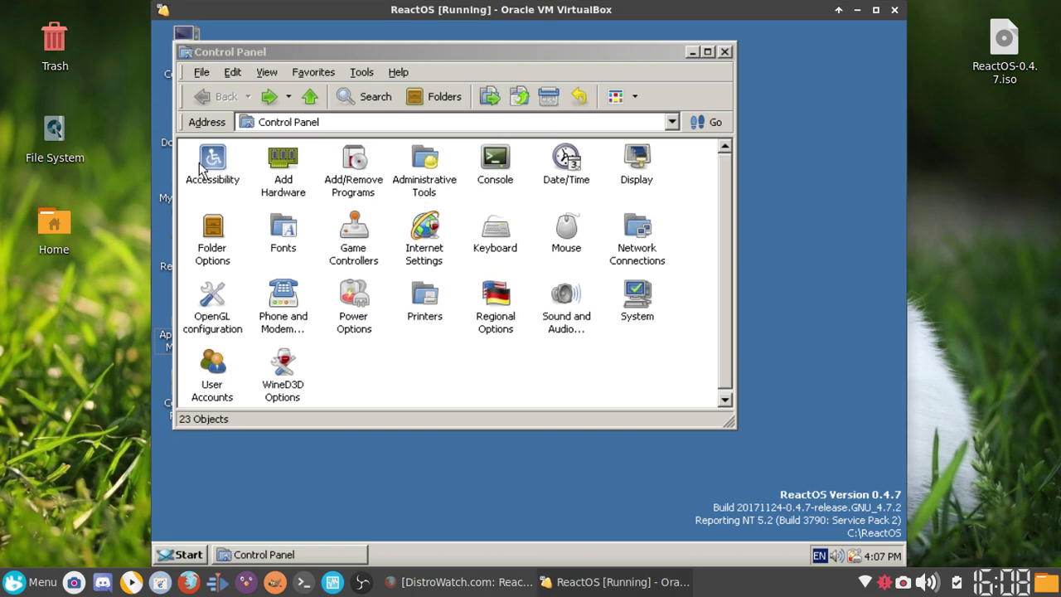
{"action": "double_click", "coordinate": [199, 166]}
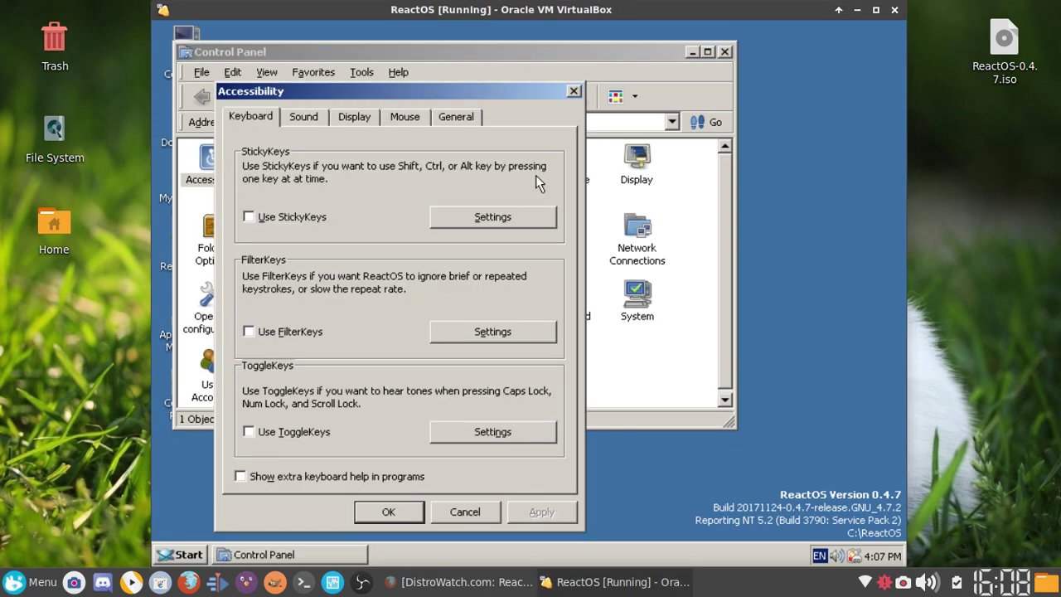
{"action": "left_click", "coordinate": [574, 90]}
Step: Apply the Angelus_02_ROSWP_4-3_1024x768 wallpaper in Display properties, then close Control Panel
{"action": "double_click", "coordinate": [636, 162]}
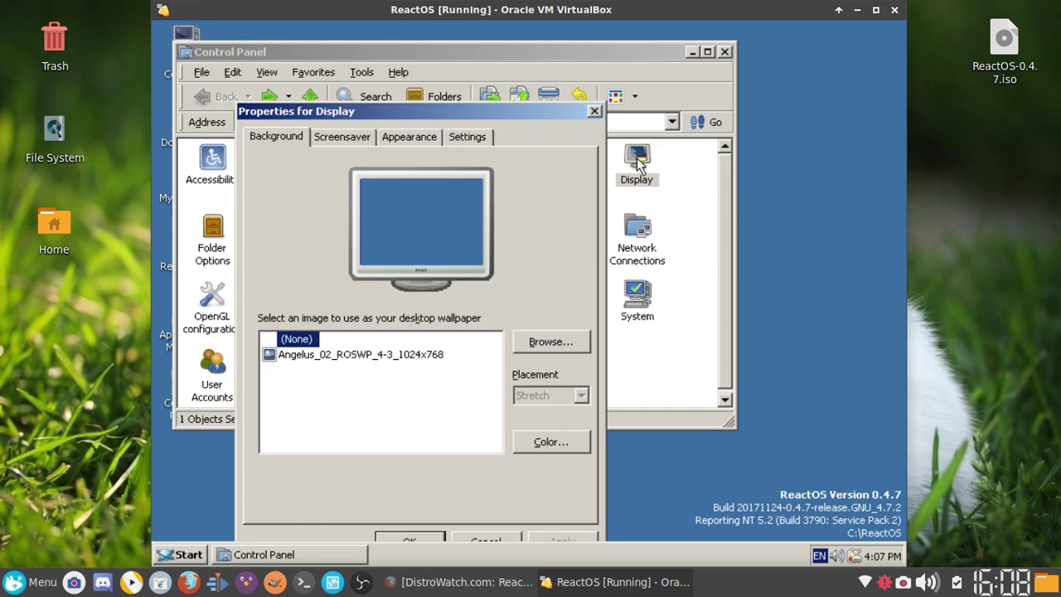
{"action": "left_click", "coordinate": [404, 354]}
{"action": "left_click_drag", "start_coordinate": [442, 112], "coordinate": [437, 18]}
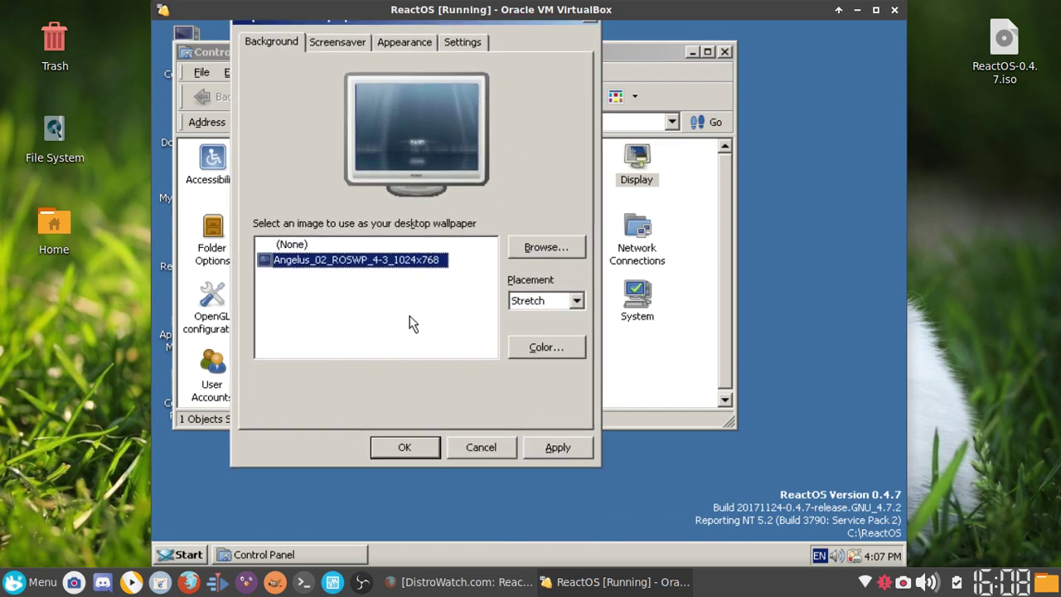
{"action": "left_click", "coordinate": [567, 450]}
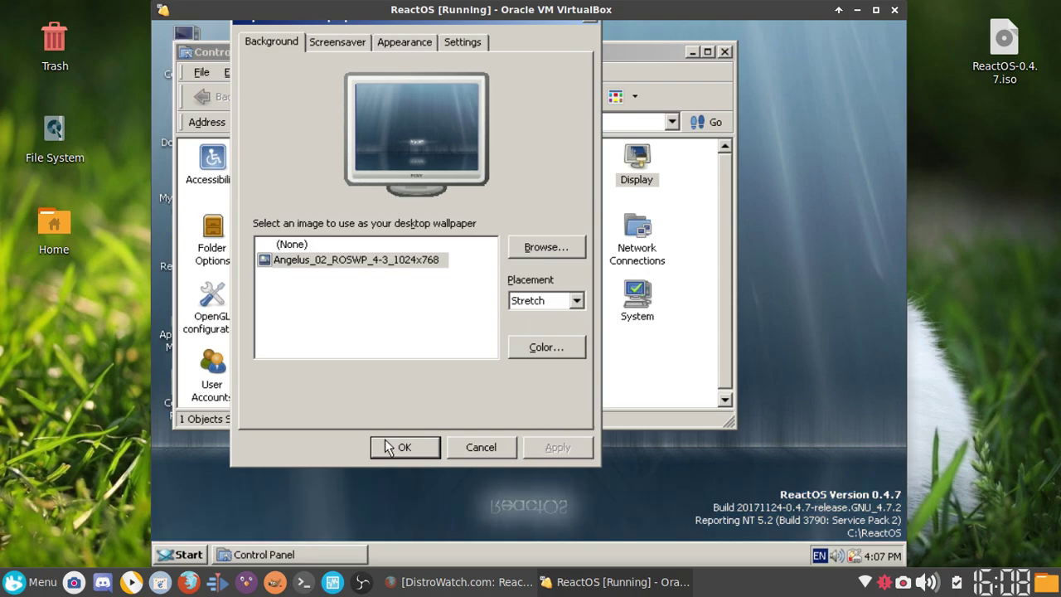
{"action": "left_click", "coordinate": [390, 447]}
{"action": "left_click", "coordinate": [724, 52]}
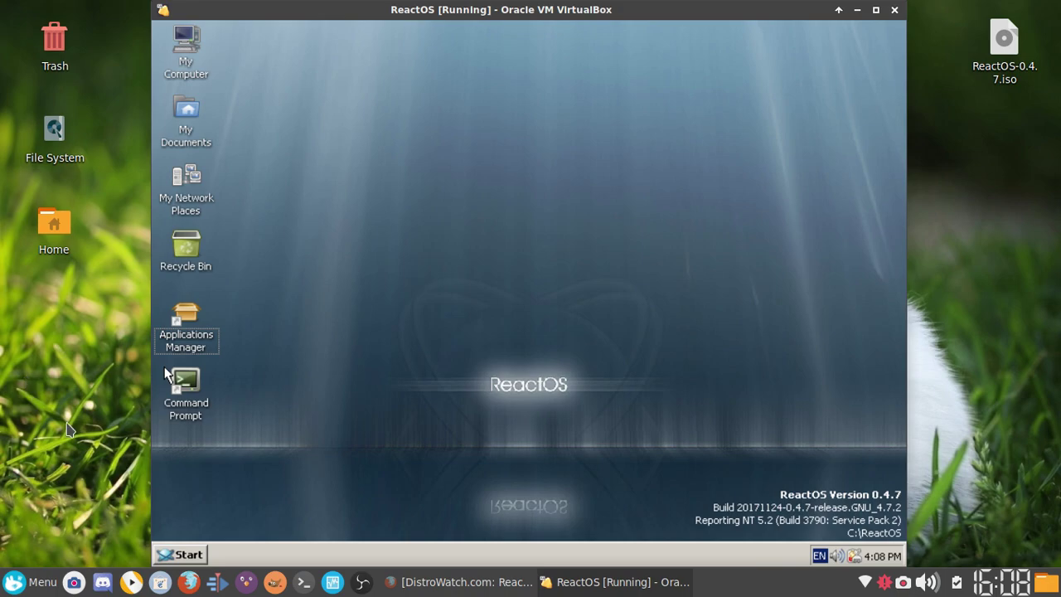
Step: Start renaming the Command Prompt desktop icon but leave its label unchanged
{"action": "left_click", "coordinate": [169, 401]}
{"action": "left_click", "coordinate": [169, 402]}
{"action": "left_click", "coordinate": [169, 402]}
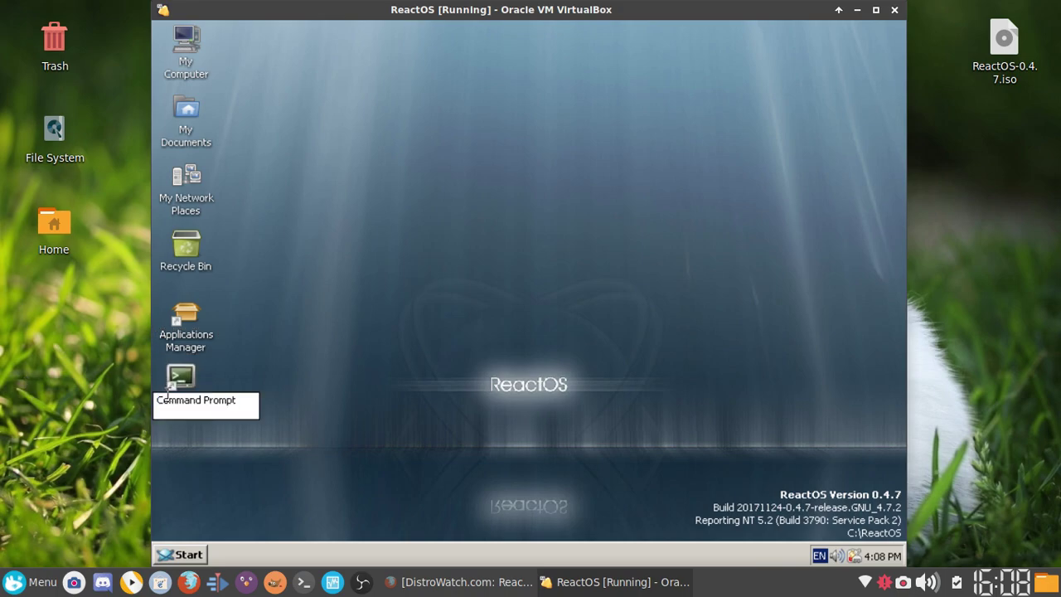
{"action": "double_click", "coordinate": [196, 400]}
{"action": "left_click", "coordinate": [221, 359]}
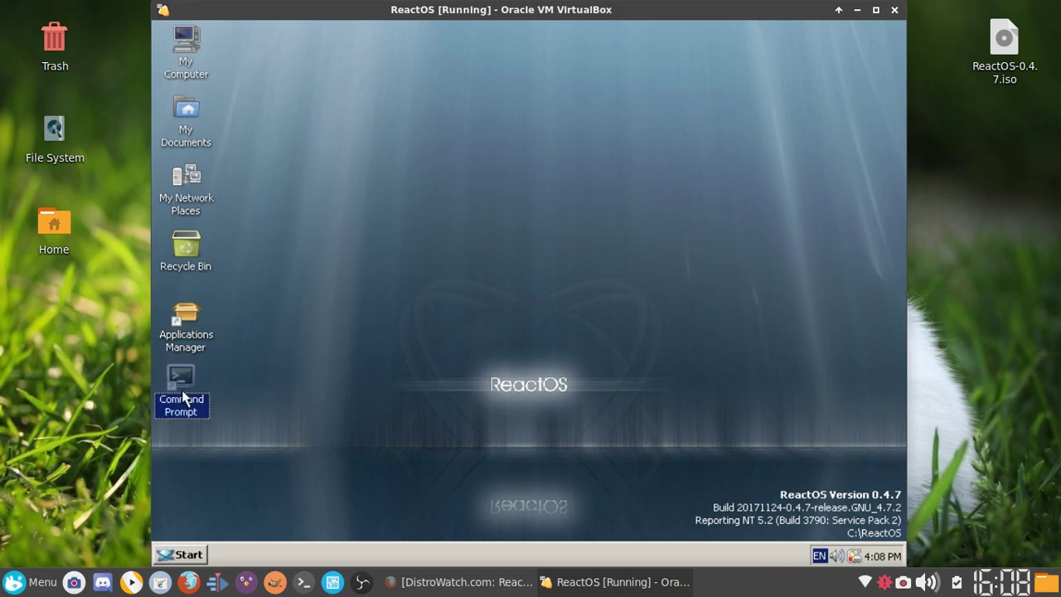
Step: Scatter Command Prompt, Recycle Bin, Applications Manager, My Documents, My Computer and My Network Places across the desktop
{"action": "left_click_drag", "start_coordinate": [184, 413], "coordinate": [676, 265]}
{"action": "left_click_drag", "start_coordinate": [185, 245], "coordinate": [475, 109]}
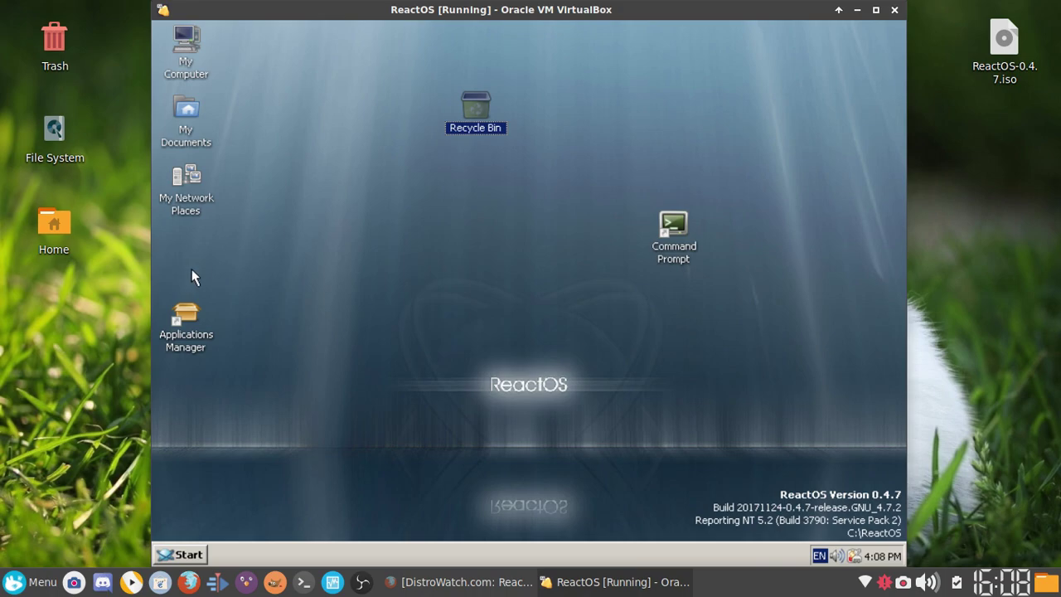
{"action": "left_click_drag", "start_coordinate": [186, 319], "coordinate": [225, 481]}
{"action": "left_click_drag", "start_coordinate": [180, 118], "coordinate": [821, 74]}
{"action": "left_click_drag", "start_coordinate": [189, 51], "coordinate": [405, 281]}
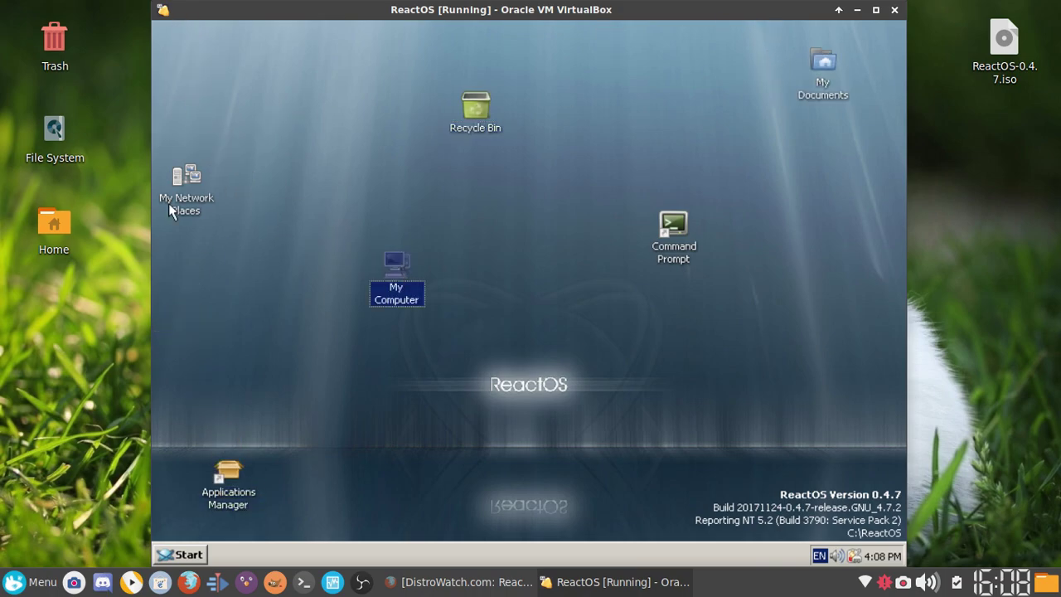
{"action": "left_click_drag", "start_coordinate": [183, 180], "coordinate": [790, 436]}
{"action": "left_click", "coordinate": [666, 455]}
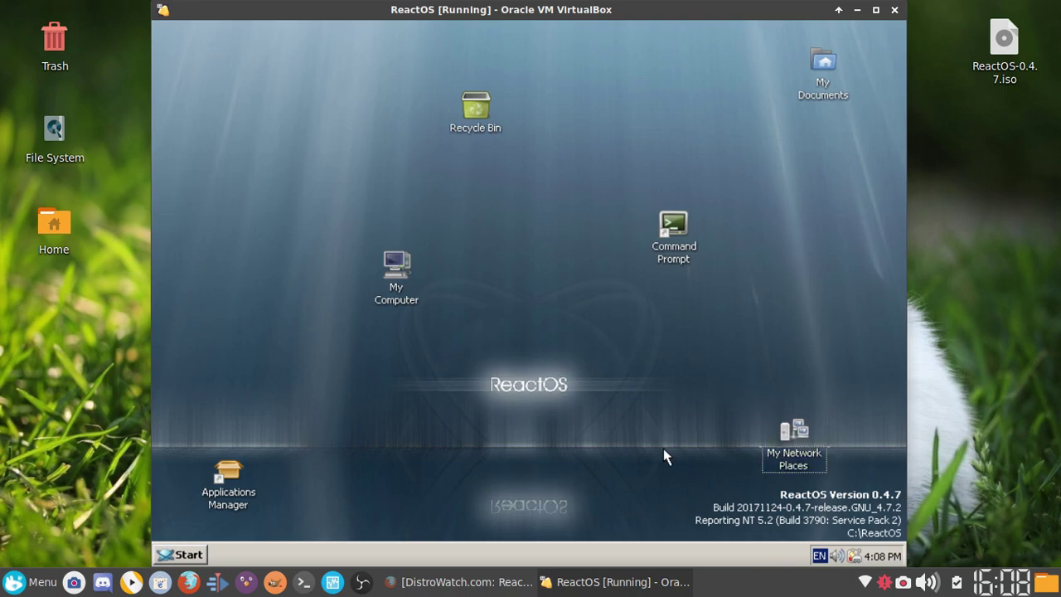
{"action": "double_click", "coordinate": [479, 105]}
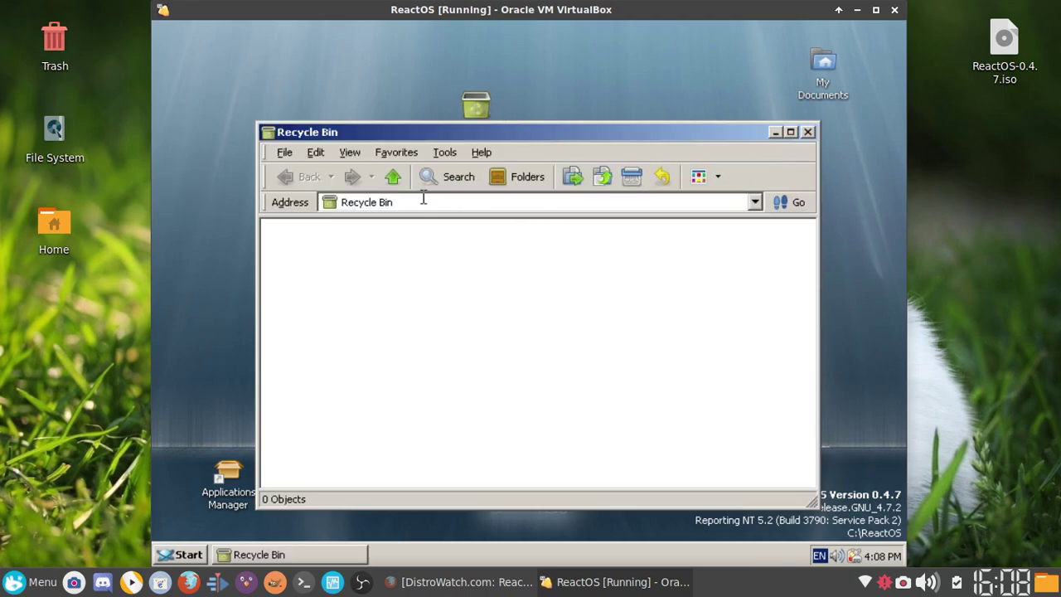
{"action": "left_click", "coordinate": [698, 179]}
{"action": "left_click", "coordinate": [652, 184]}
{"action": "left_click", "coordinate": [523, 177]}
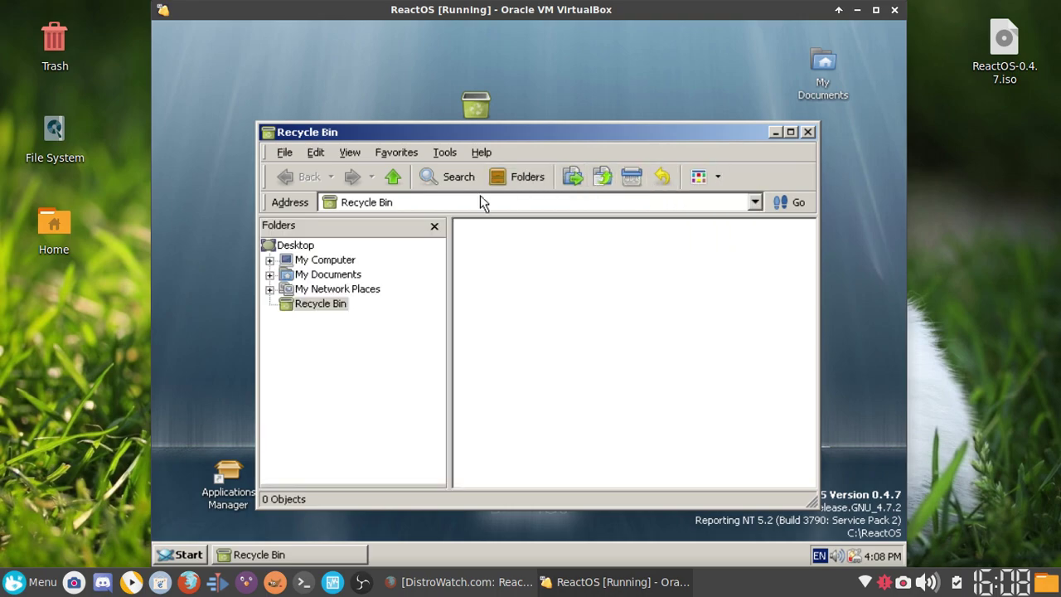
{"action": "left_click", "coordinate": [332, 260]}
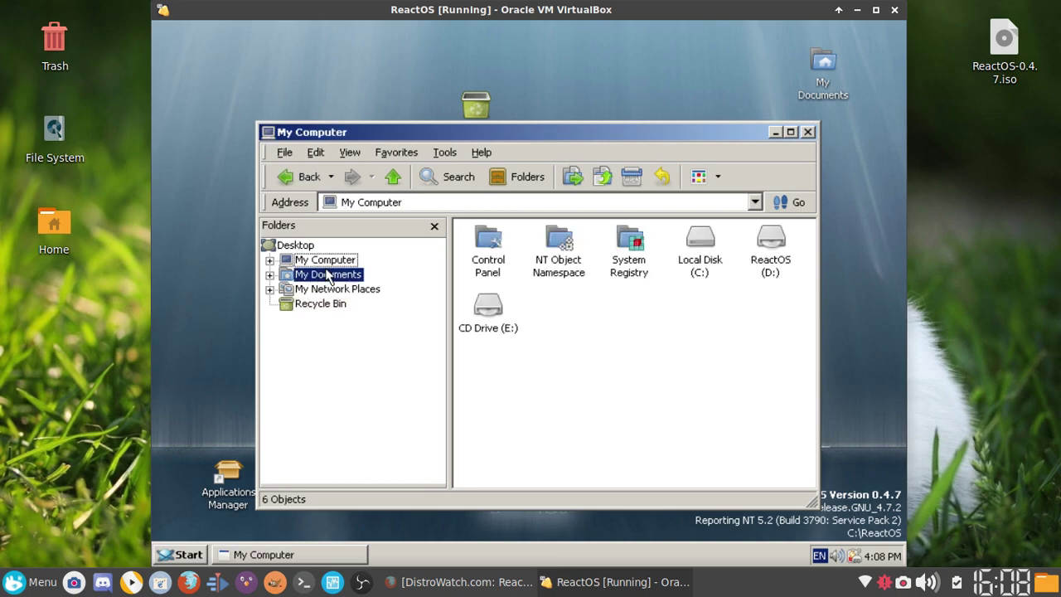
{"action": "left_click", "coordinate": [809, 132]}
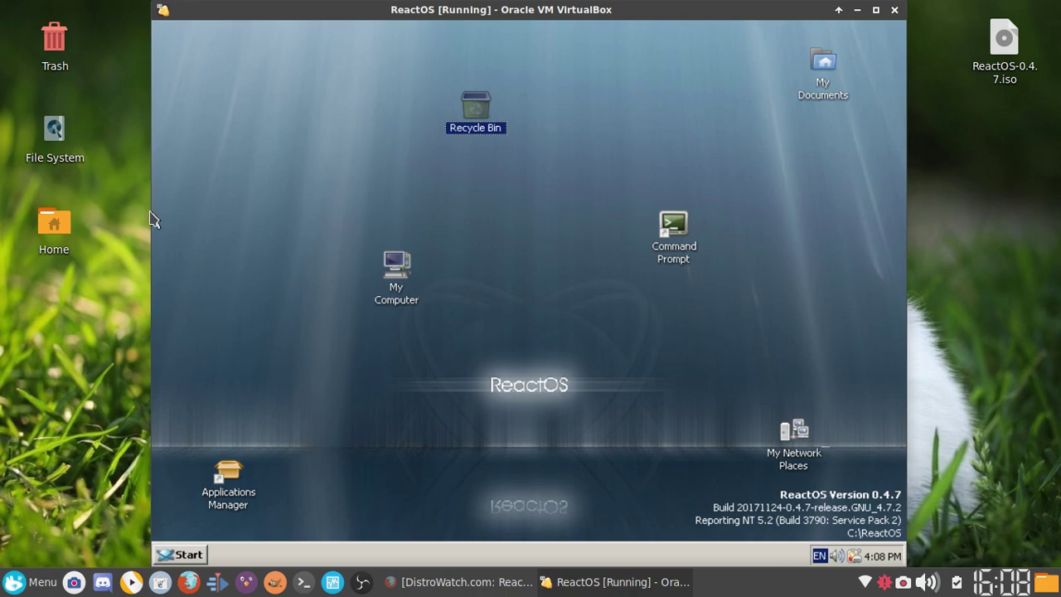
{"action": "left_click", "coordinate": [1018, 240]}
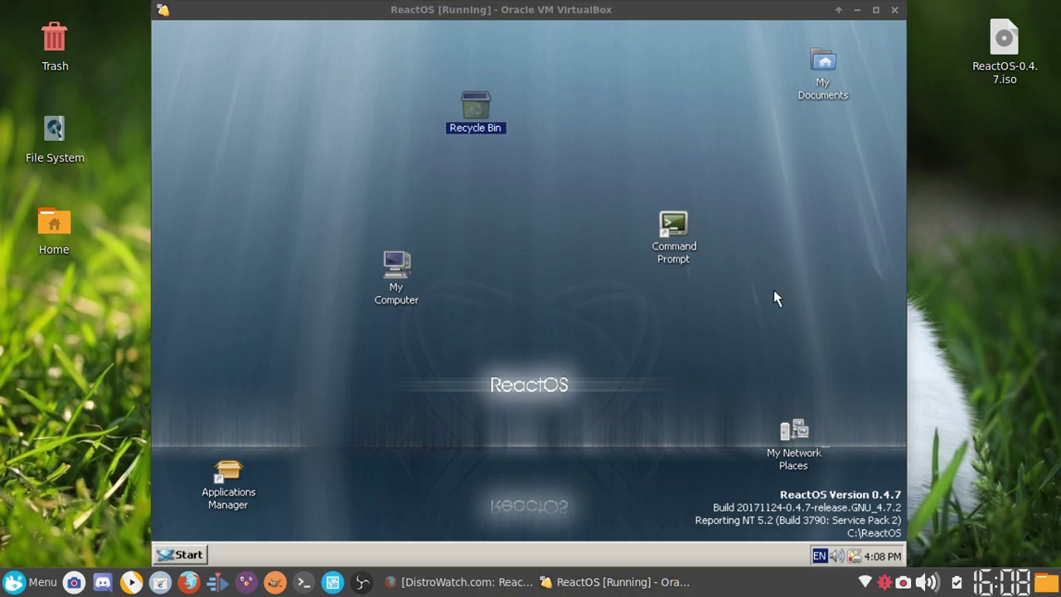
{"action": "left_click", "coordinate": [658, 259]}
{"action": "left_click", "coordinate": [578, 305]}
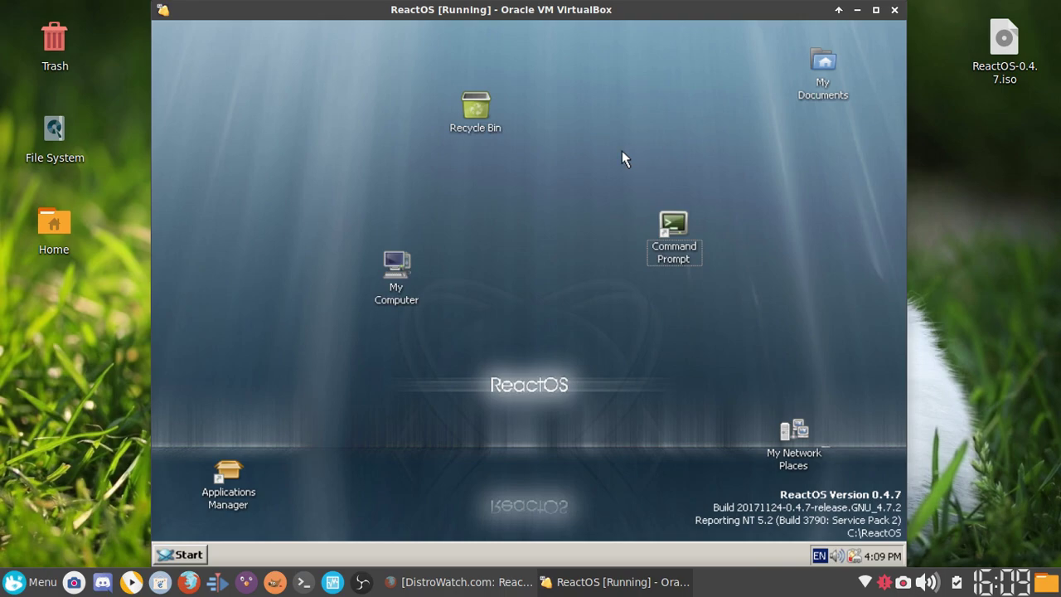
Step: Stack My Computer, Applications Manager, Recycle Bin, Command Prompt, My Network Places and My Documents at upper left
{"action": "left_click_drag", "start_coordinate": [410, 282], "coordinate": [311, 111]}
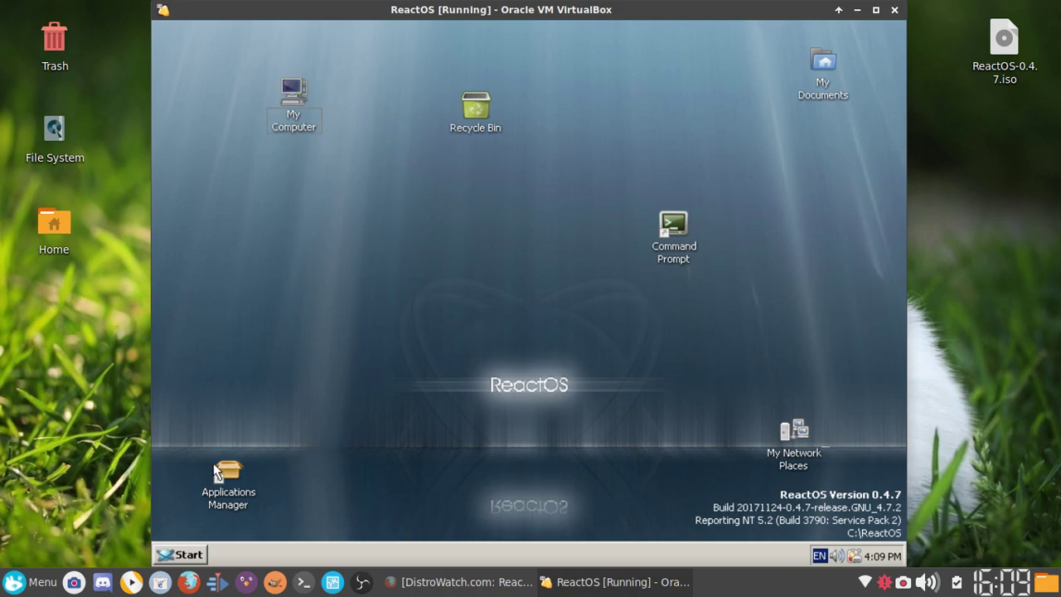
{"action": "left_click_drag", "start_coordinate": [214, 471], "coordinate": [217, 91]}
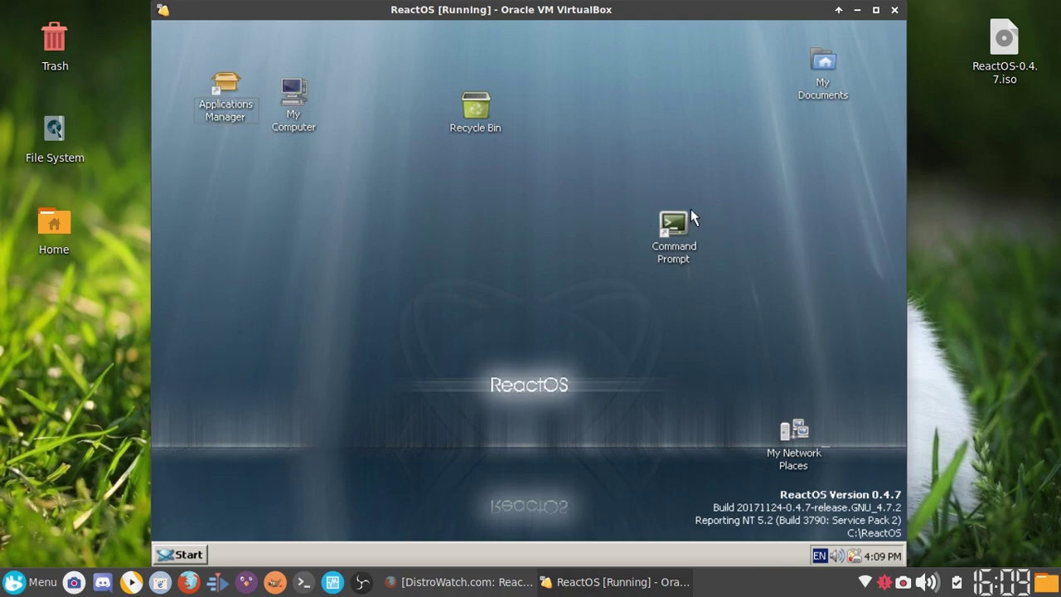
{"action": "left_click_drag", "start_coordinate": [475, 123], "coordinate": [224, 183]}
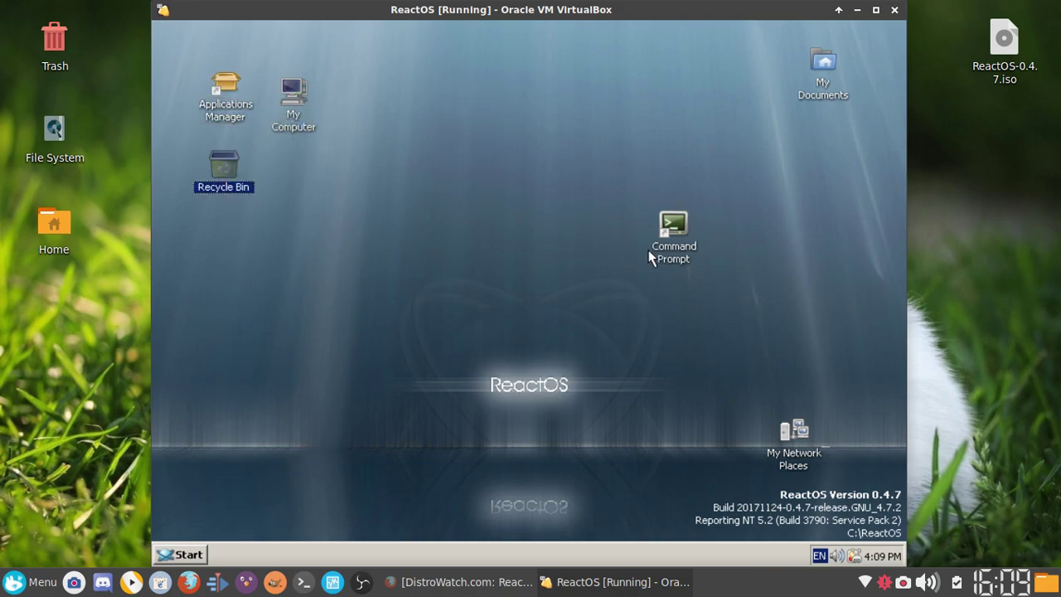
{"action": "left_click_drag", "start_coordinate": [651, 258], "coordinate": [262, 249]}
{"action": "left_click_drag", "start_coordinate": [796, 438], "coordinate": [314, 177]}
{"action": "left_click", "coordinate": [835, 51]}
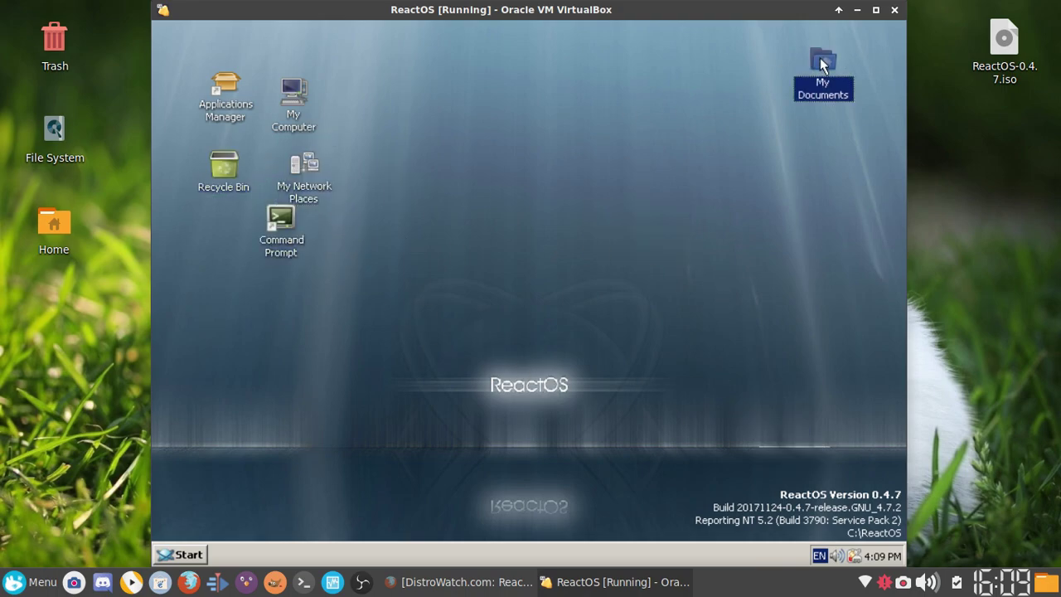
{"action": "left_click_drag", "start_coordinate": [821, 58], "coordinate": [214, 264]}
{"action": "left_click", "coordinate": [432, 296]}
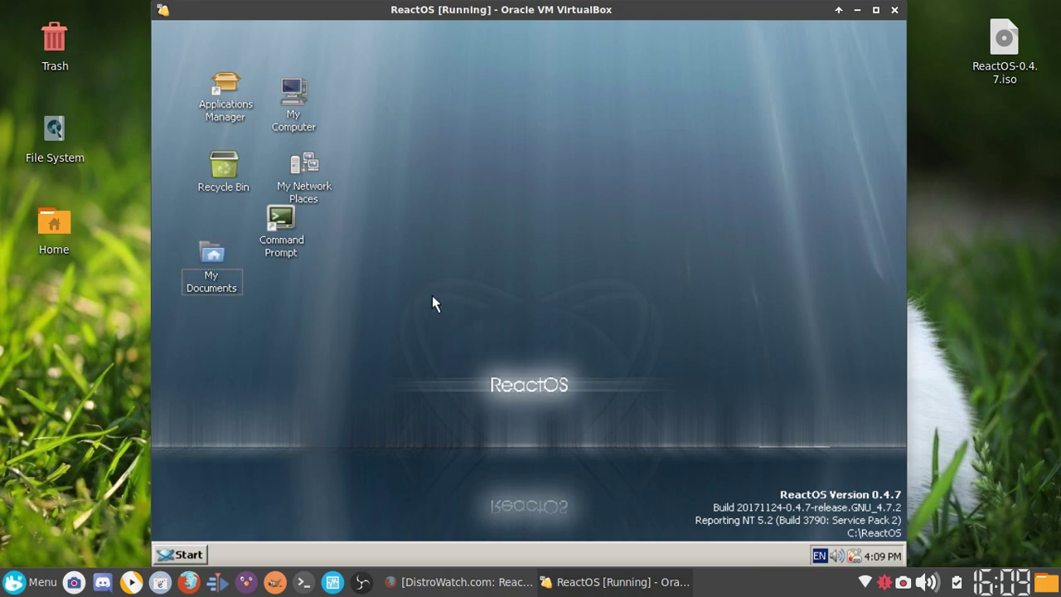